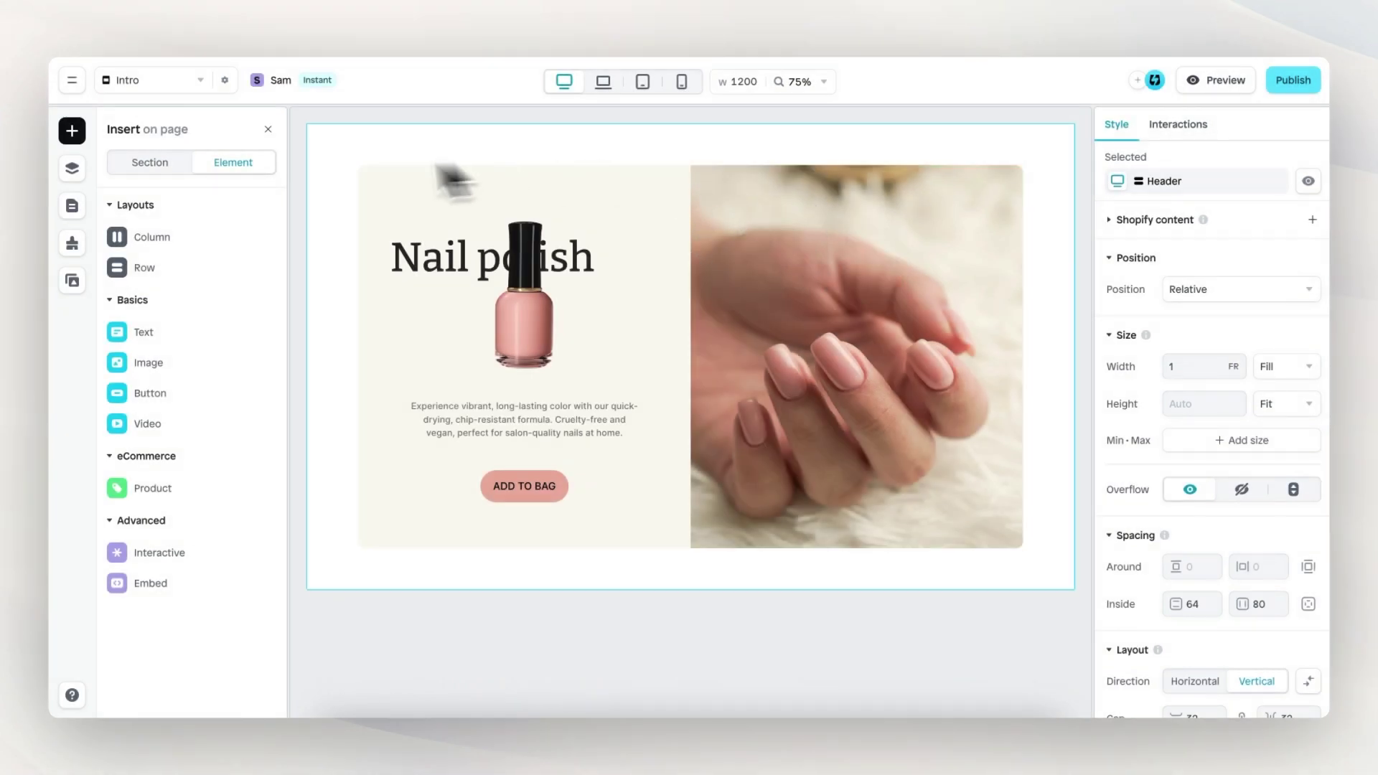
Start a new section from the template library
click(73, 208)
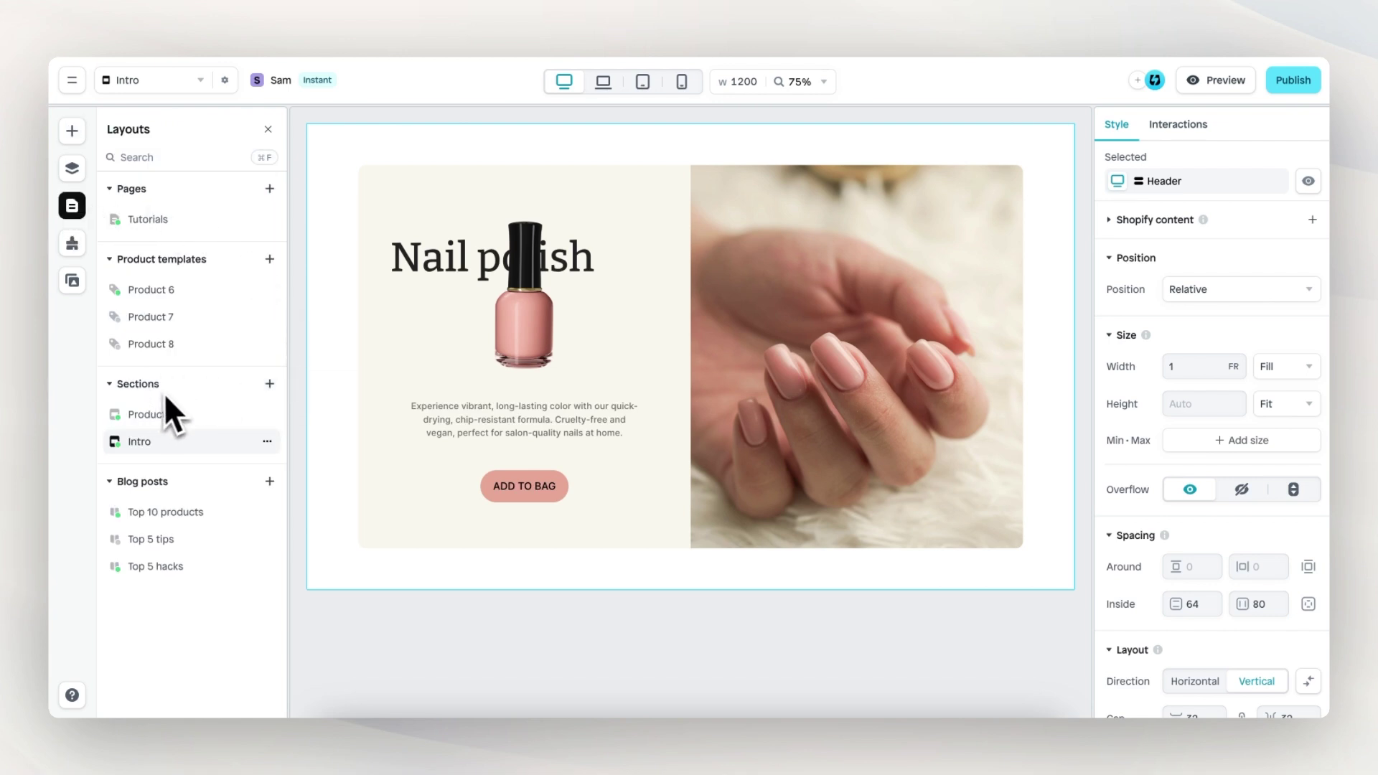
click(270, 386)
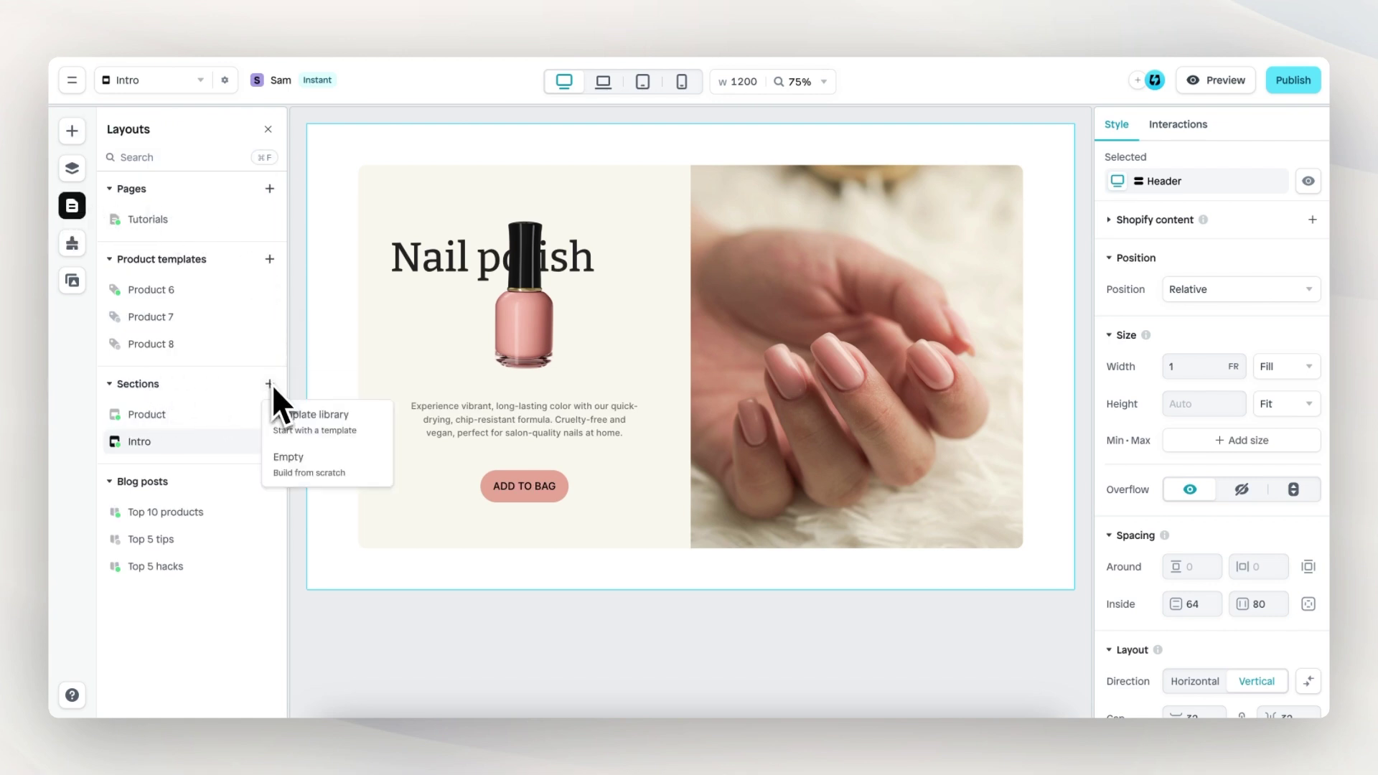
click(340, 430)
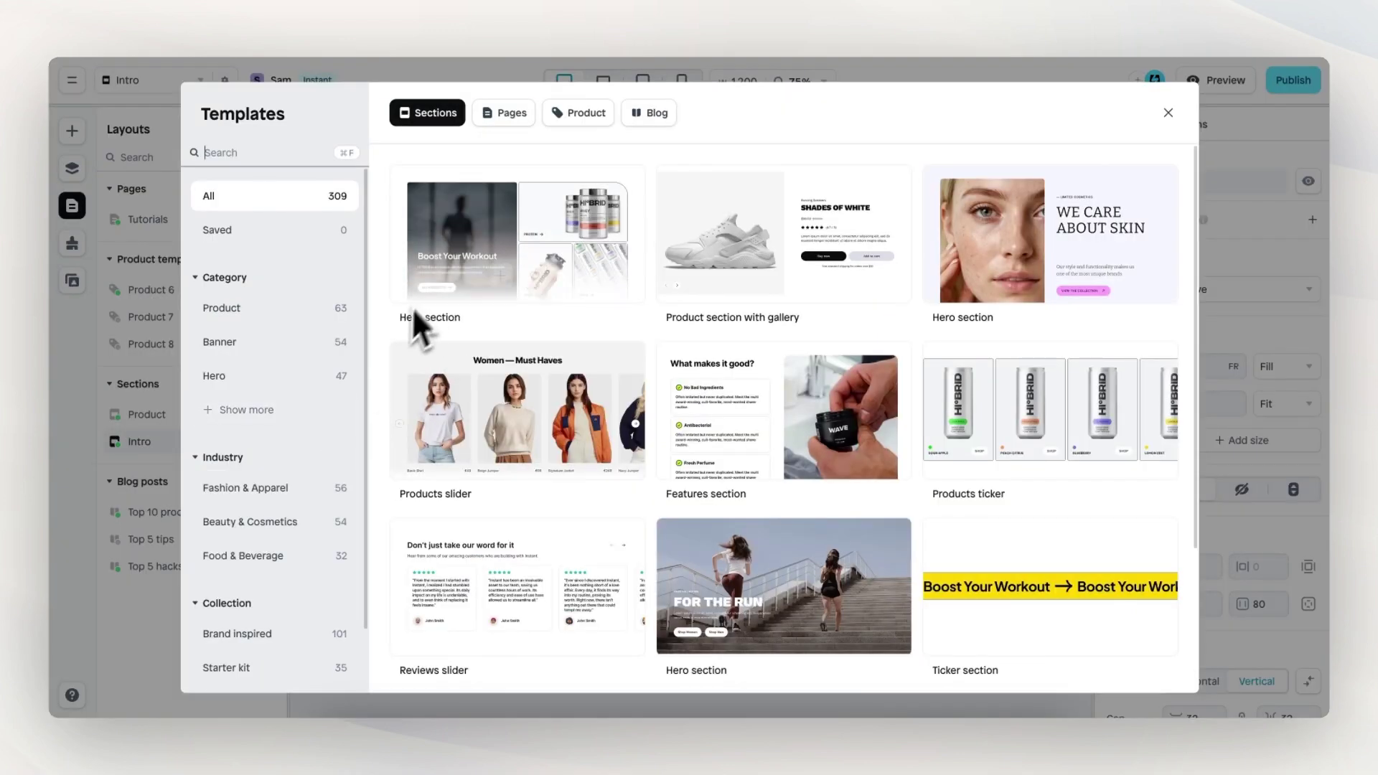
Filter the section templates by the Beauty & Cosmetics industry and add the "Product section with ticker" template
scroll(316, 459, down, 2)
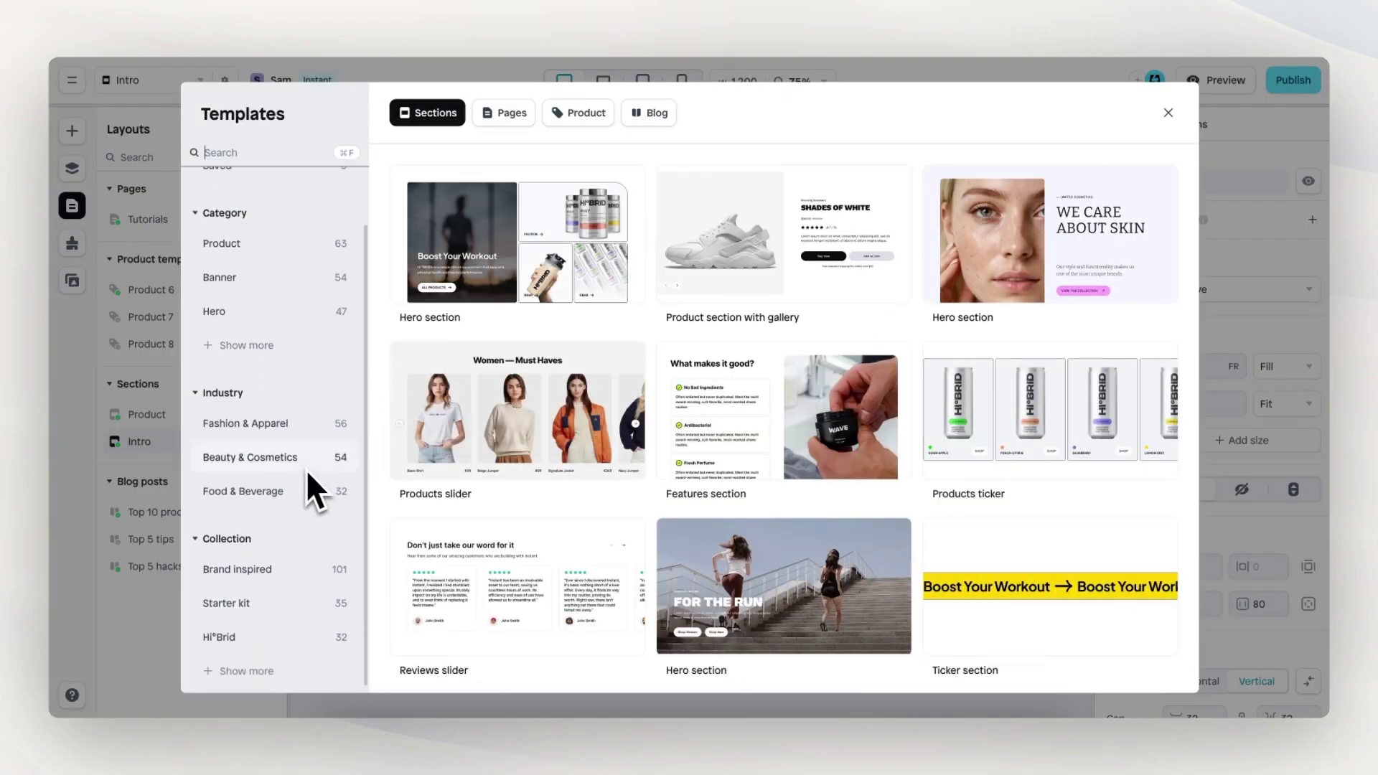
click(264, 457)
scroll(649, 359, down, 3)
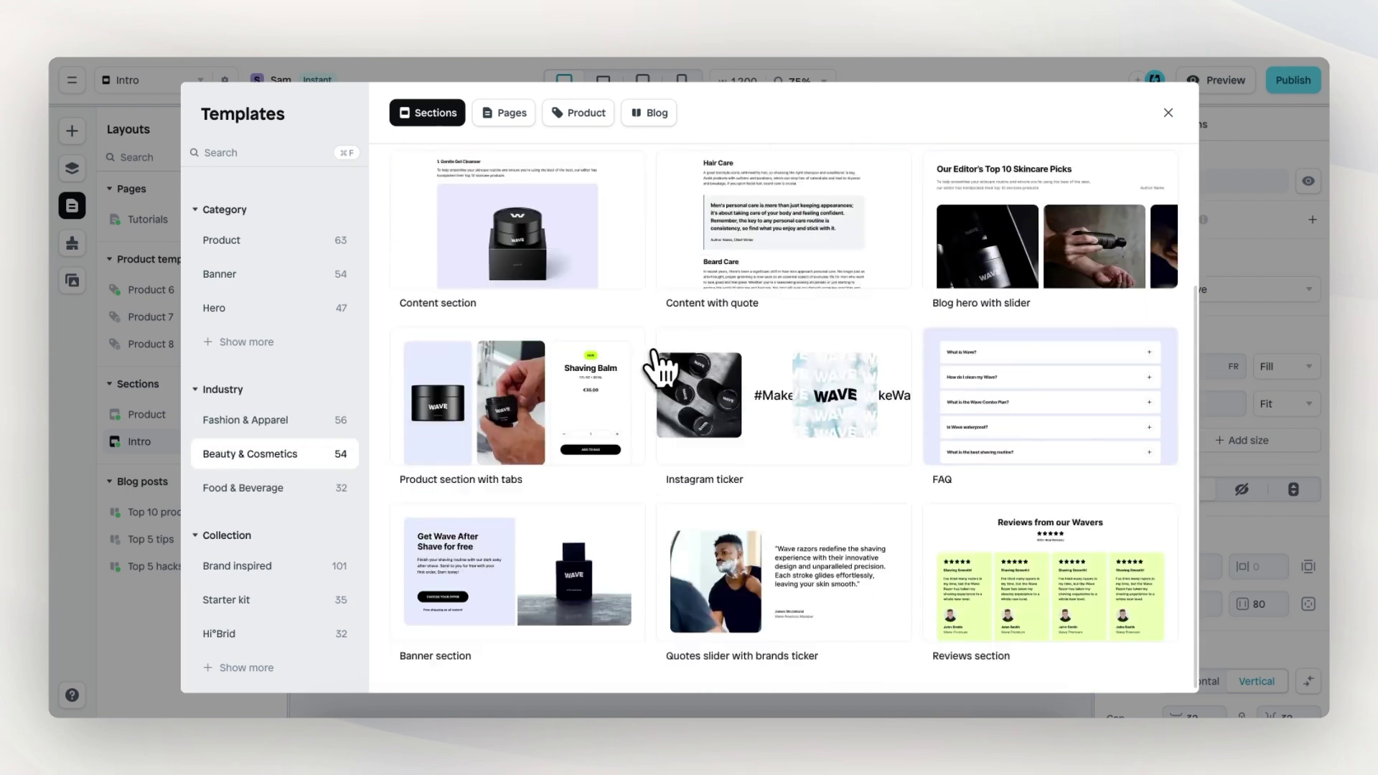
scroll(657, 366, down, 15)
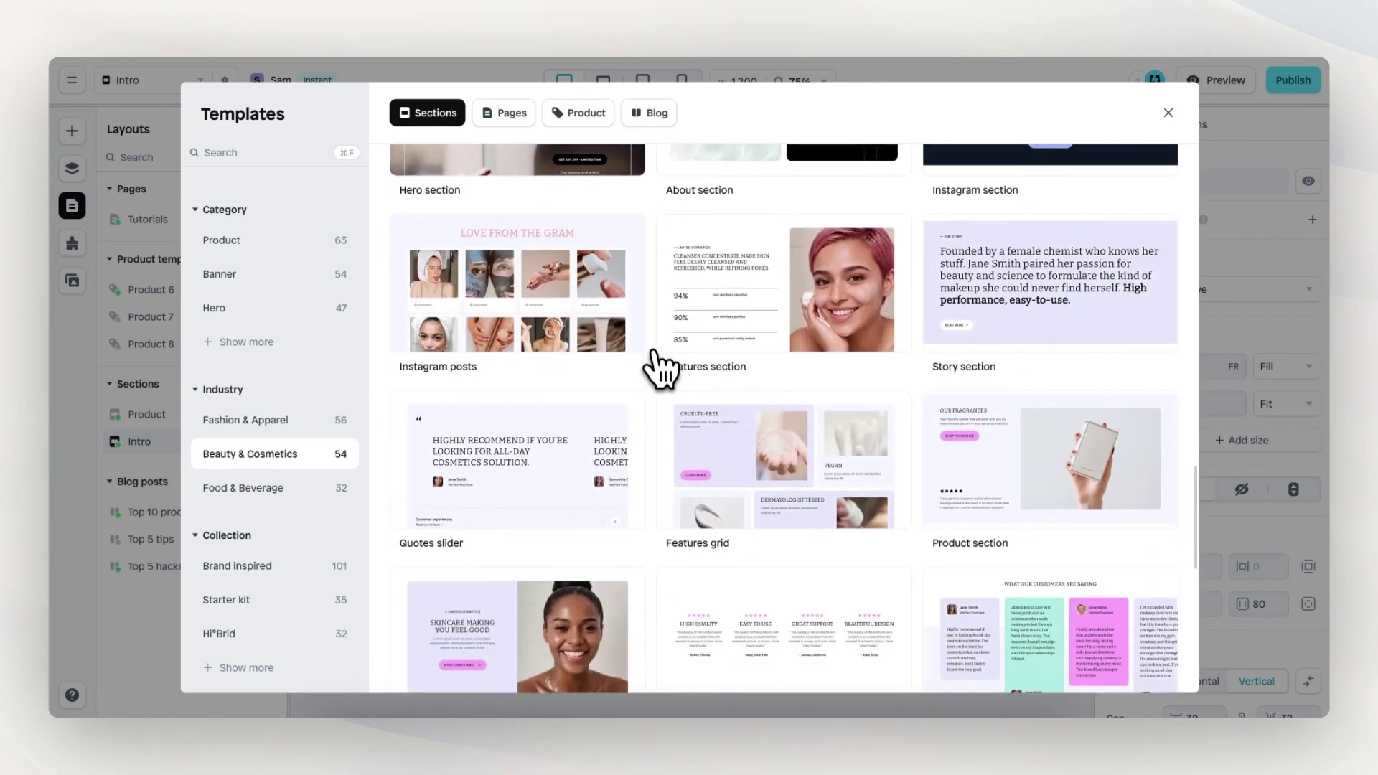
scroll(656, 370, down, 12)
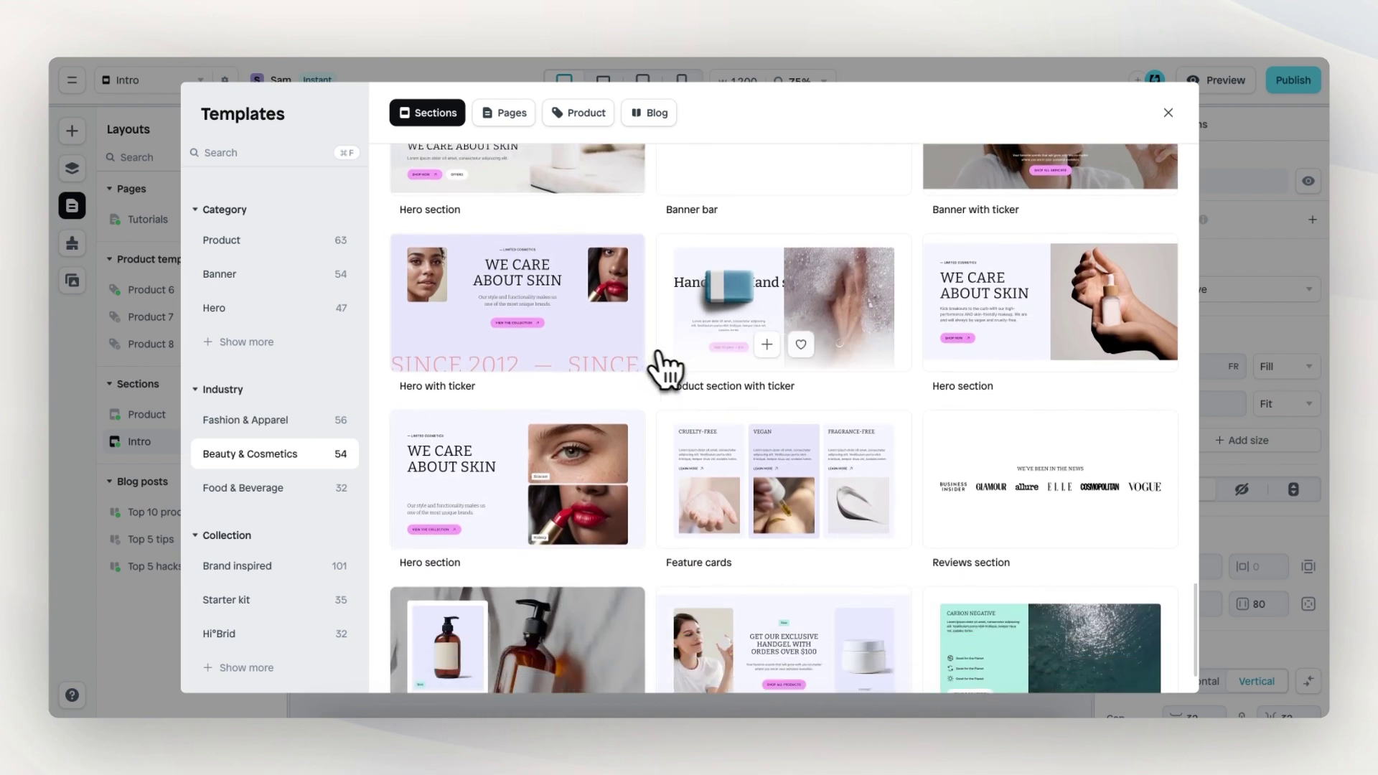
click(768, 344)
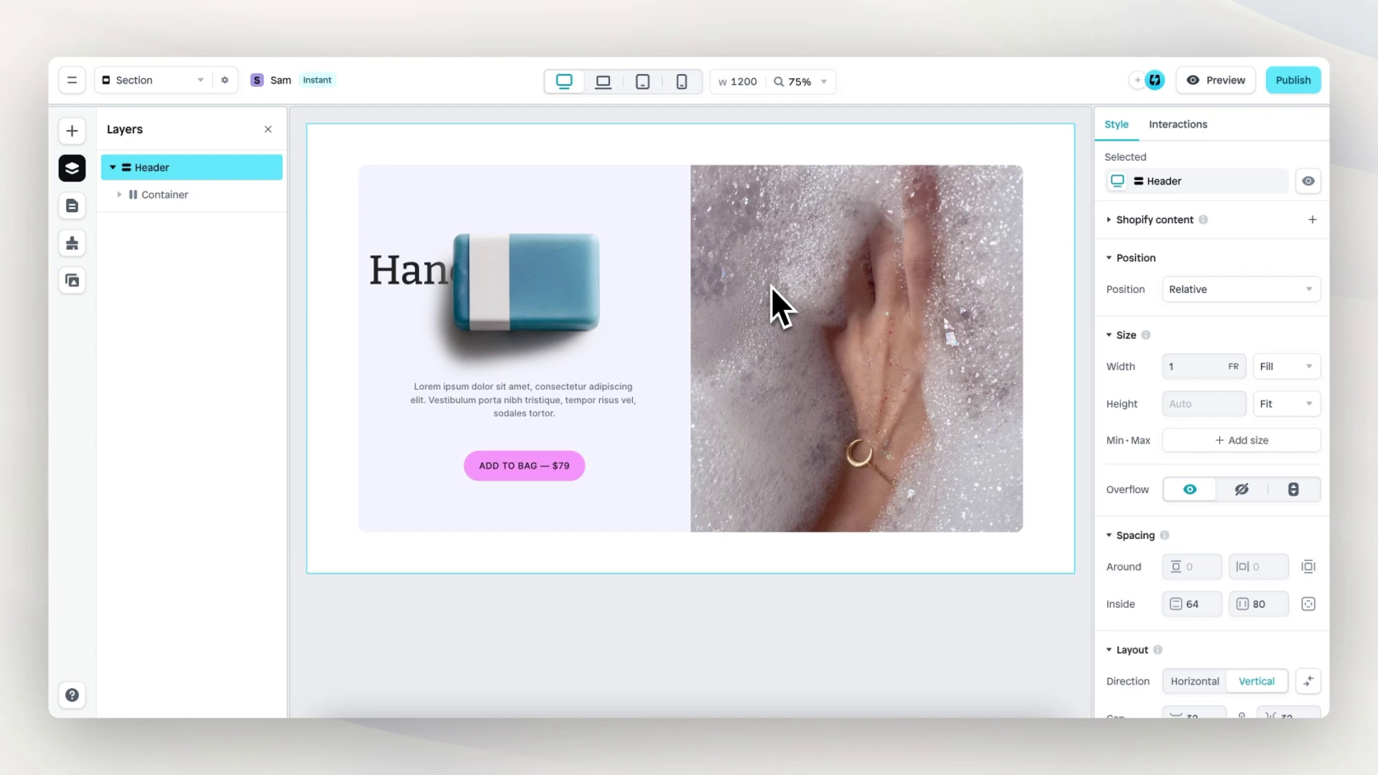
Connect the Header to Shopify content with Nail Polish as its source product
click(1154, 221)
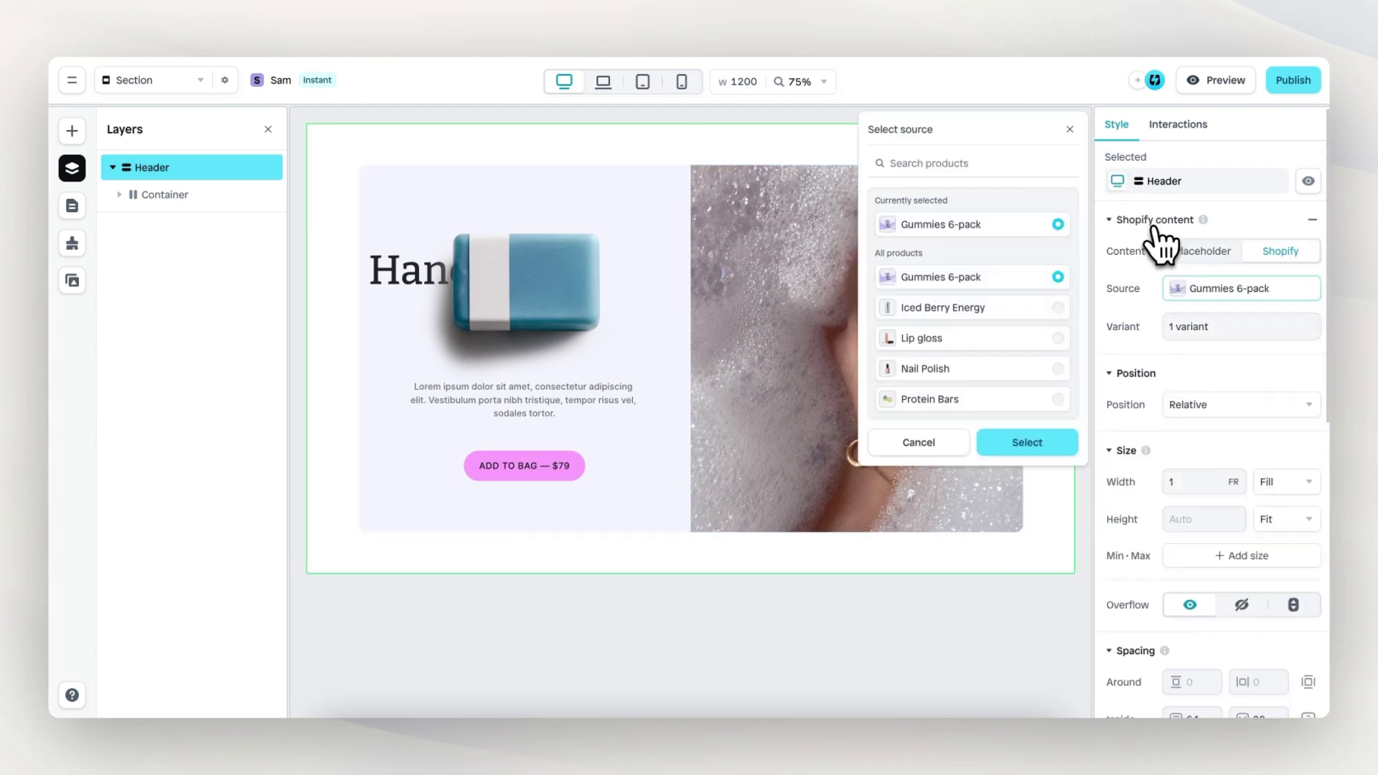
scroll(1012, 290, down, 2)
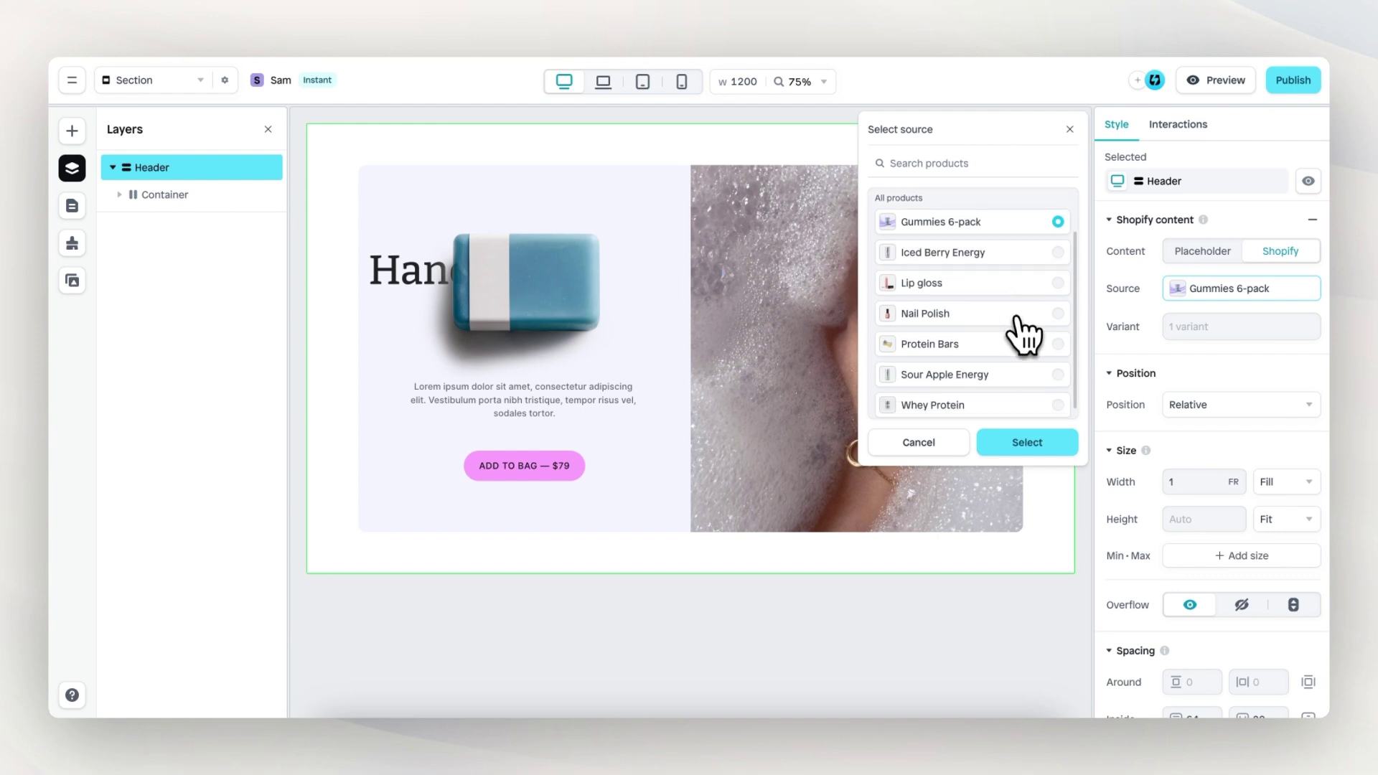
click(1018, 315)
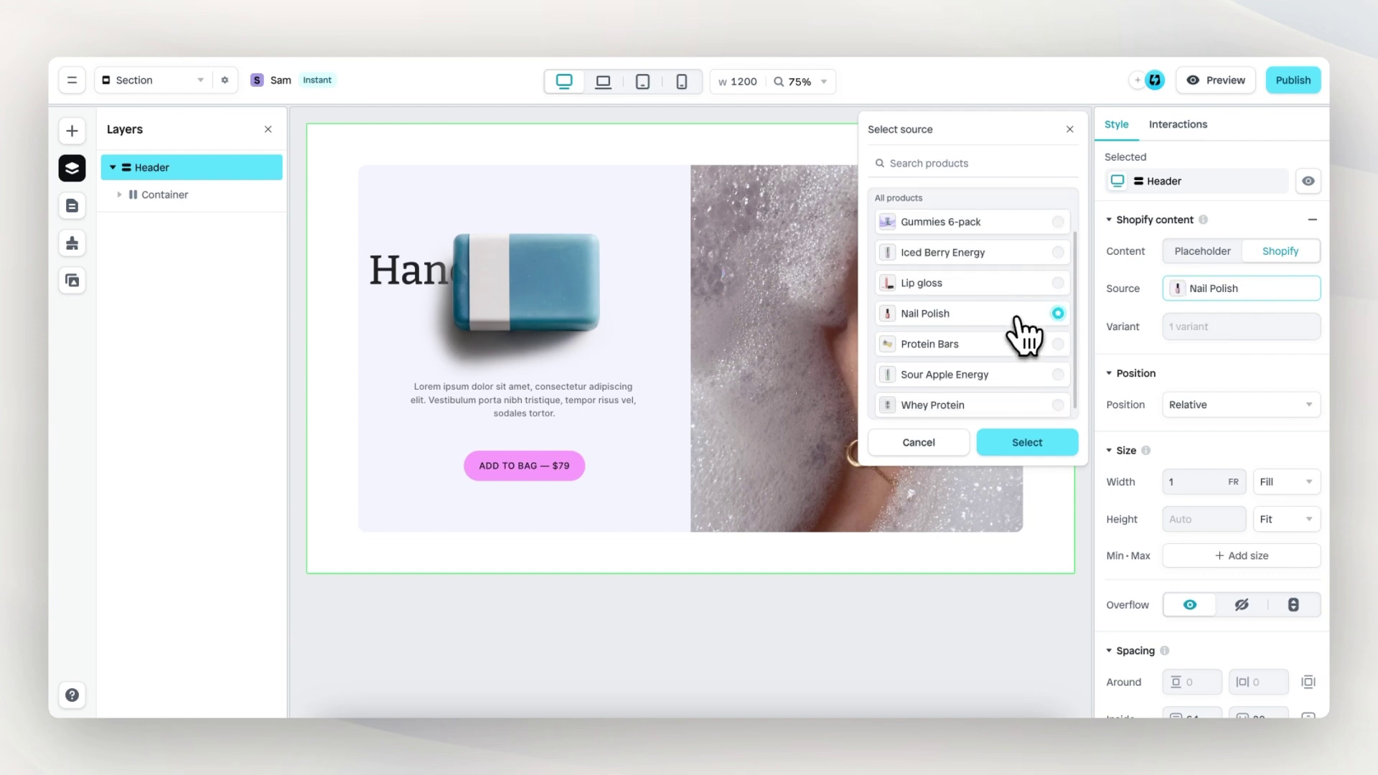
click(1052, 452)
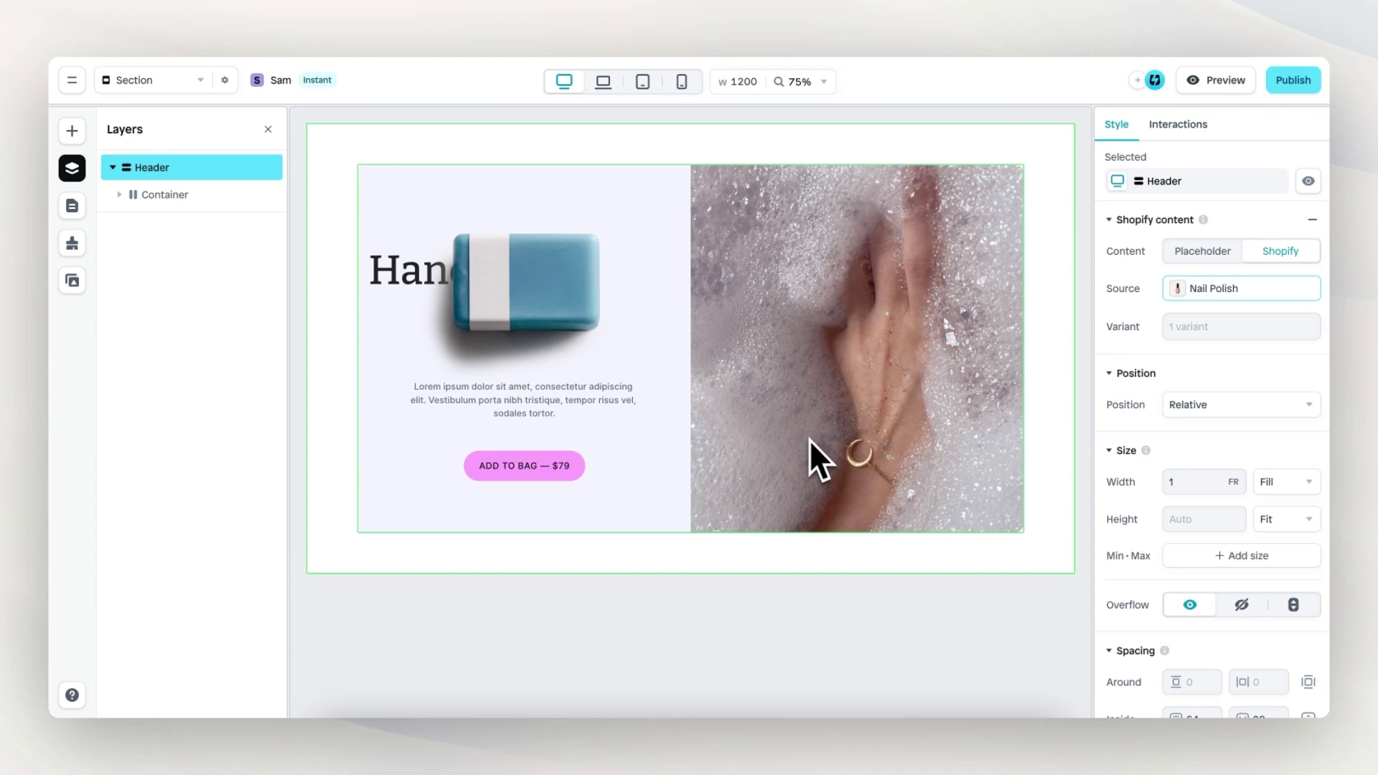
Switch the soap image in the content block to dynamic content so it uses the product's featured image
click(584, 293)
click(569, 294)
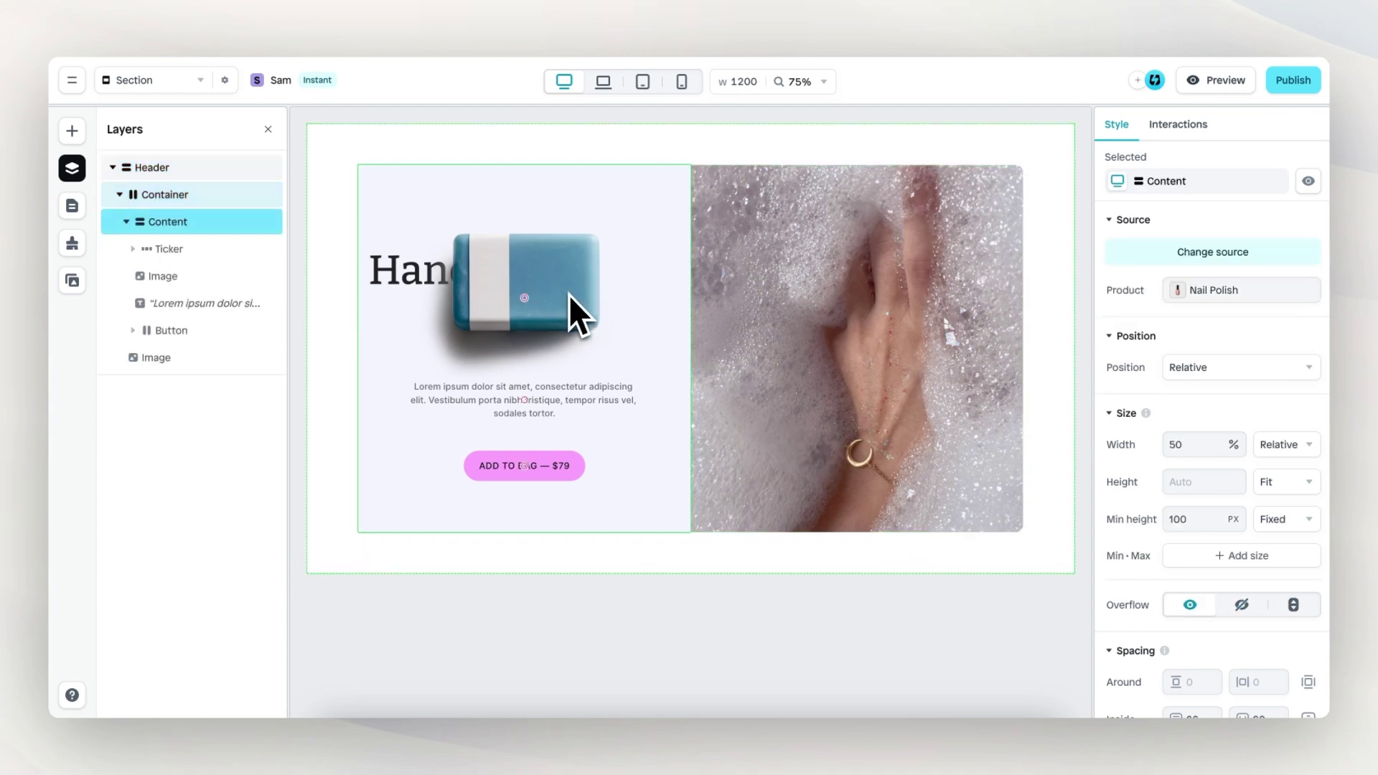
click(572, 302)
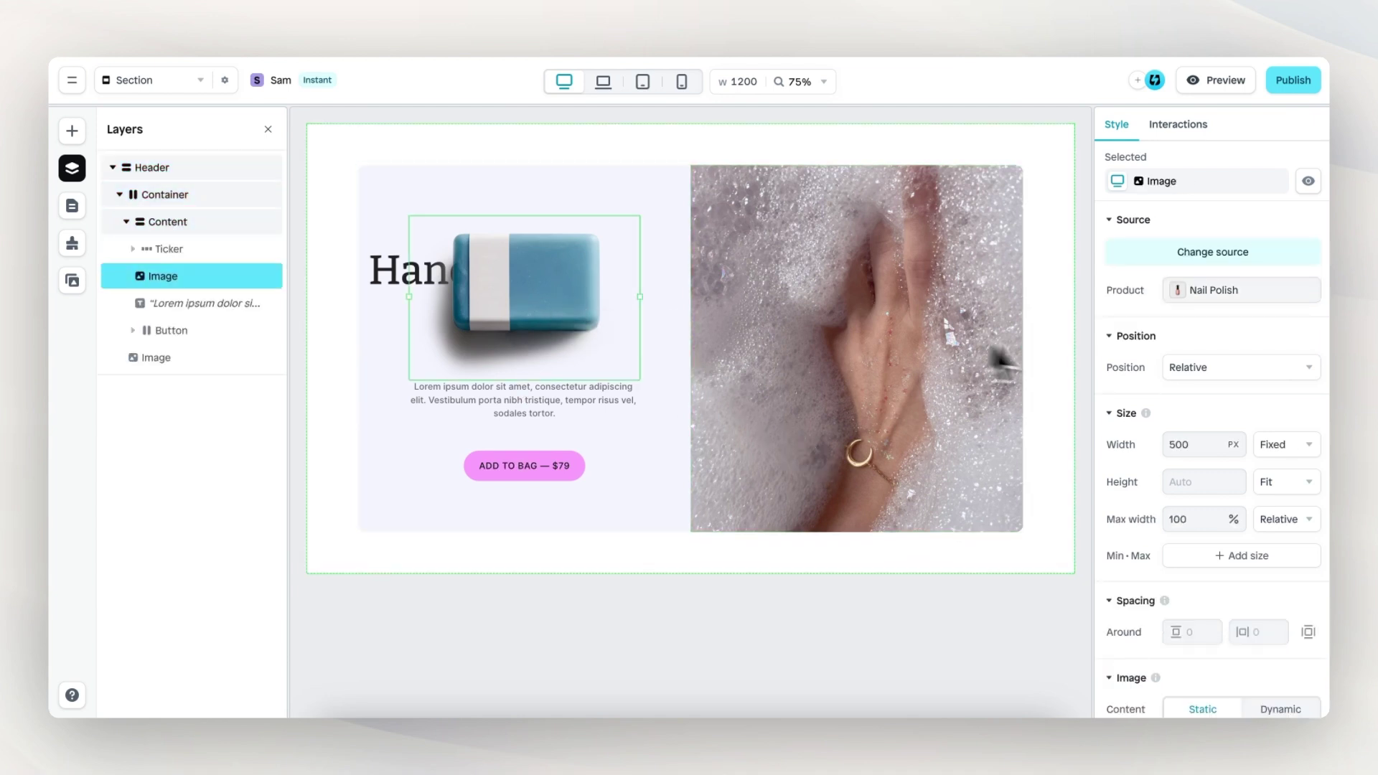
scroll(1123, 445, down, 5)
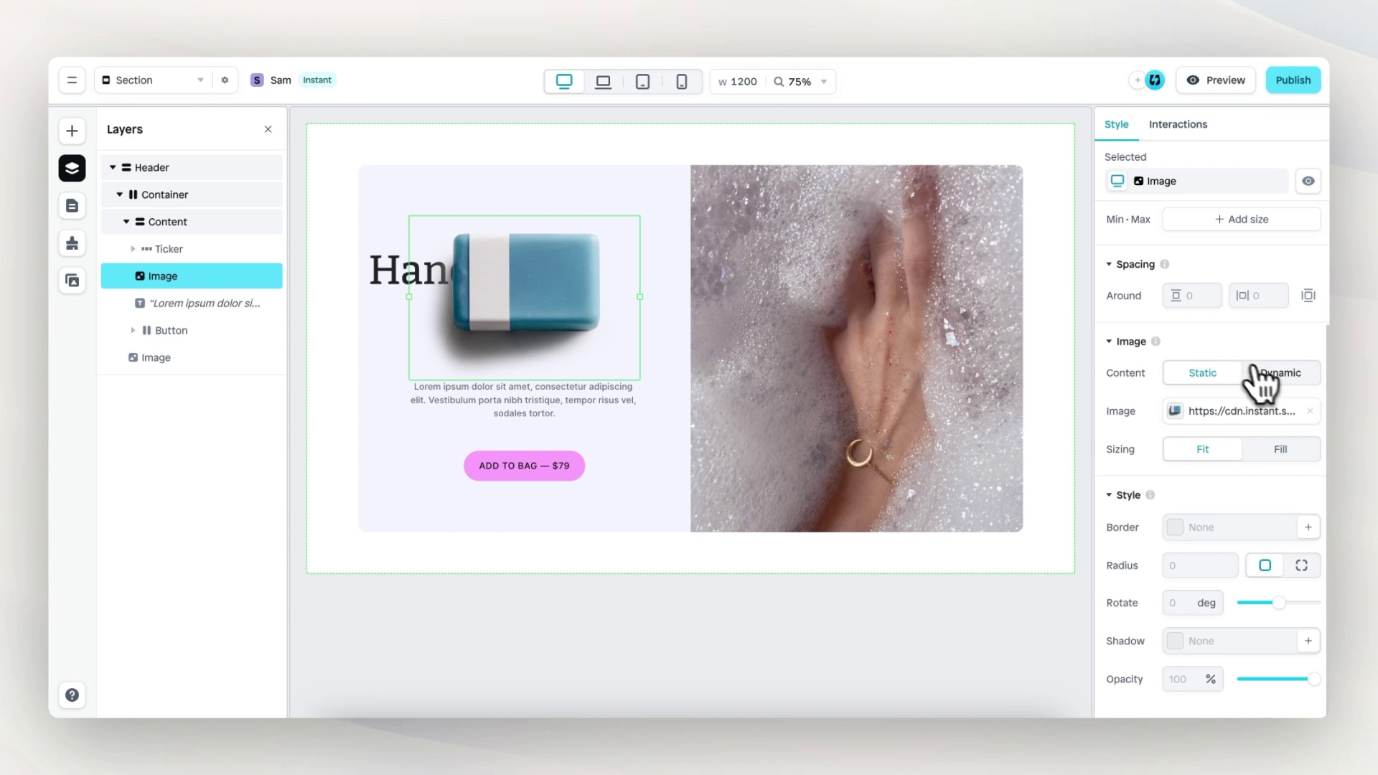
click(1289, 390)
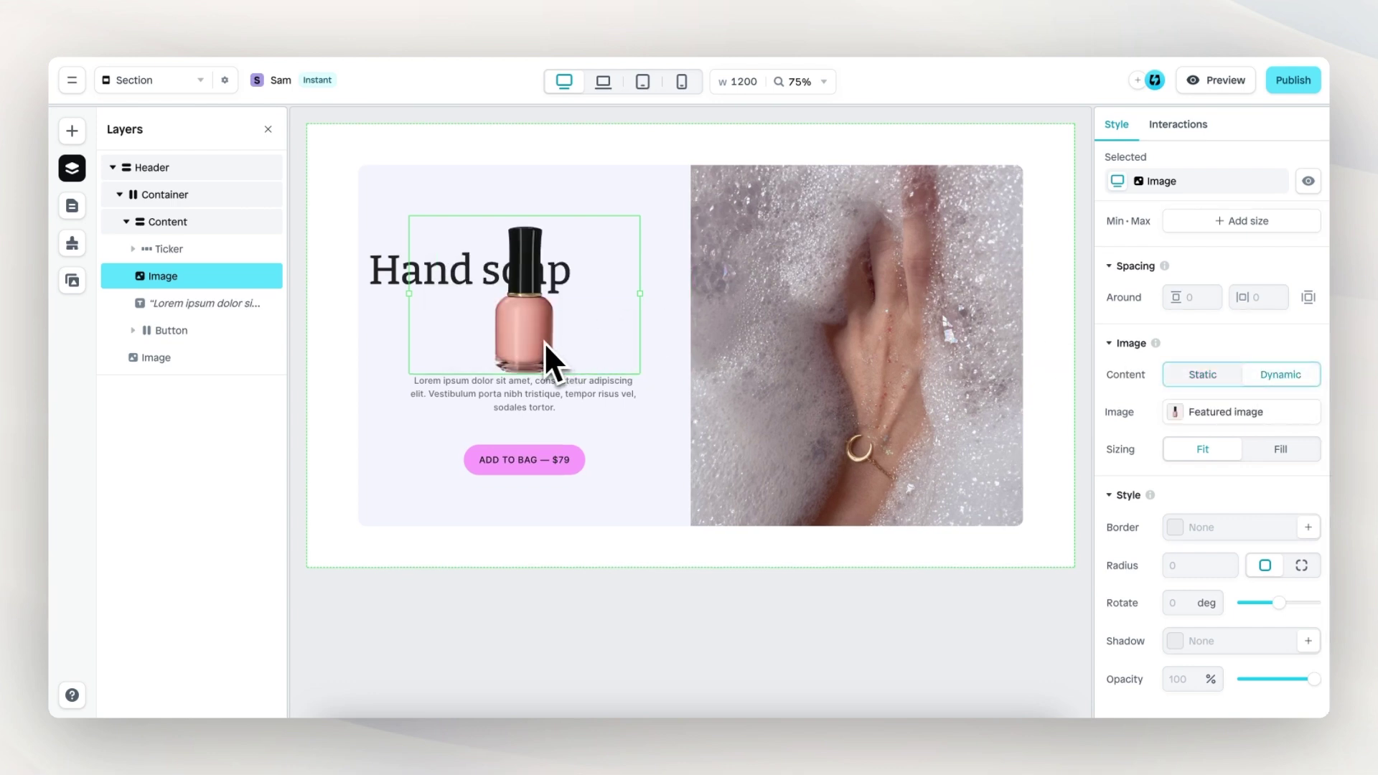
Link the Lorem ipsum paragraph below the product image to the product's Description as its dynamic source
click(550, 394)
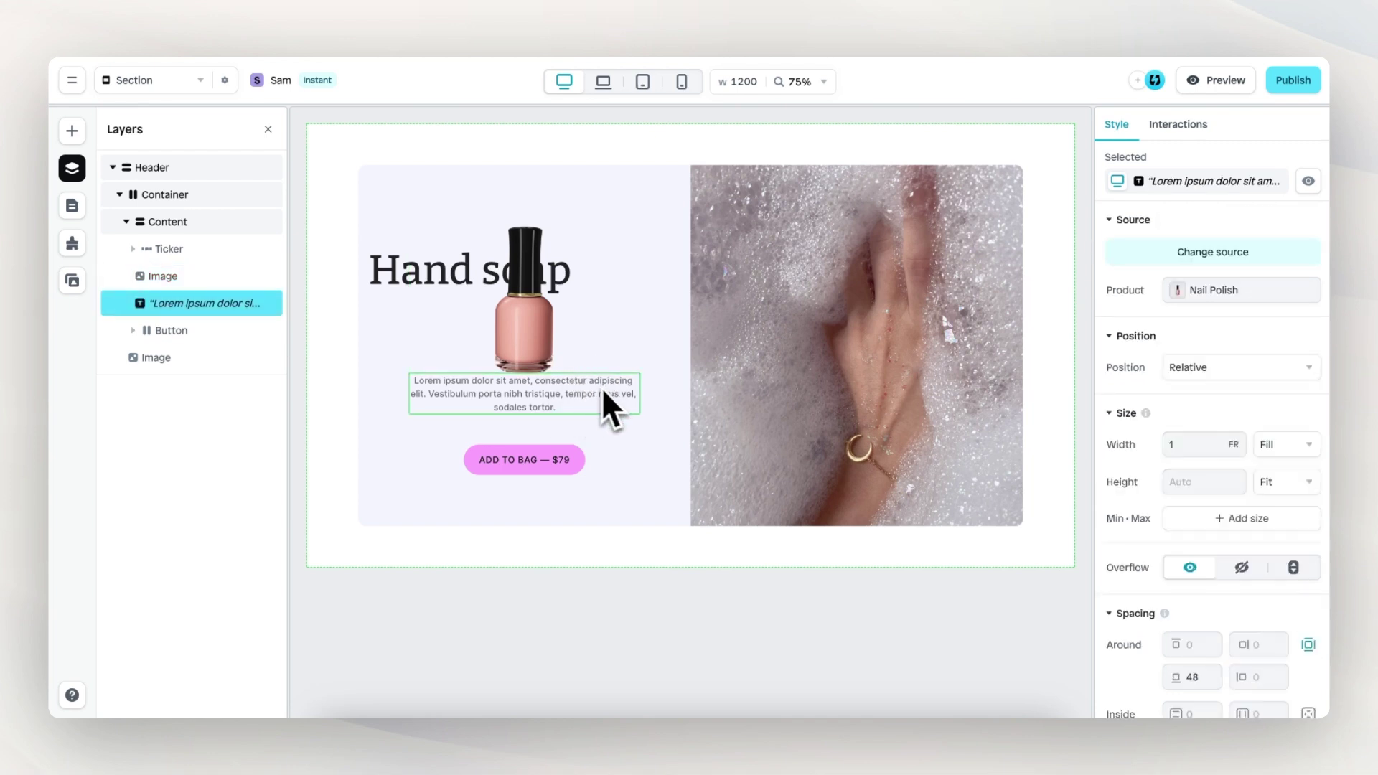
scroll(1124, 388, down, 7)
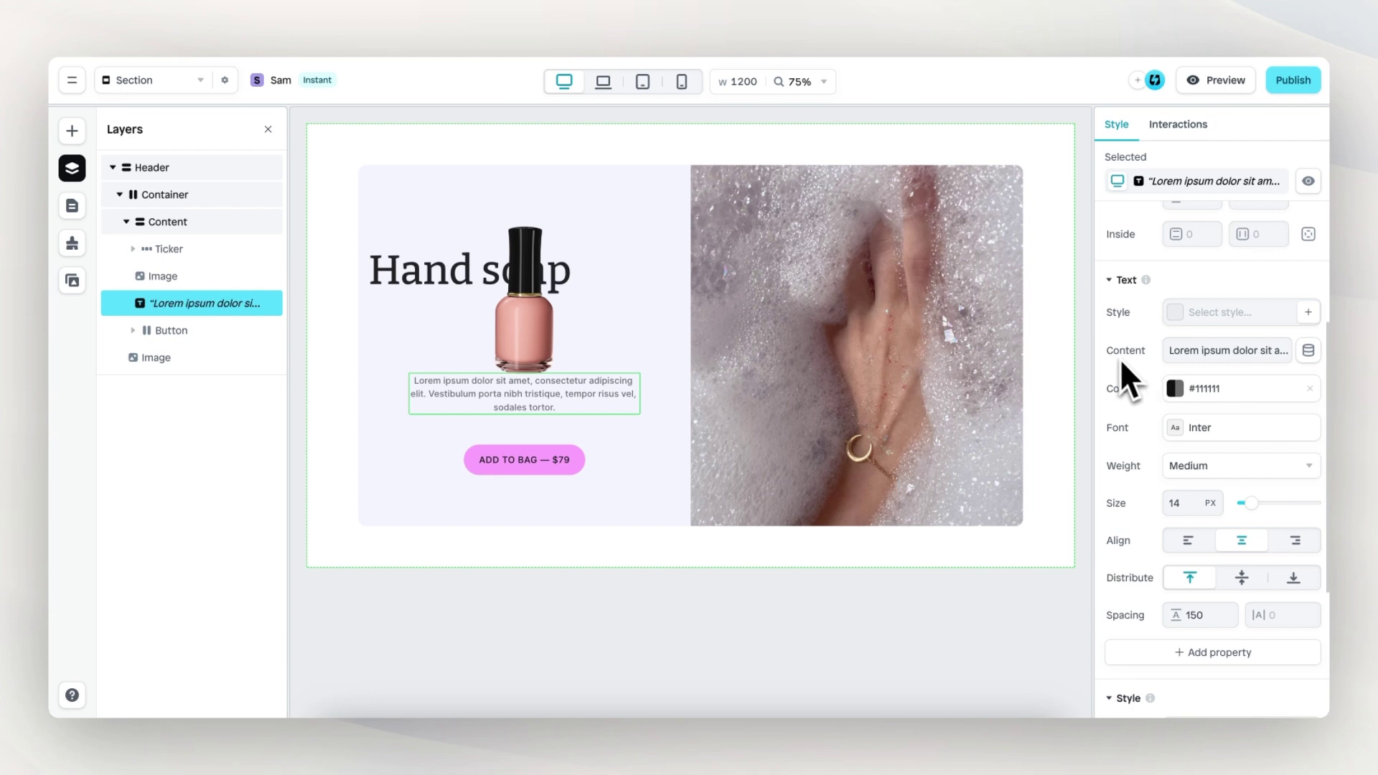
click(1308, 350)
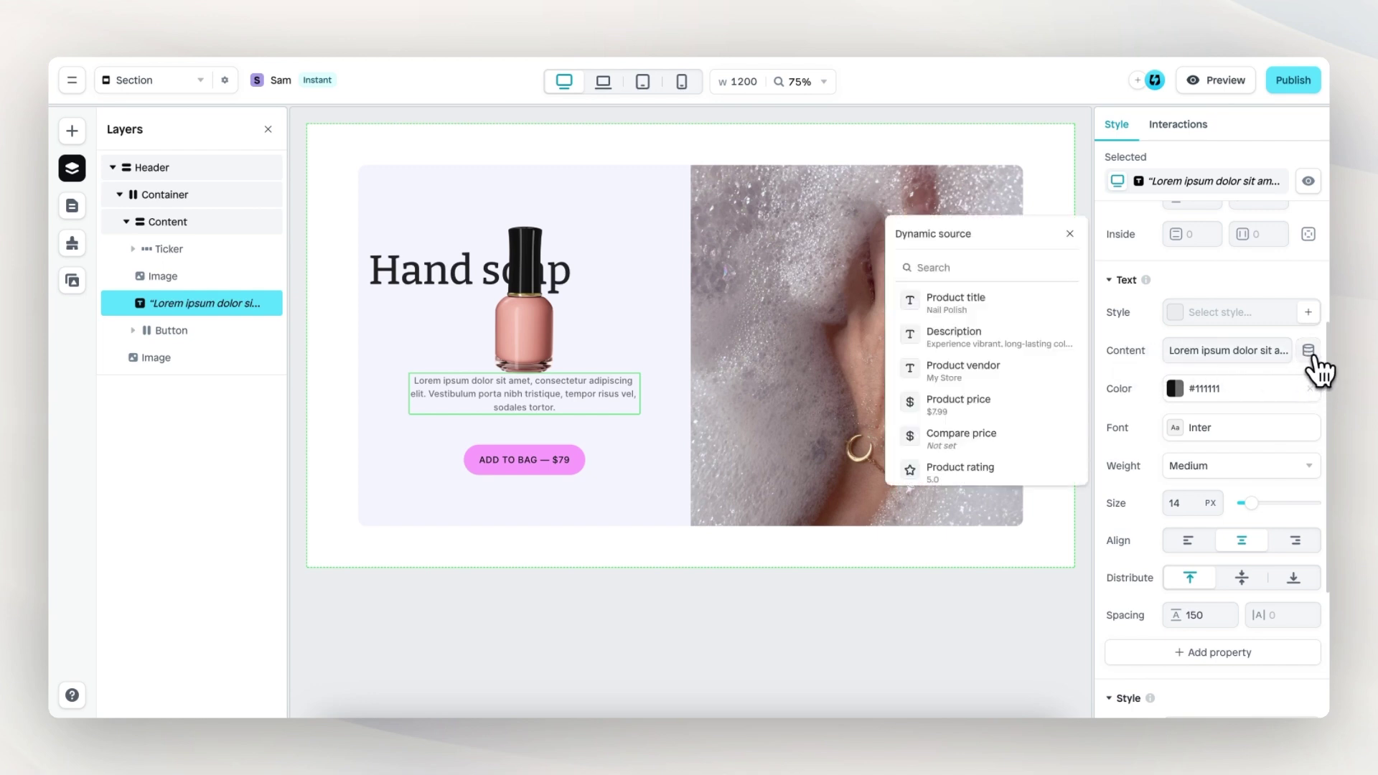
click(999, 337)
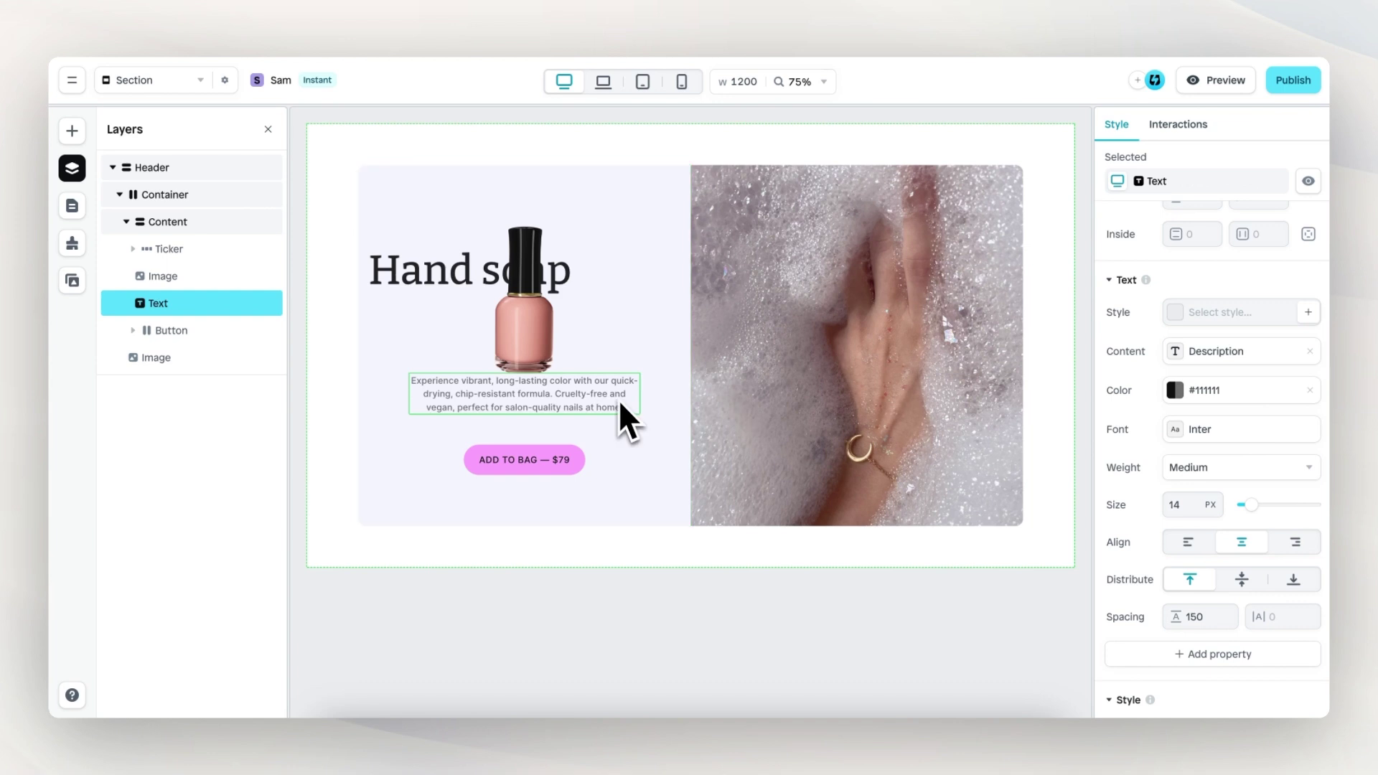
Add outer spacing below the product image using individual side values
click(535, 356)
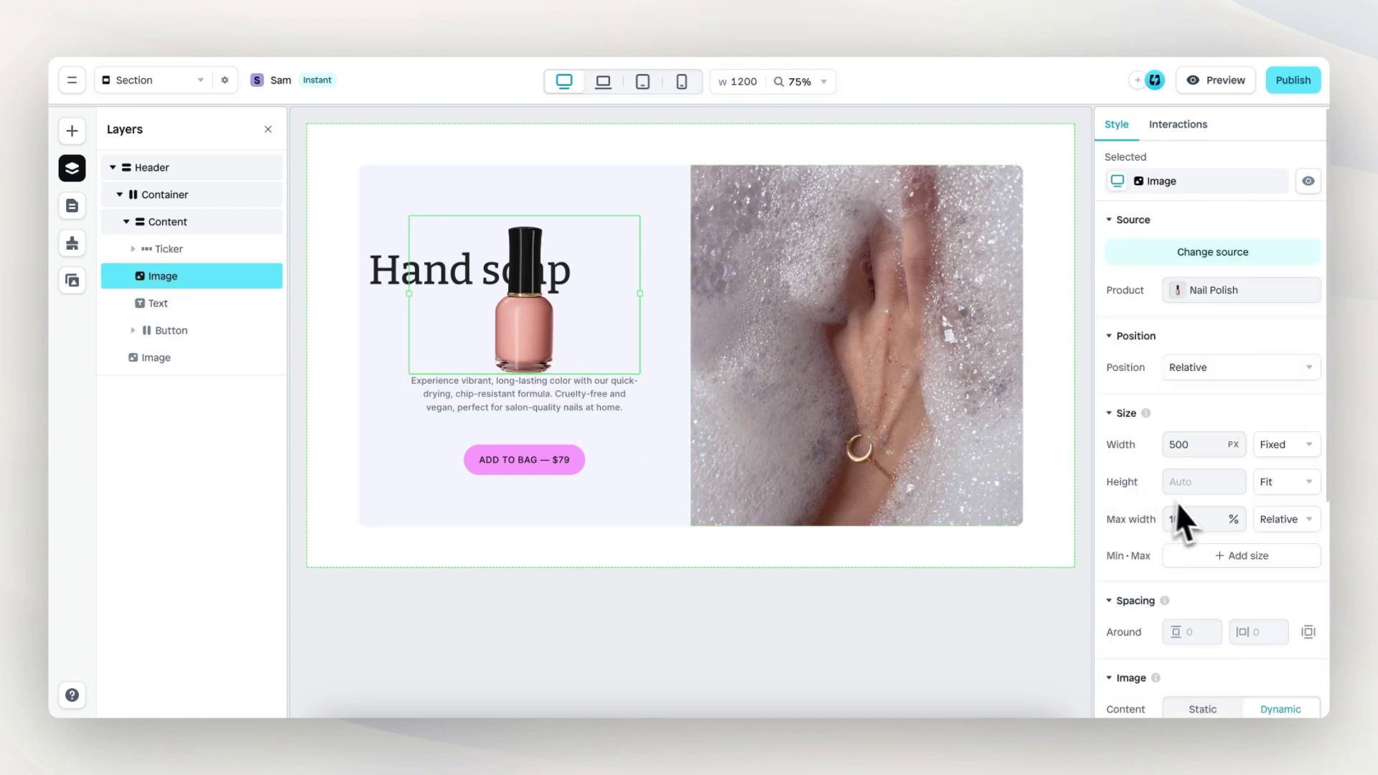
scroll(1170, 502, down, 3)
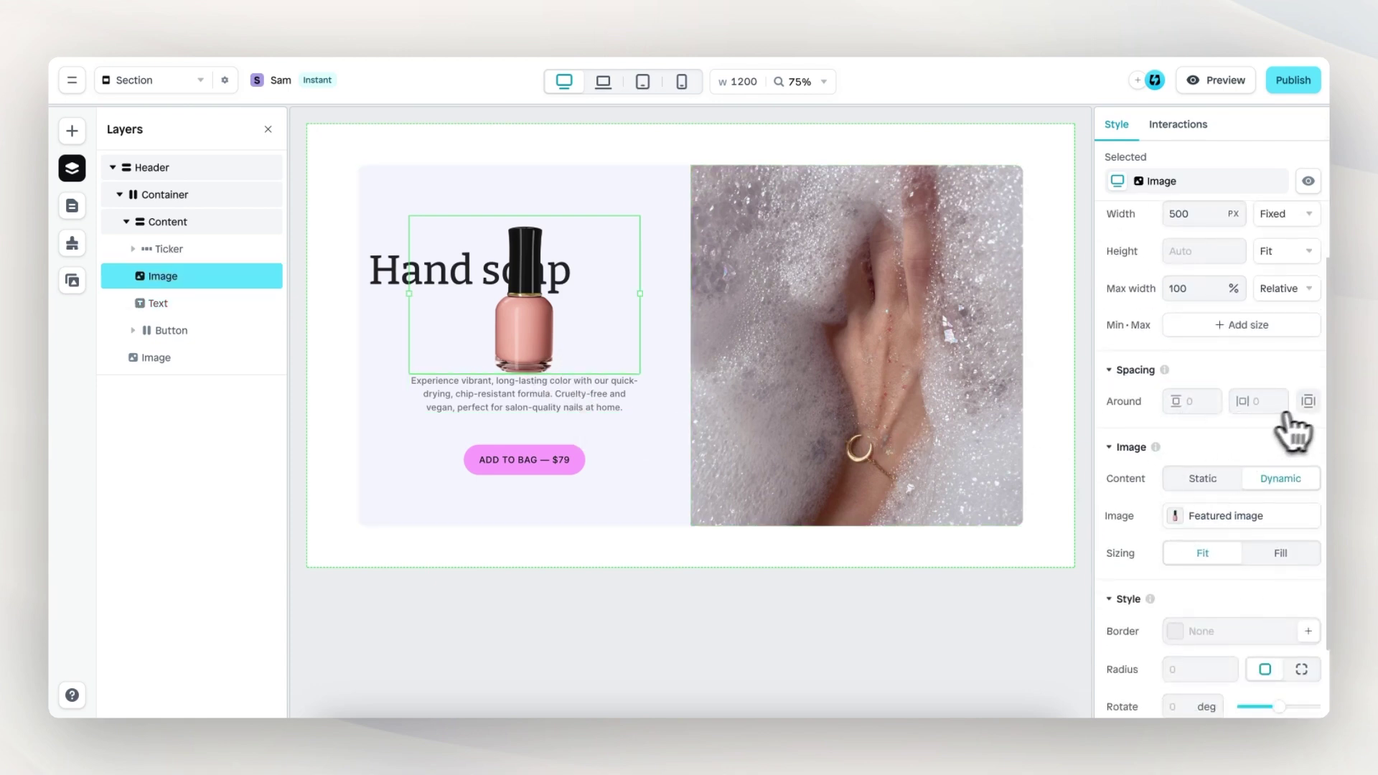
click(1309, 401)
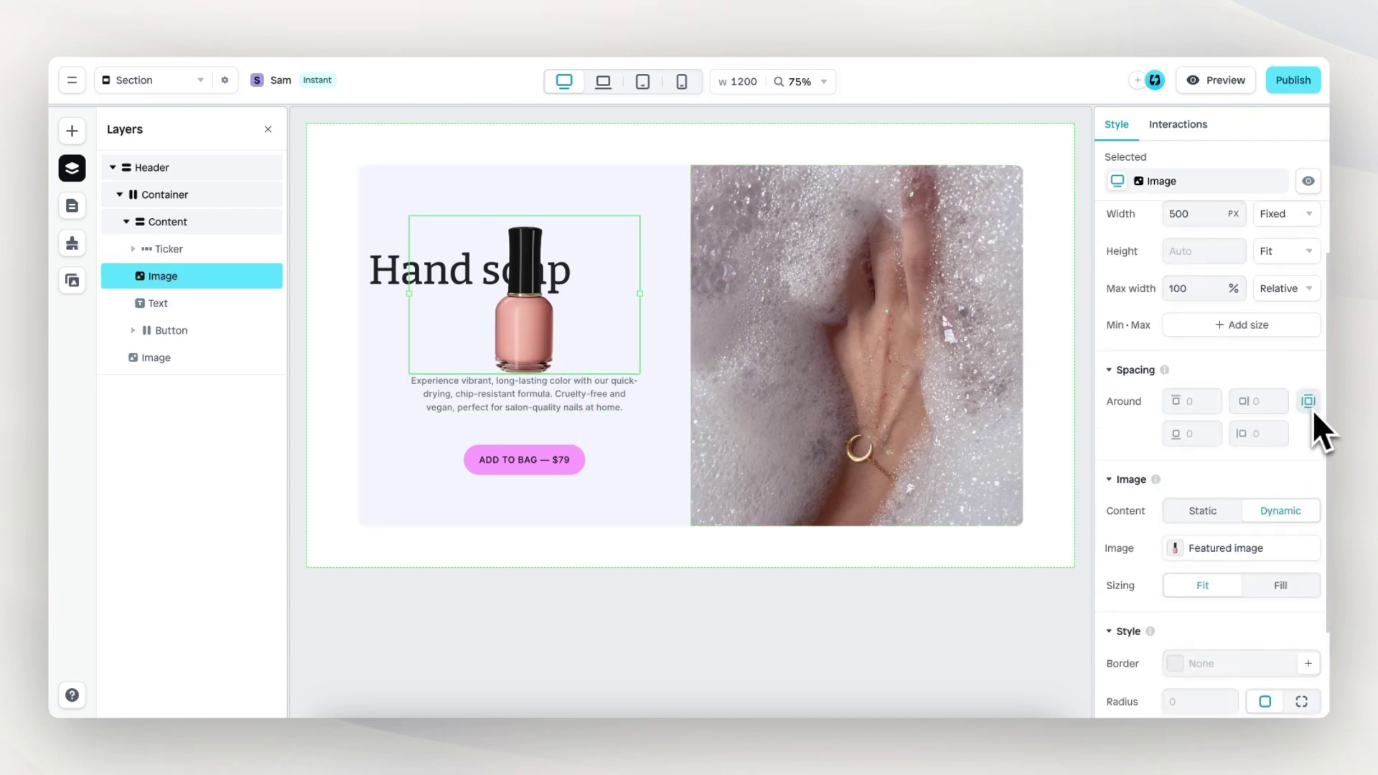
click(1192, 433)
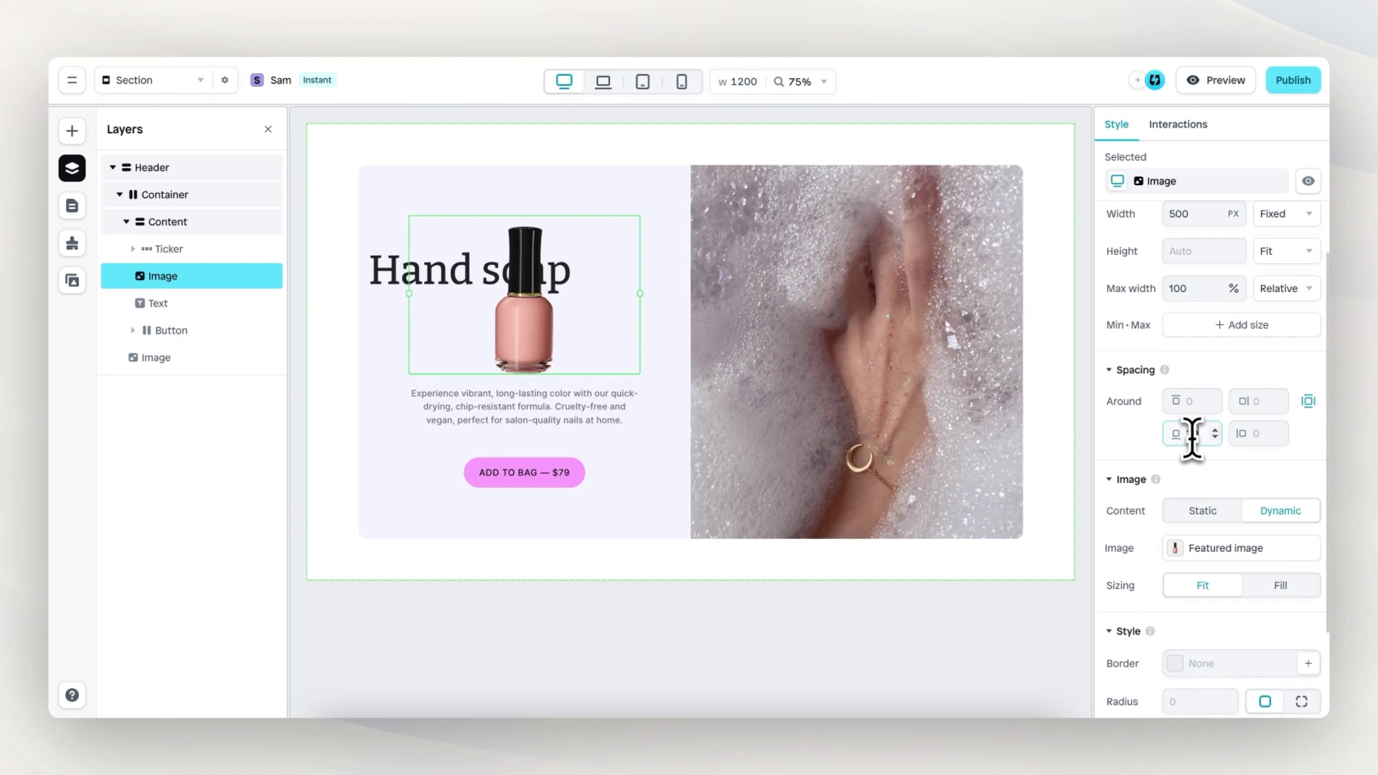
Set the Container's fill to the saved style Color 2 (#FAF7EF)
click(664, 199)
click(176, 197)
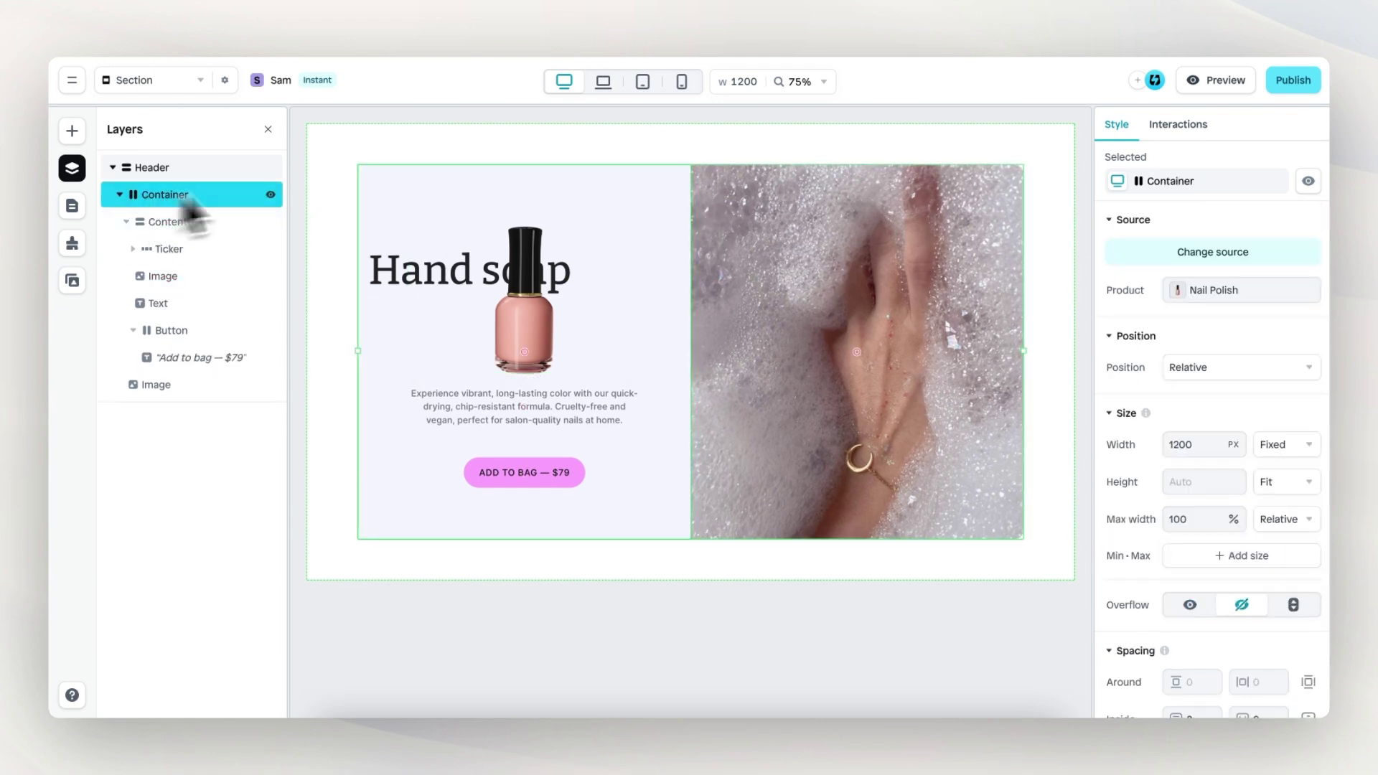
scroll(1166, 477, down, 5)
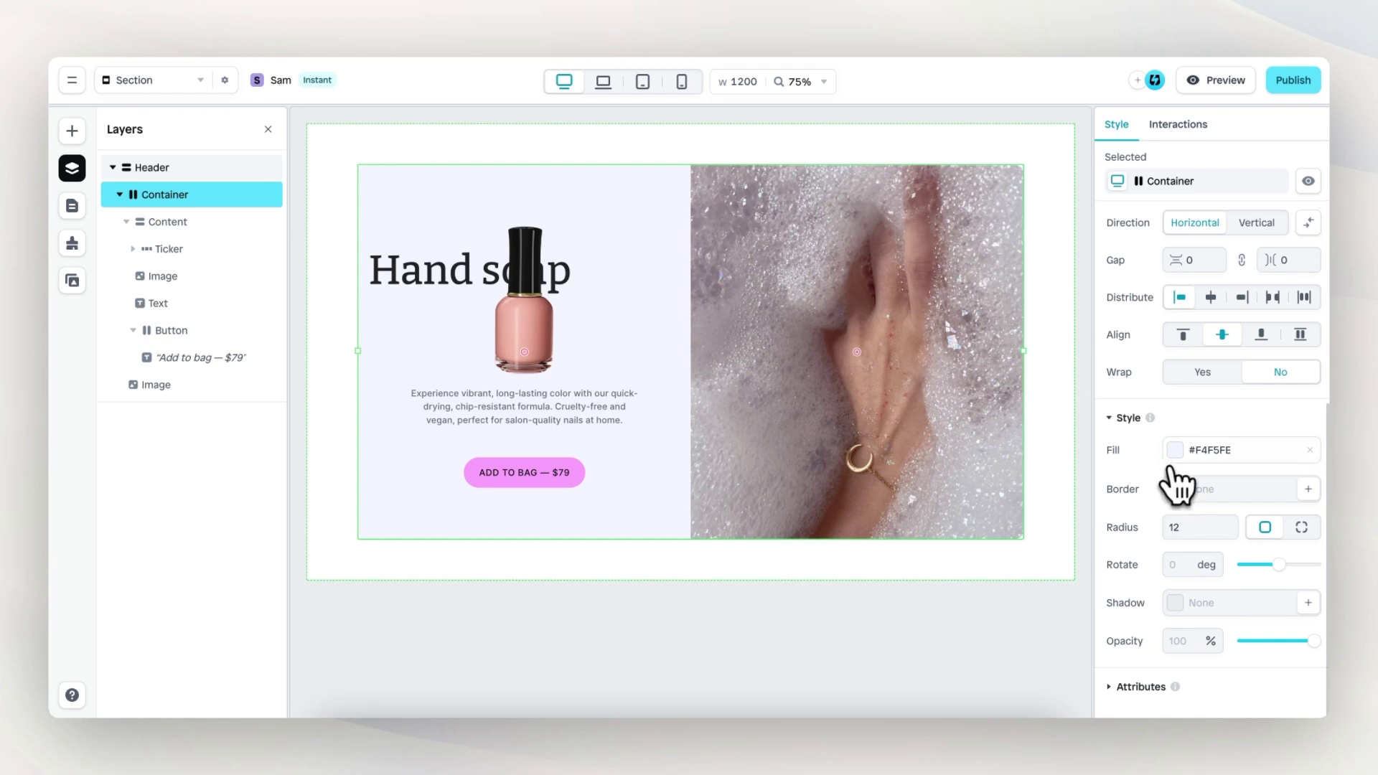
click(1177, 452)
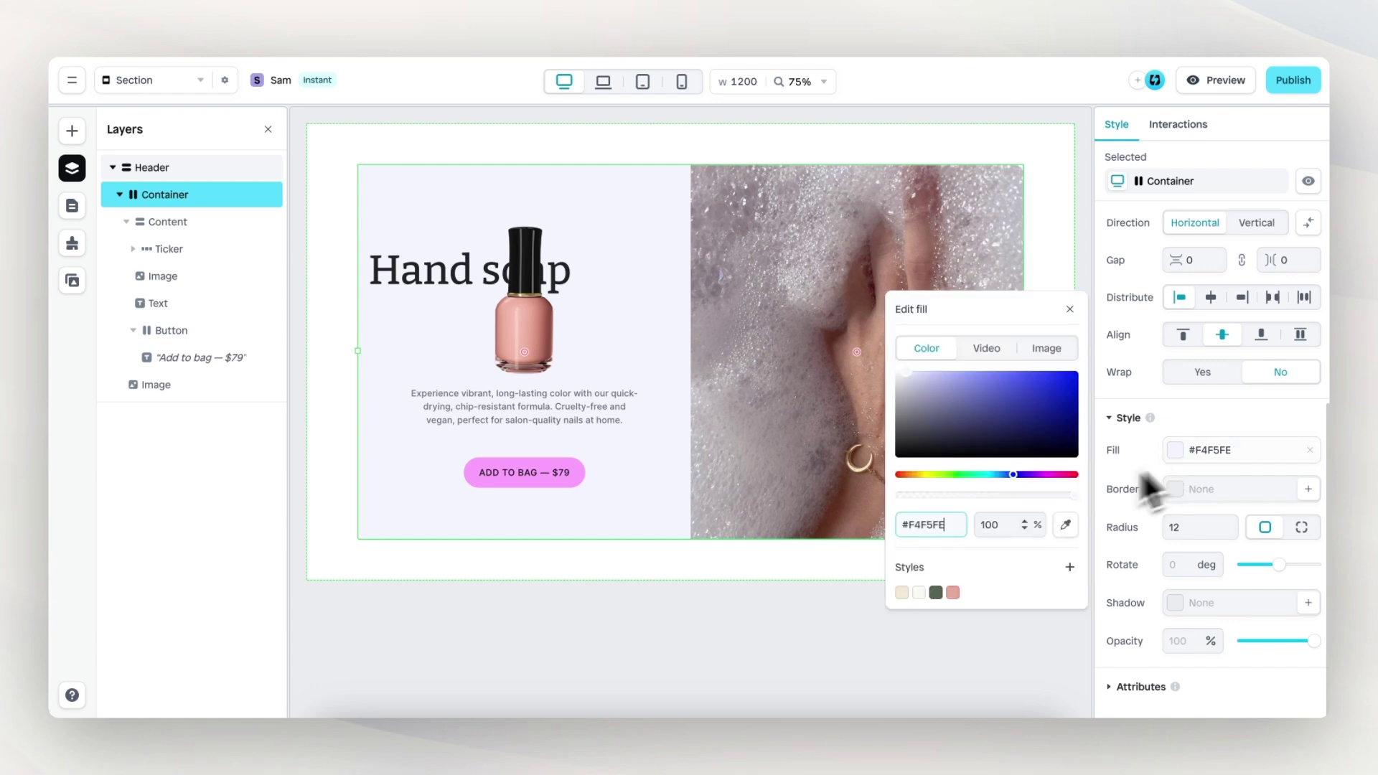
click(919, 592)
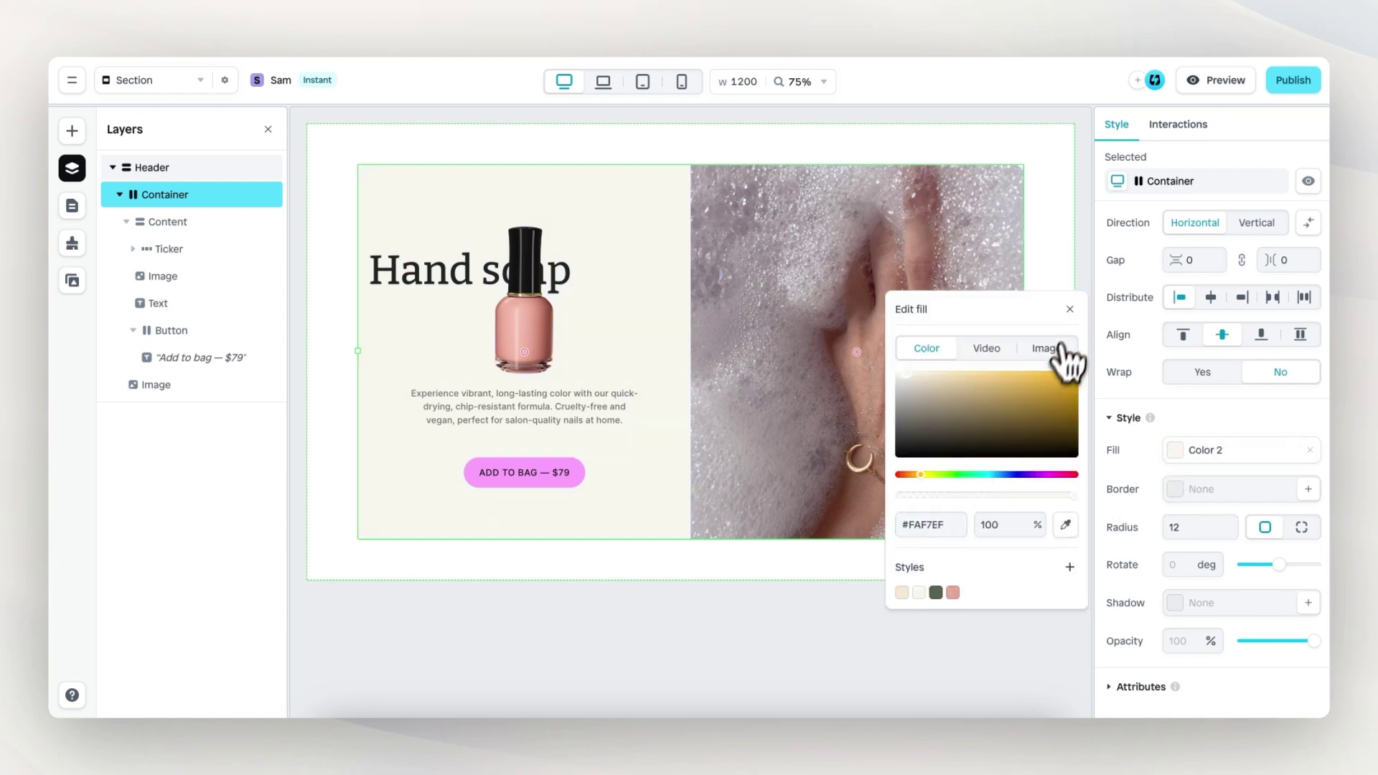
click(1069, 309)
Replace the static hand-in-foam image beside the content block with the "Nail polish" image
click(864, 382)
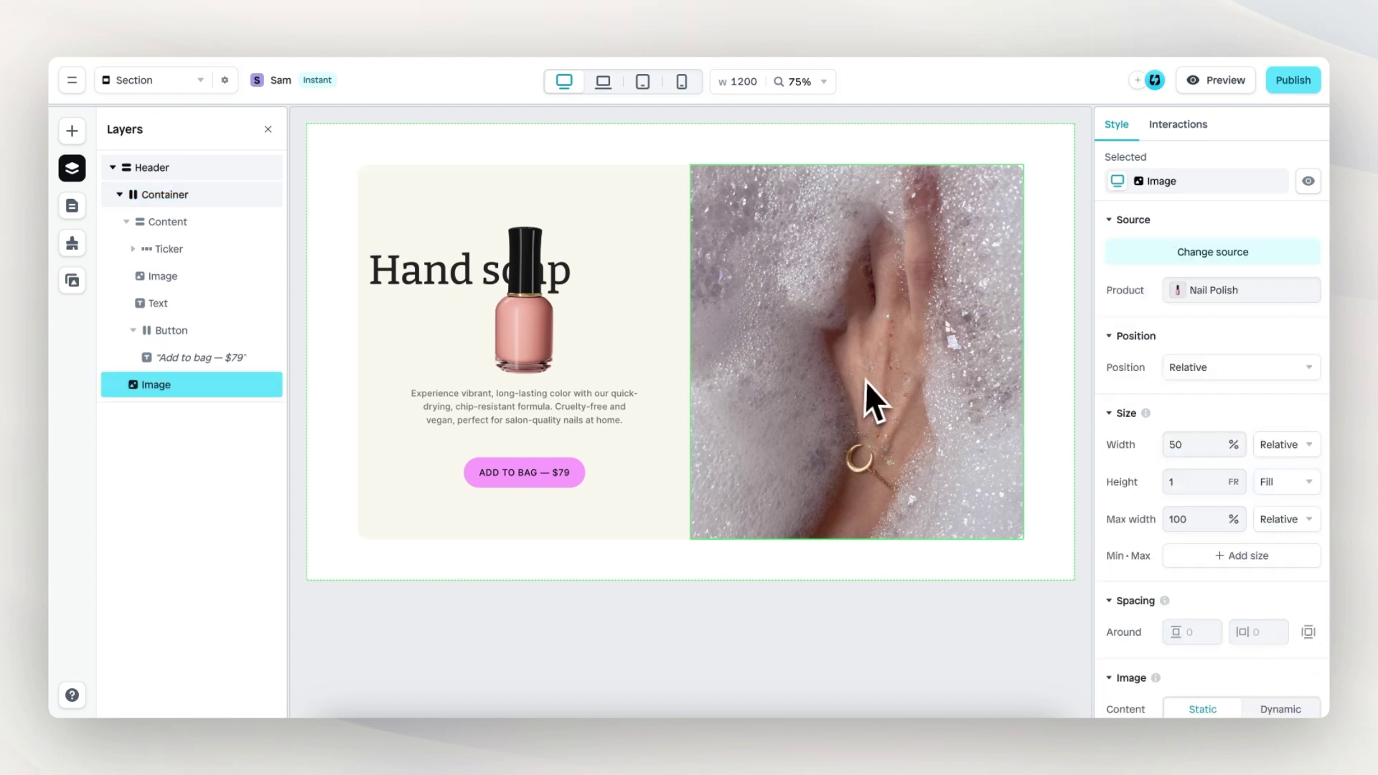
scroll(1136, 473, down, 2)
scroll(1137, 469, down, 3)
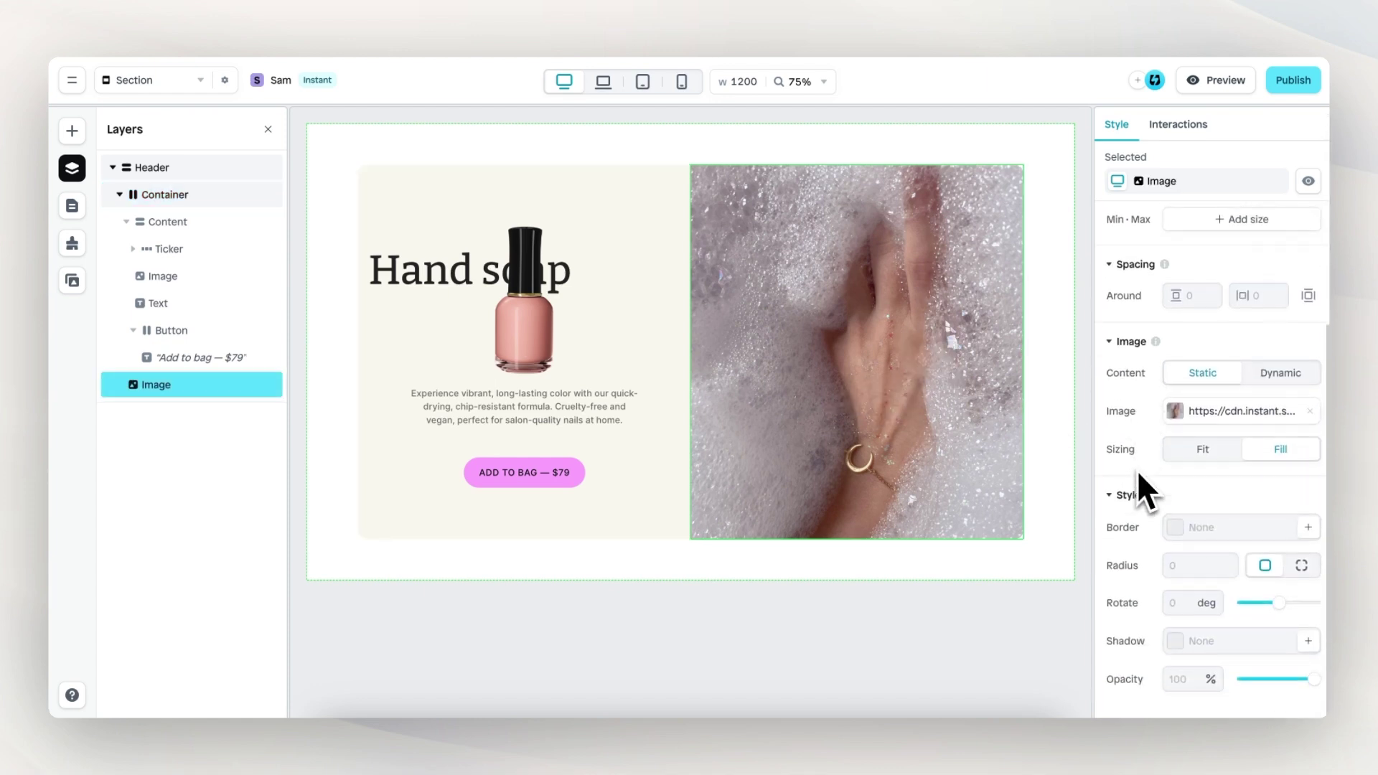
click(1175, 413)
click(996, 355)
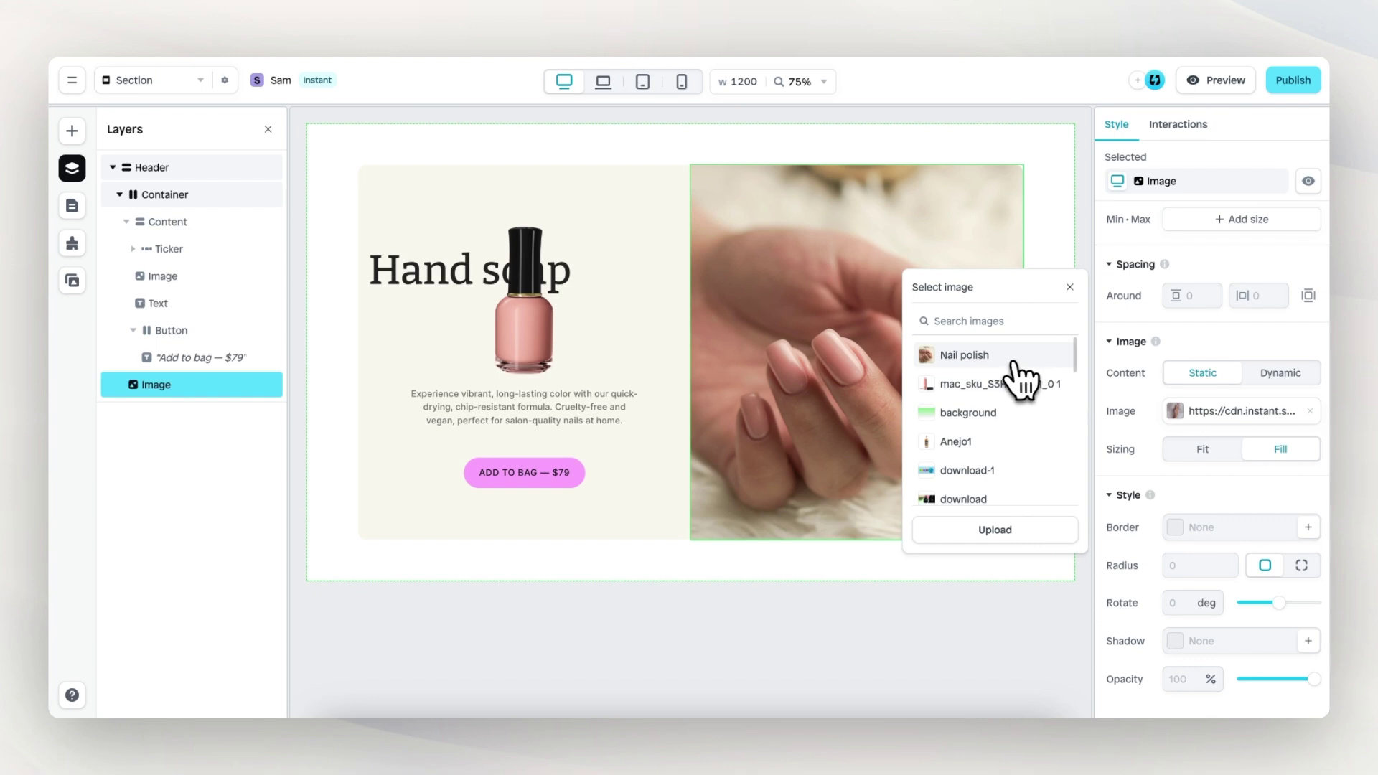
Remove the price from the button label so that it reads "Add to bag"
click(567, 473)
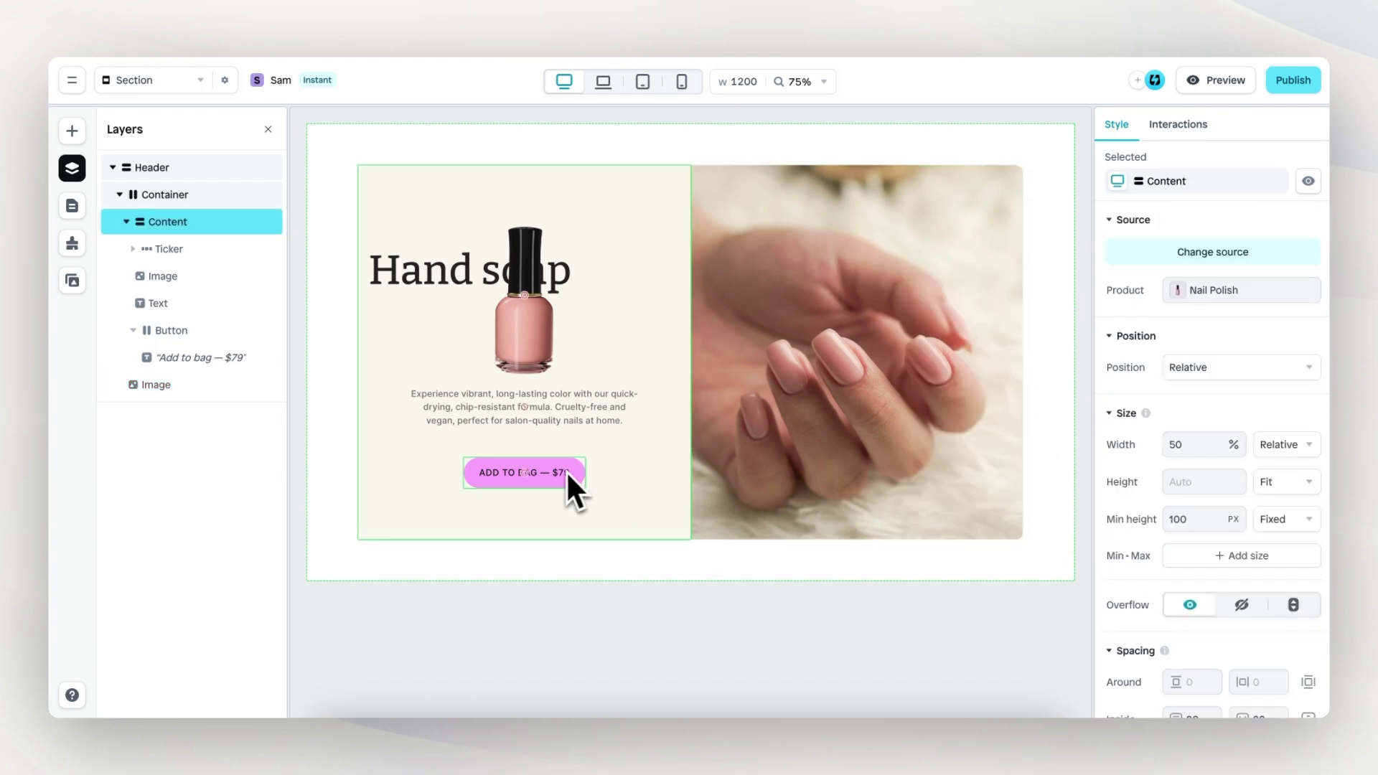
click(560, 473)
click(557, 475)
drag(547, 476, 567, 476)
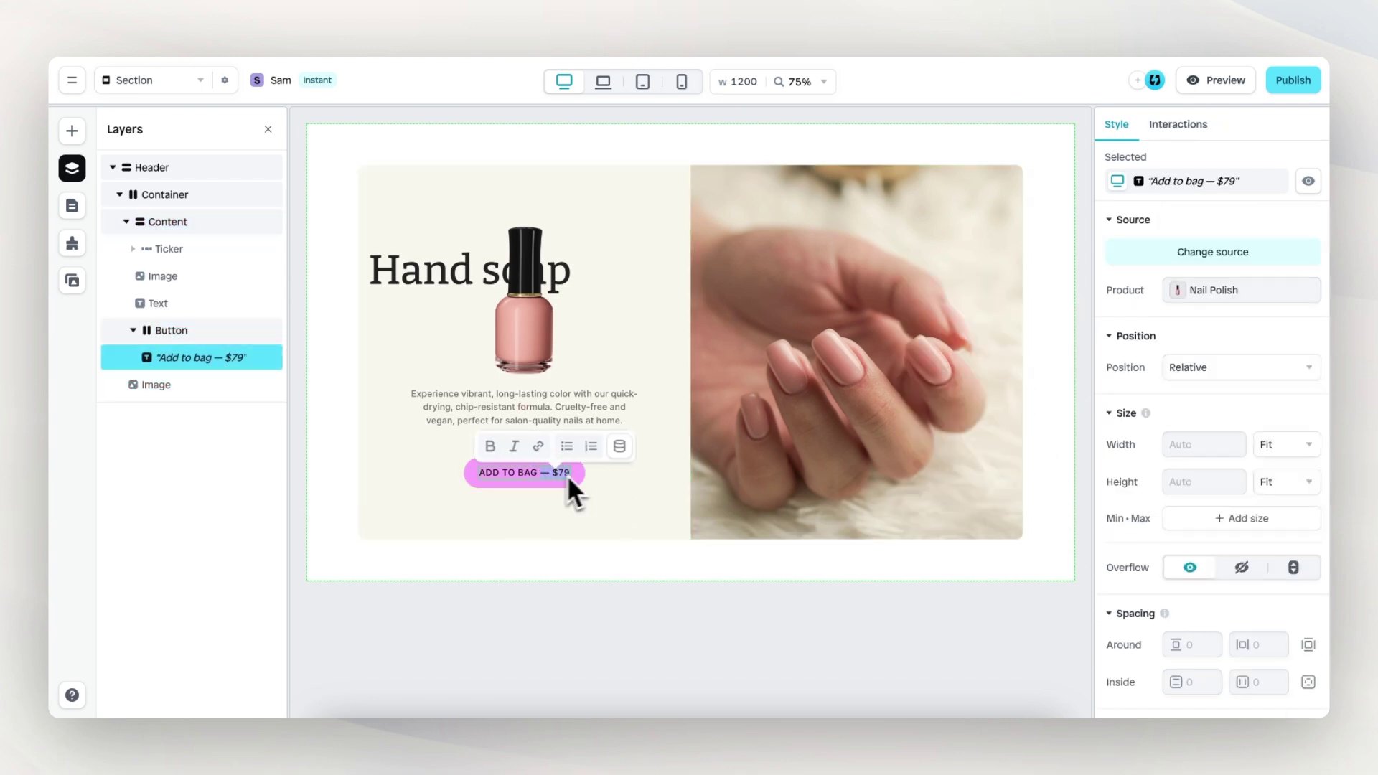
key(BackSpace)
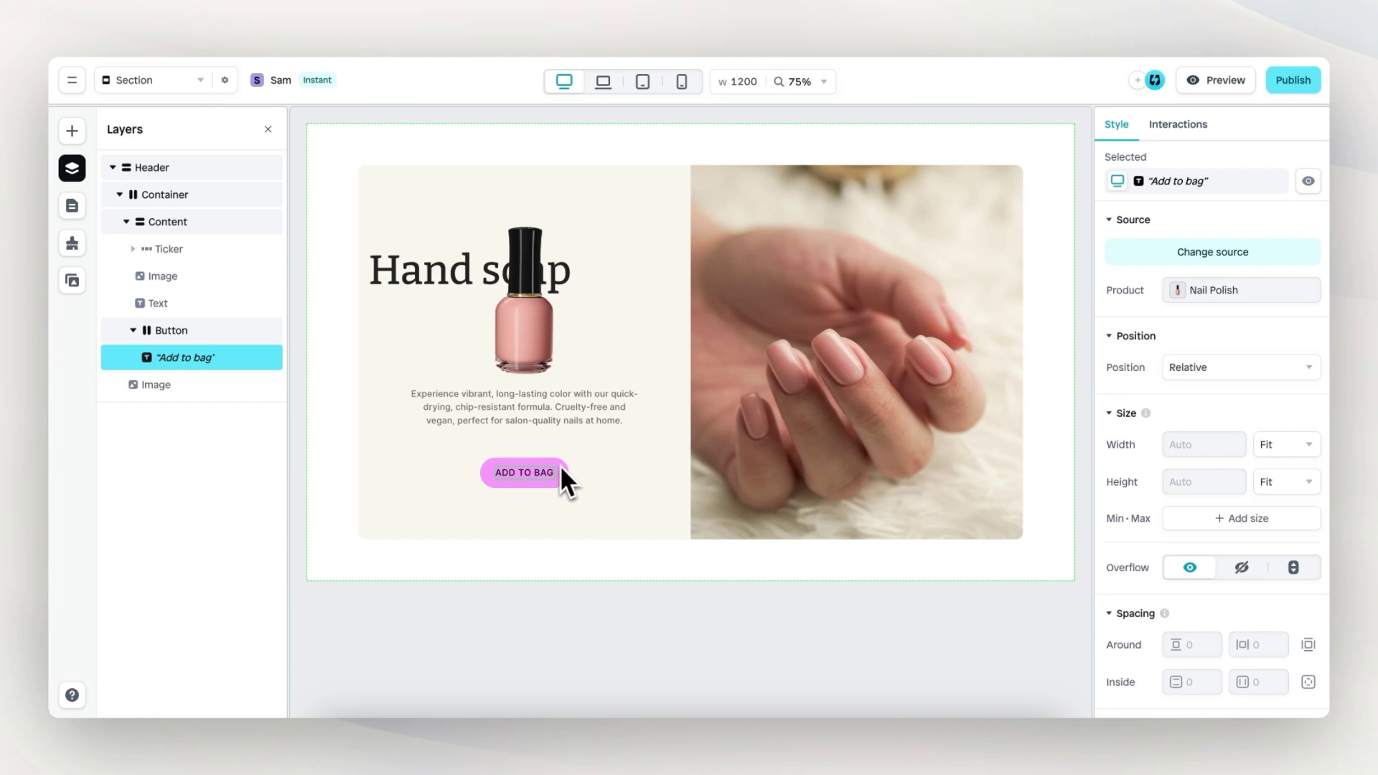
Set the fill of the "Add to bag" button to the saved style Color 4 (#E7A696)
key(Escape)
scroll(1213, 445, down, 8)
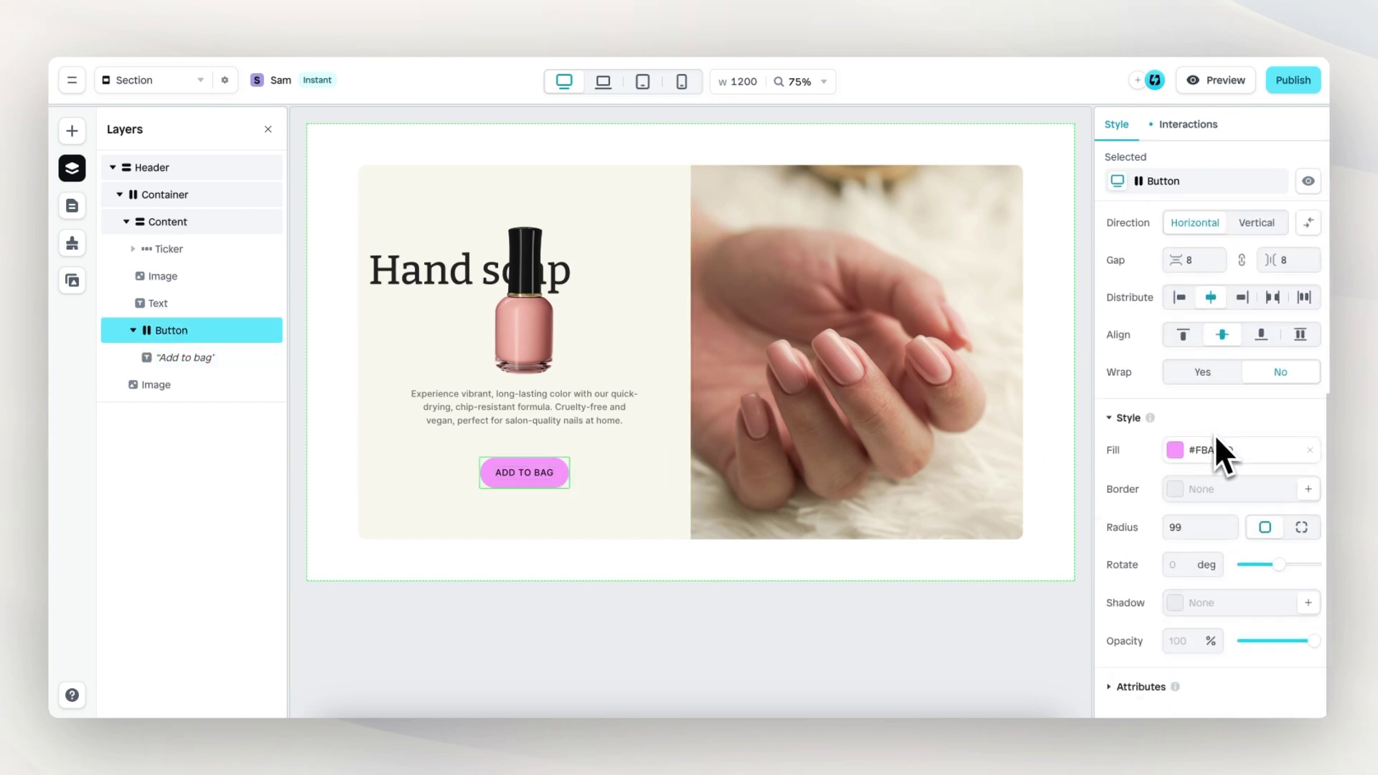
click(1216, 450)
click(953, 592)
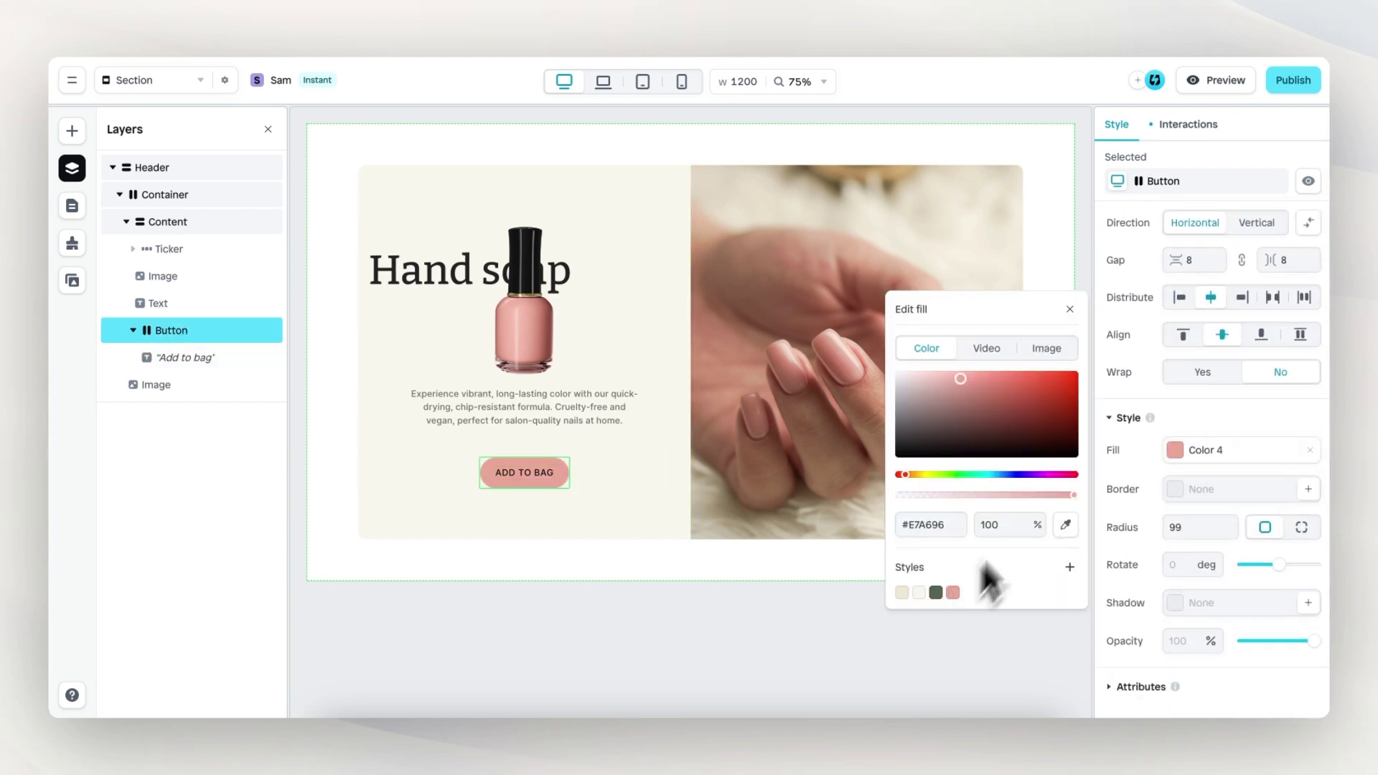
click(1069, 309)
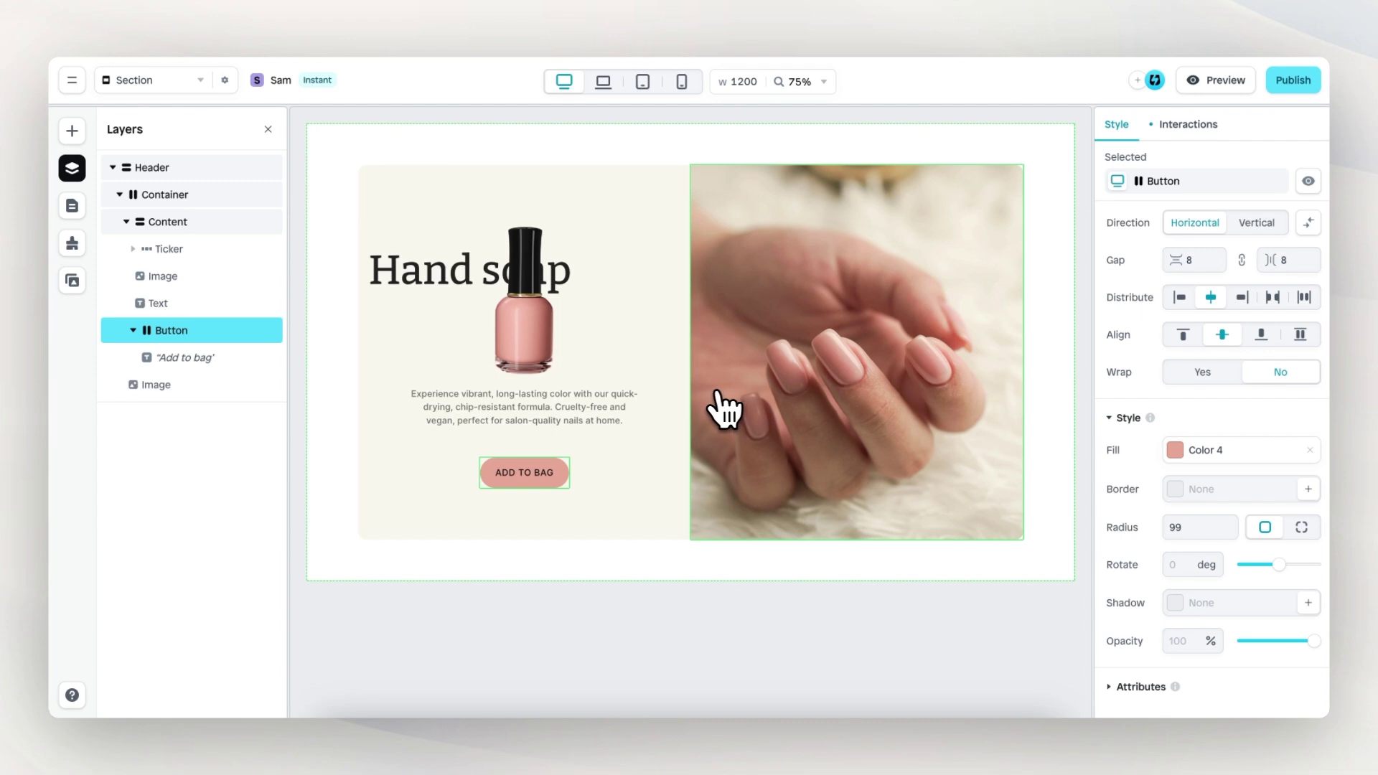
Insert an App island embed between the product image and the description text, and preview the section
click(78, 134)
mouse_move(175, 585)
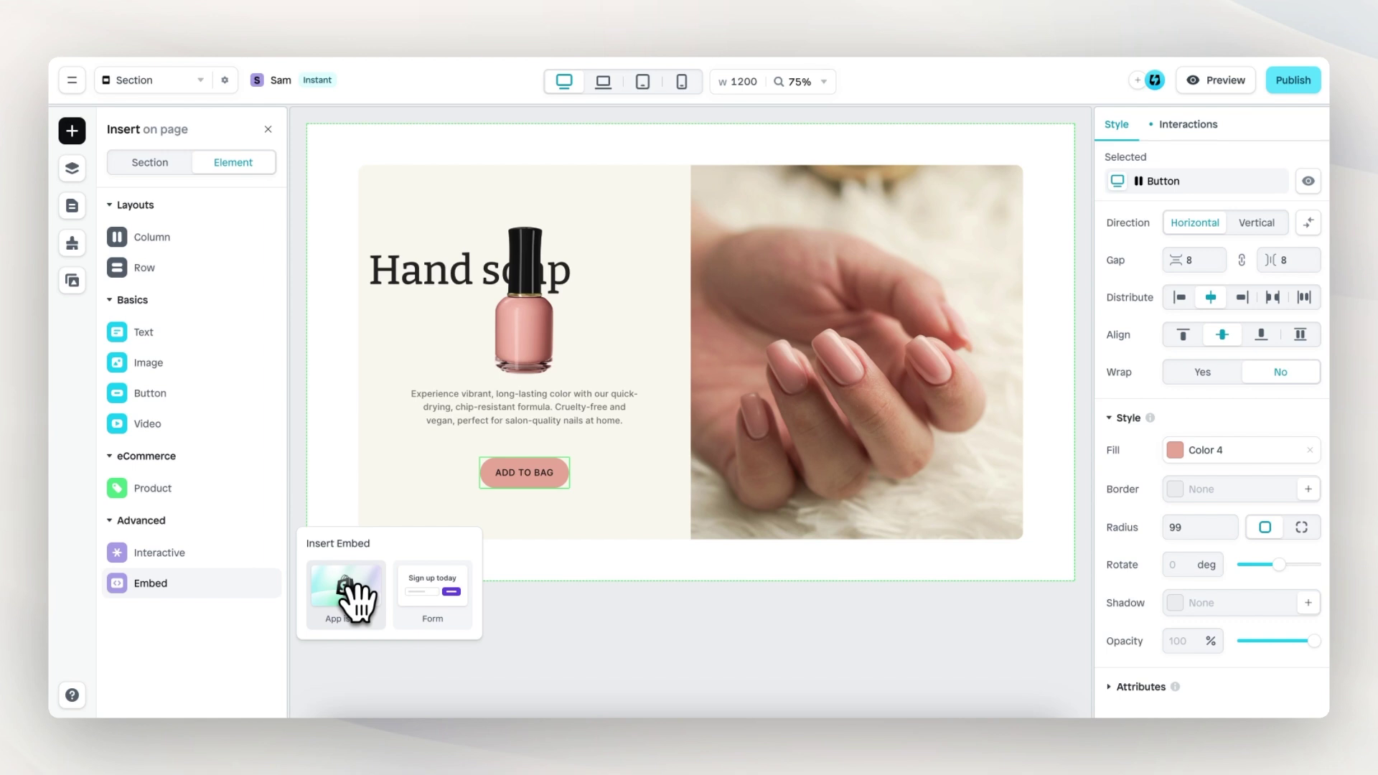
click(363, 599)
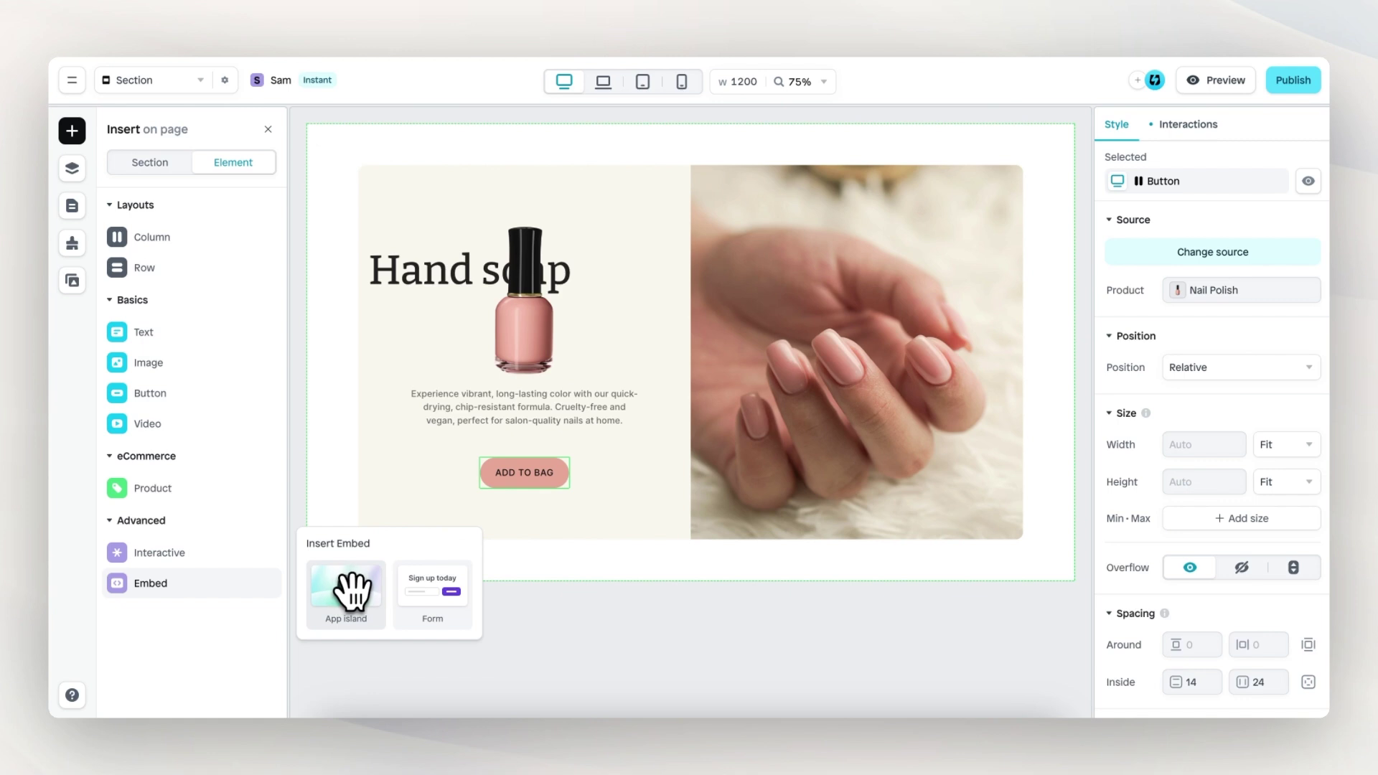
drag(359, 599, 555, 390)
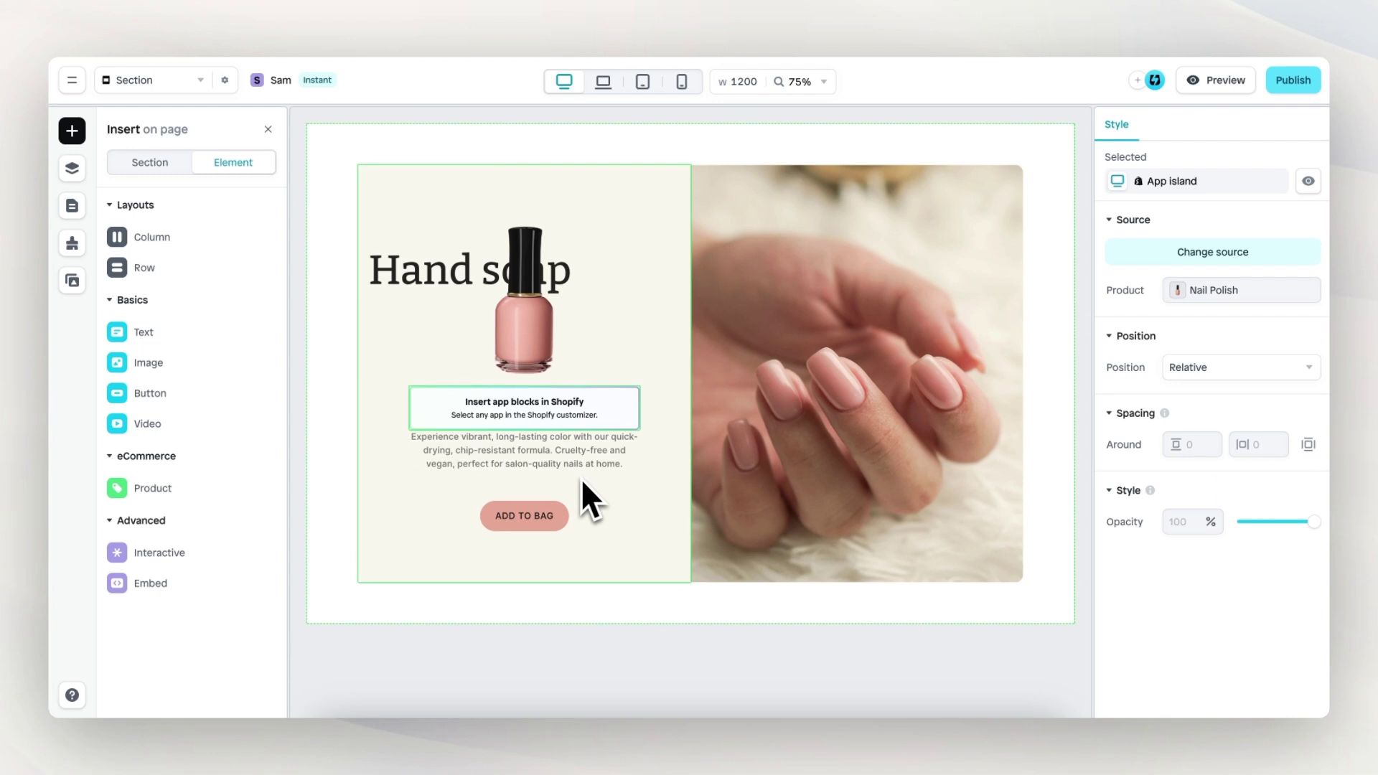
click(1216, 80)
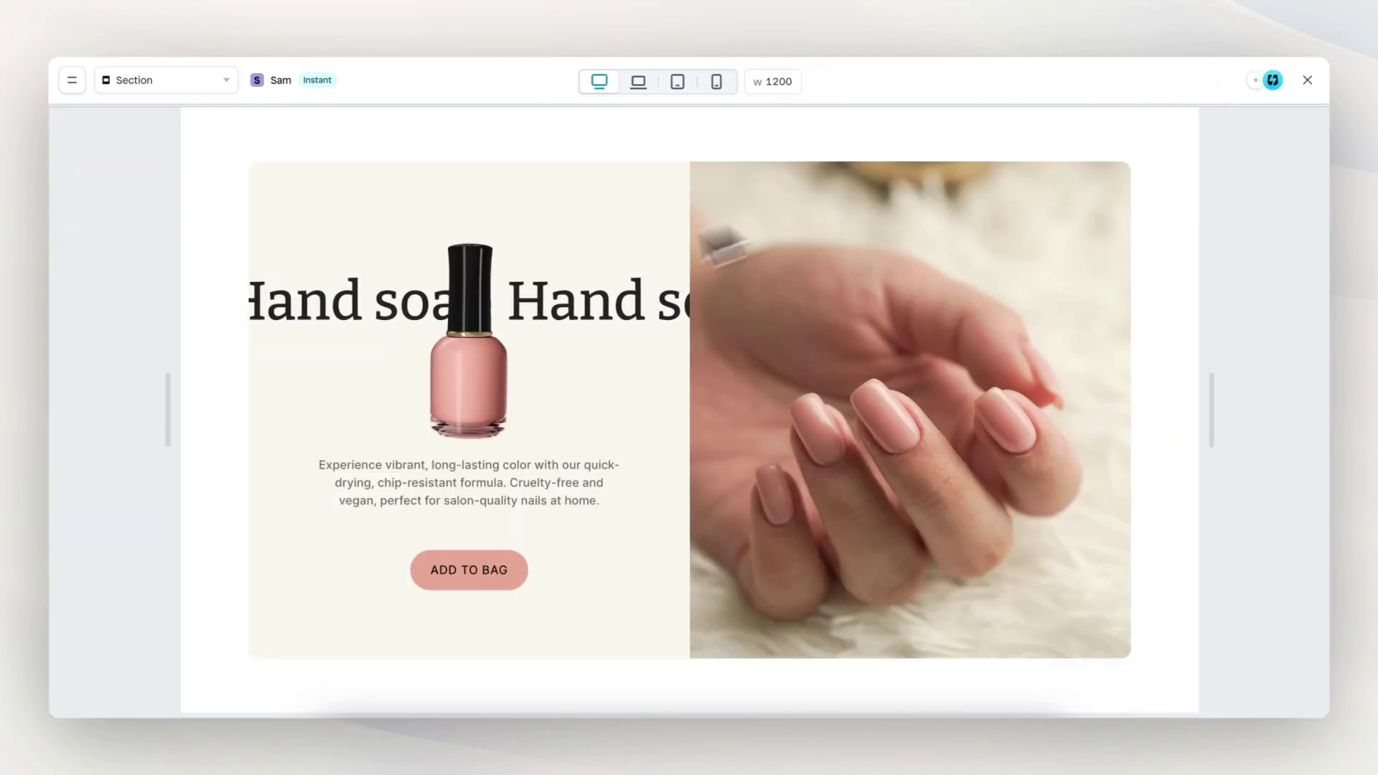
click(1307, 79)
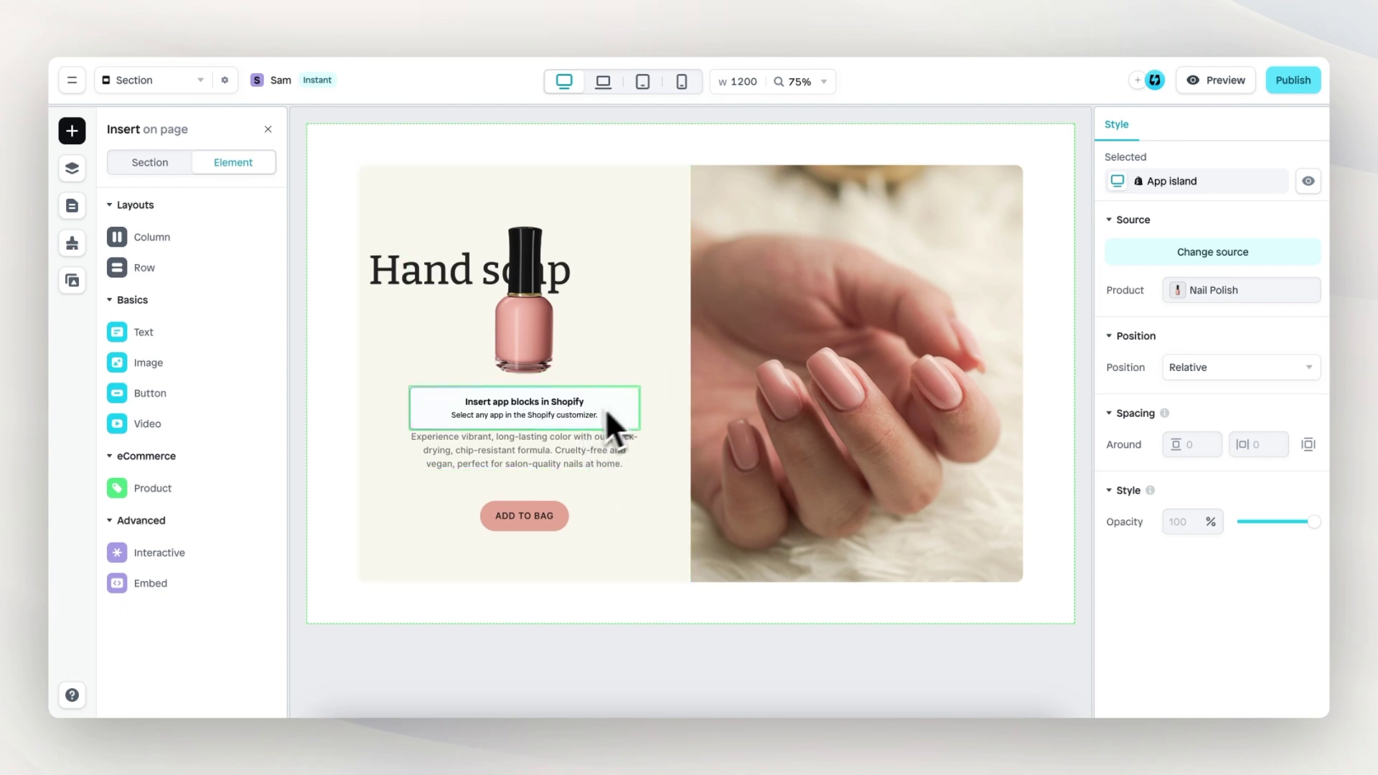
Add outer spacing of 20 below the App island using individual side values
click(585, 454)
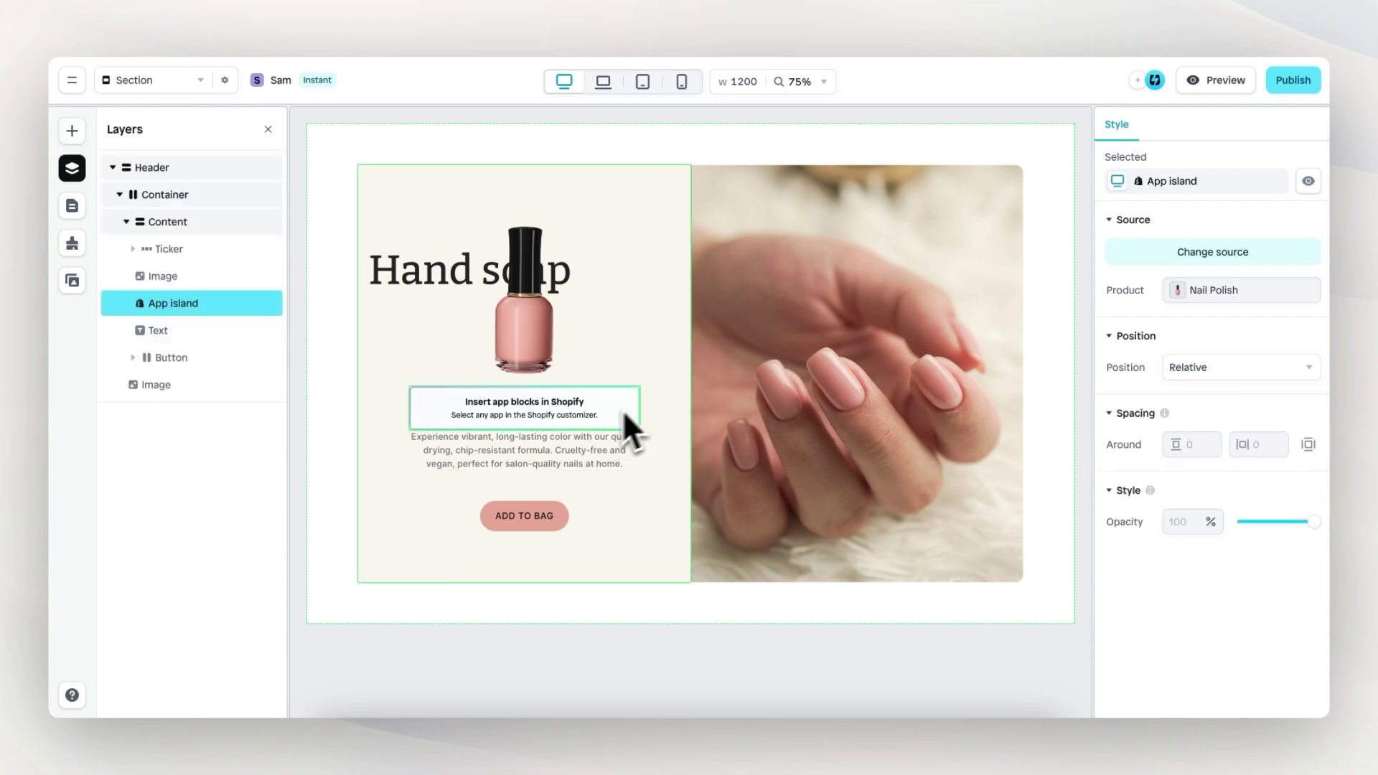
click(1308, 444)
click(1189, 478)
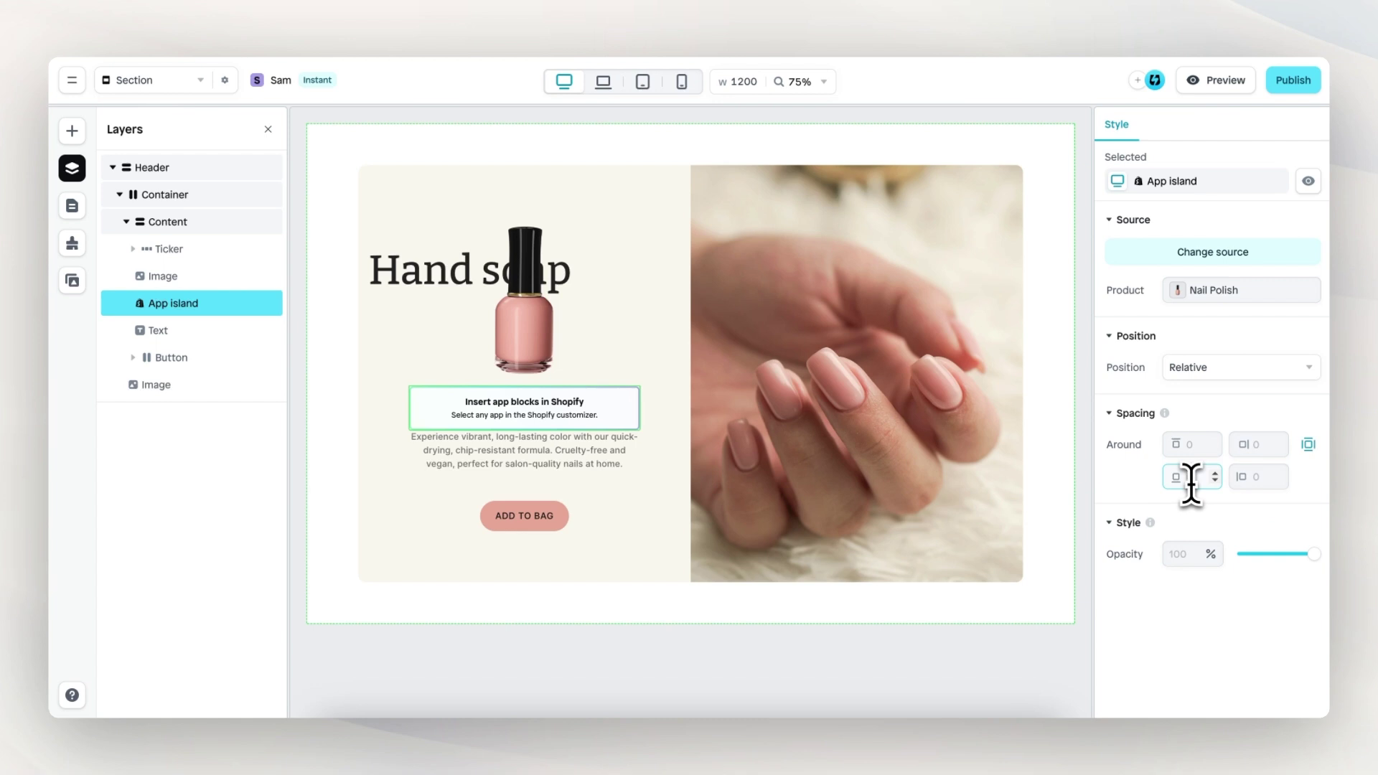
text(20)
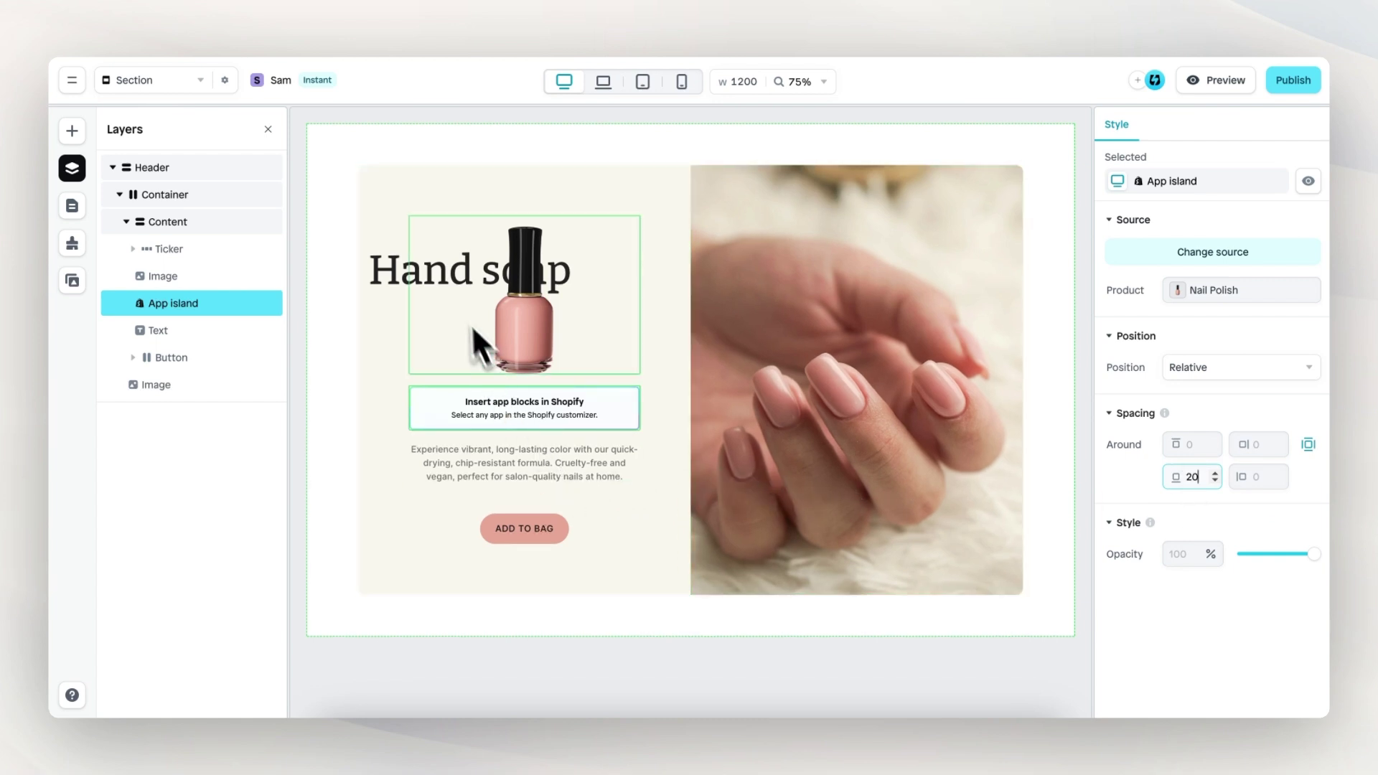
Replace the ticker's "Hand soap" text with "Nail Polish" and preview the section
click(397, 277)
click(398, 273)
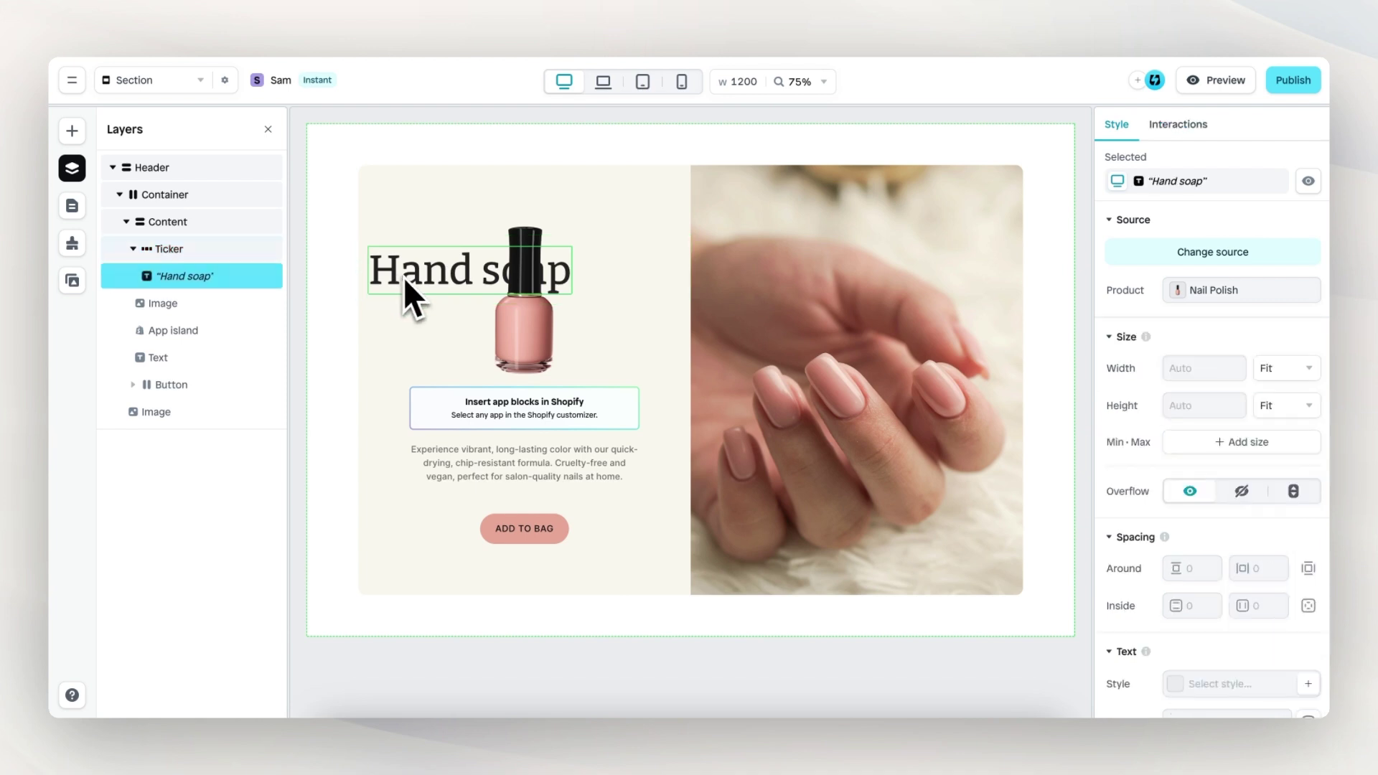
double_click(398, 273)
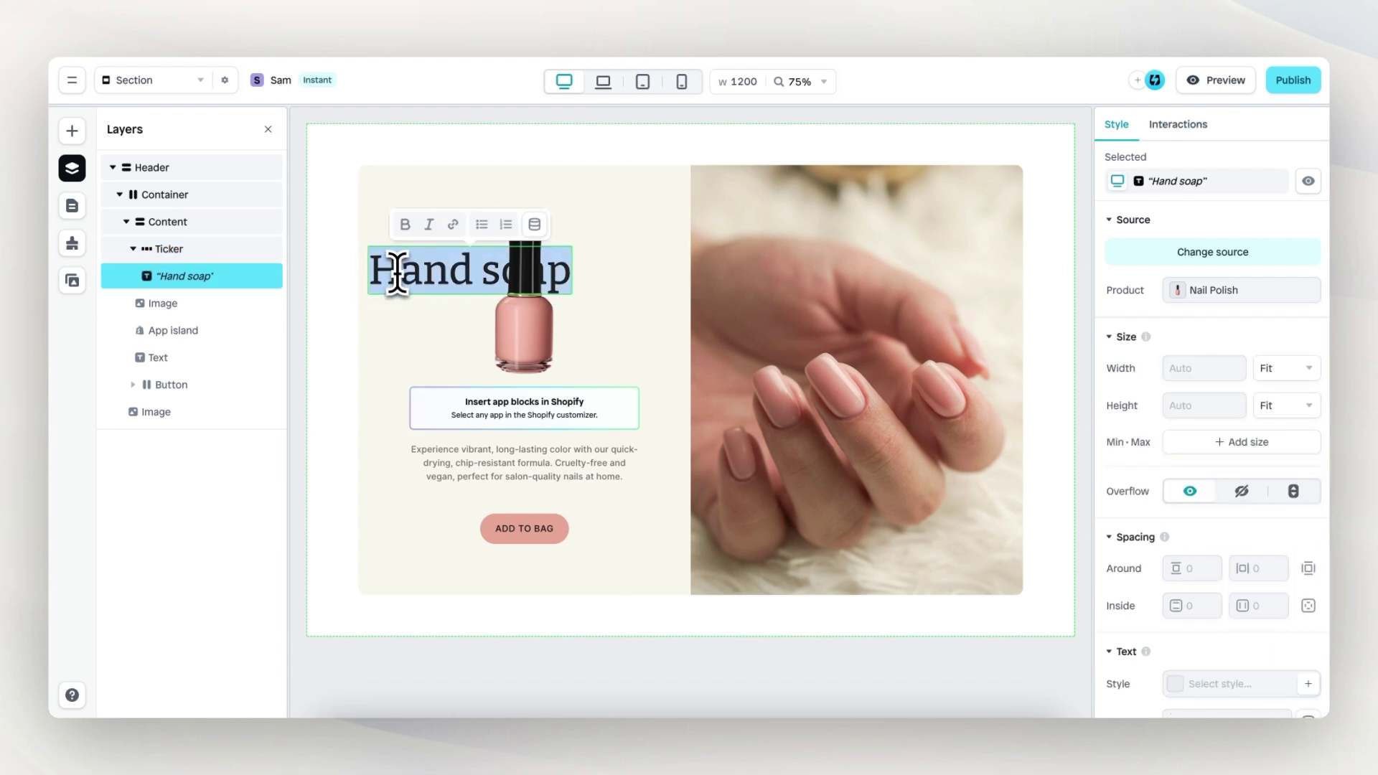
text(Nail Polis)
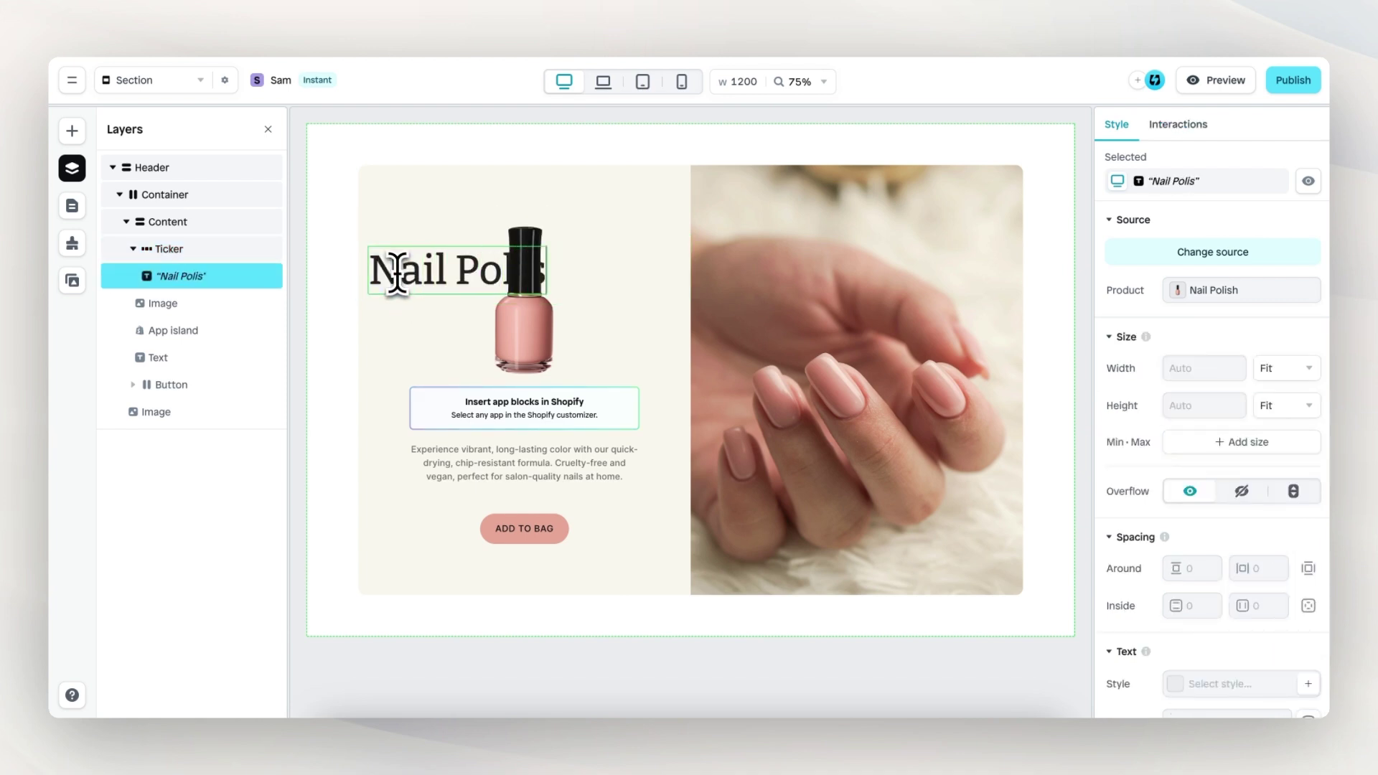
text(h)
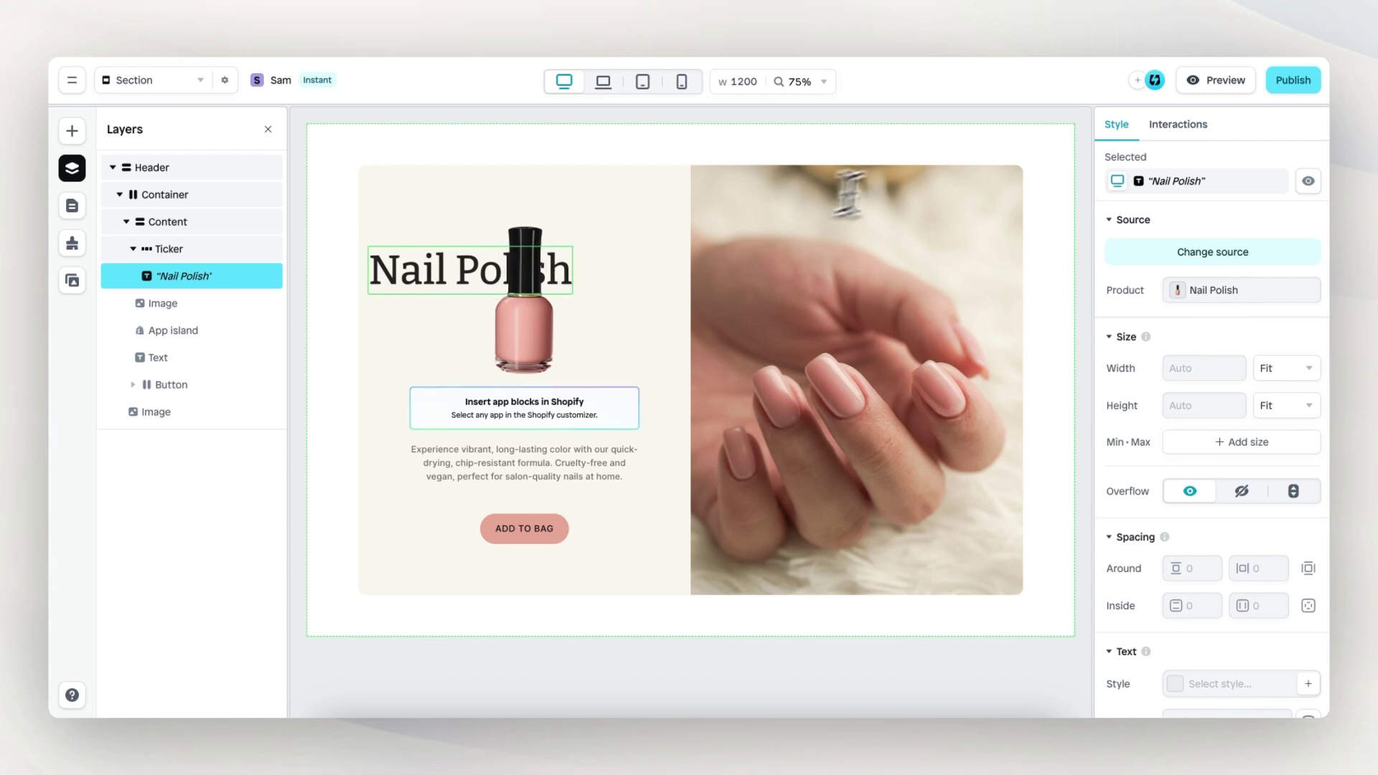
click(1214, 81)
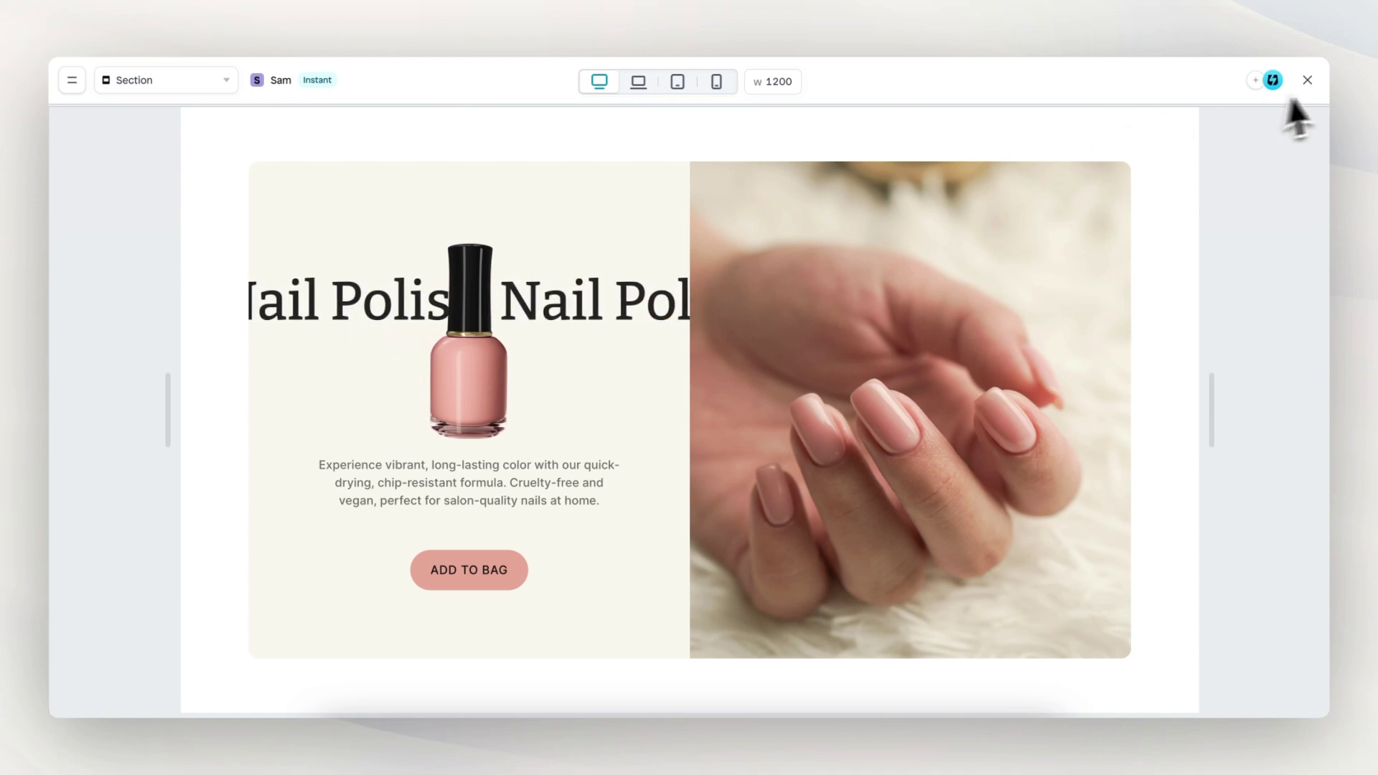
click(1307, 79)
Set the Ticker's gap to 50 and preview the scrolling text
click(237, 252)
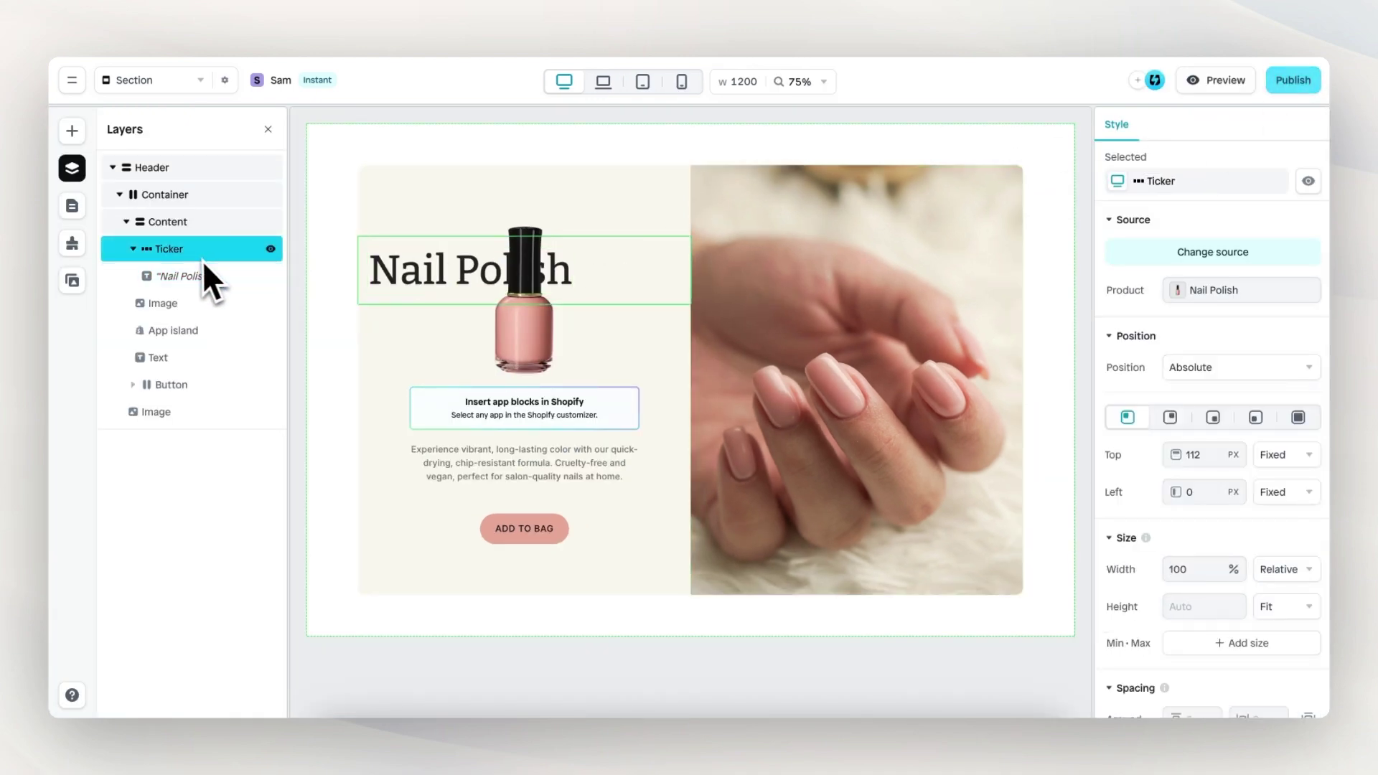
scroll(1143, 448, down, 10)
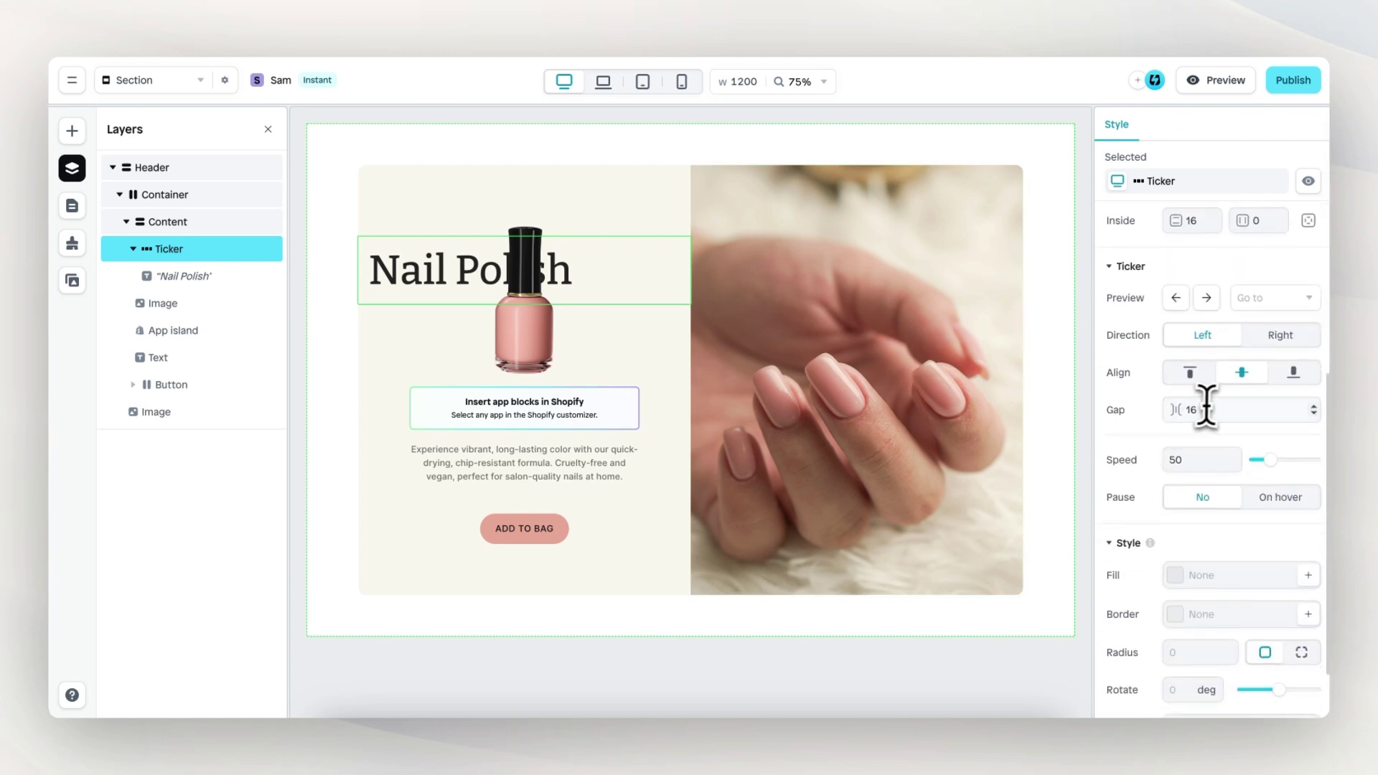
click(1161, 415)
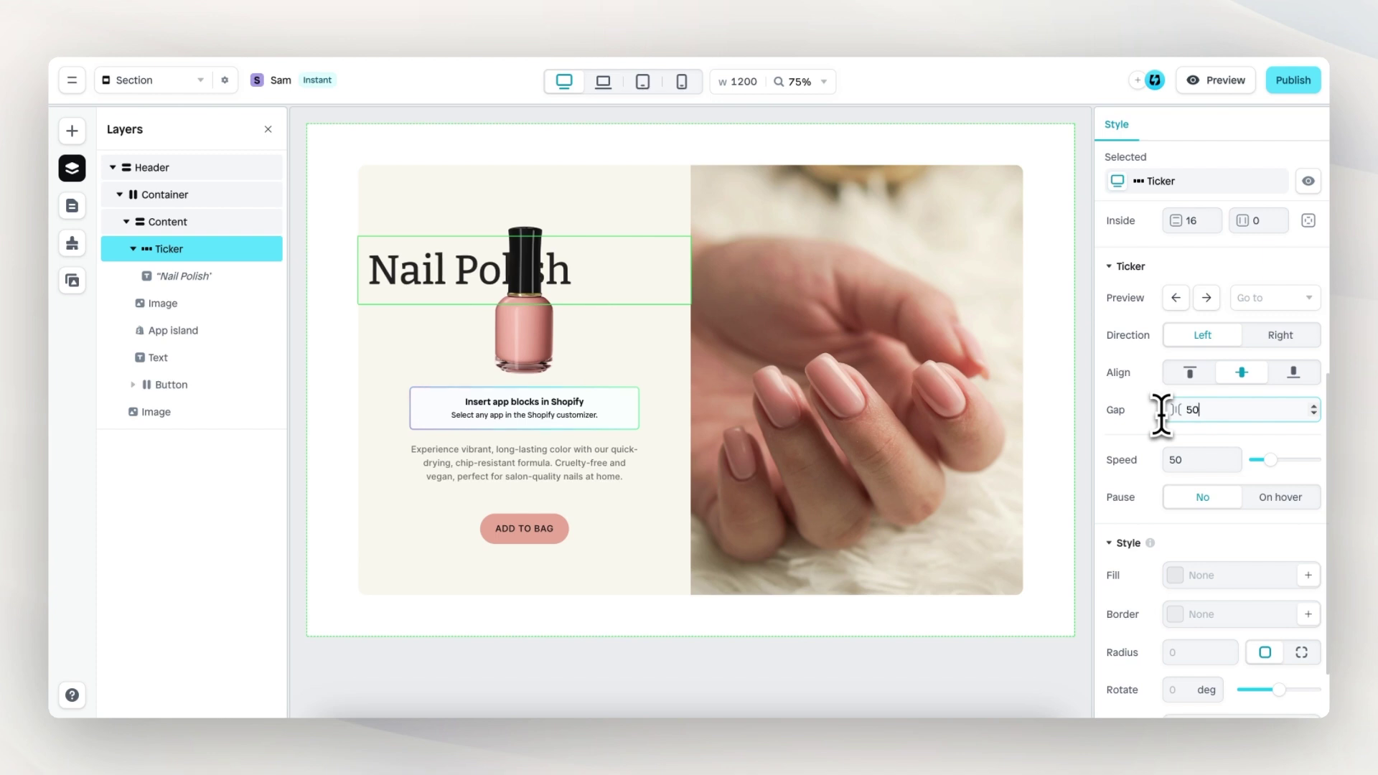
text(50)
key(Tab)
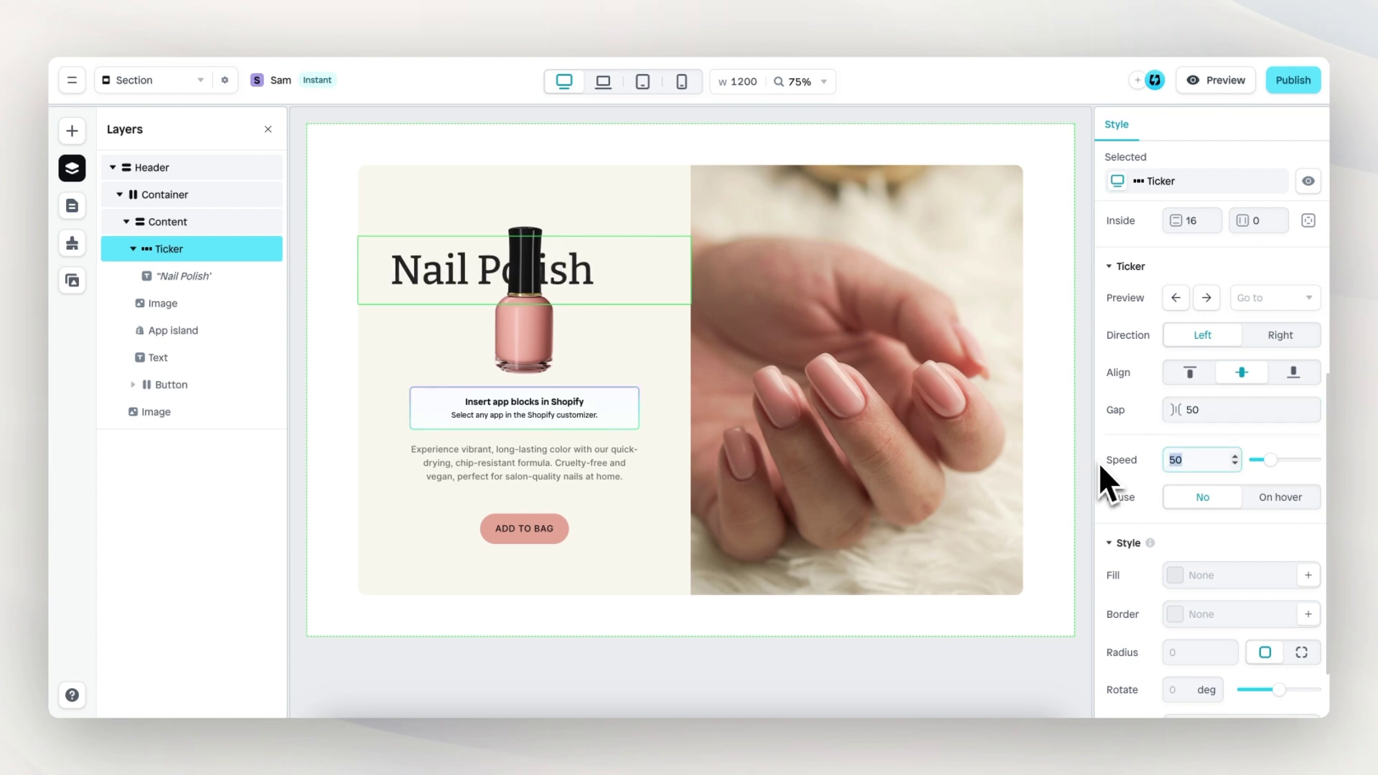
click(1218, 81)
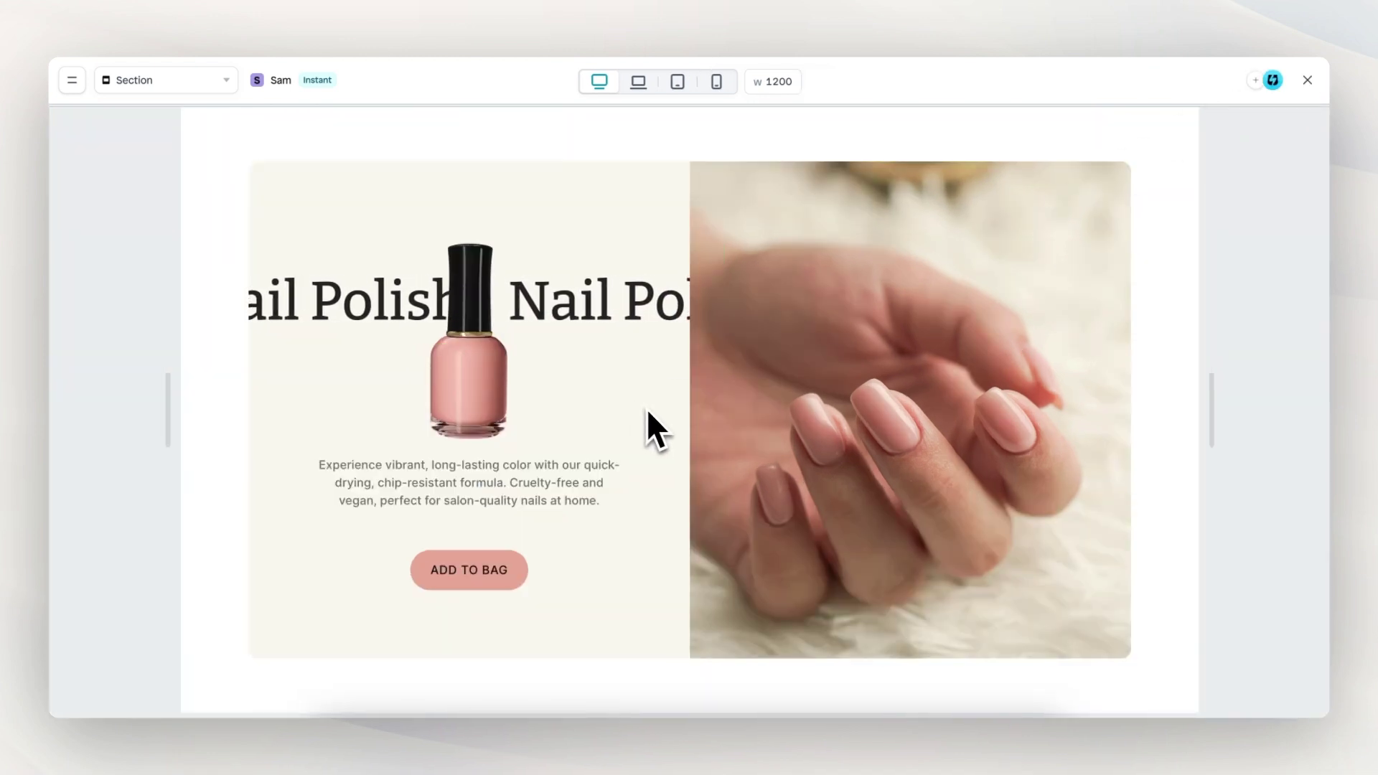
click(1308, 79)
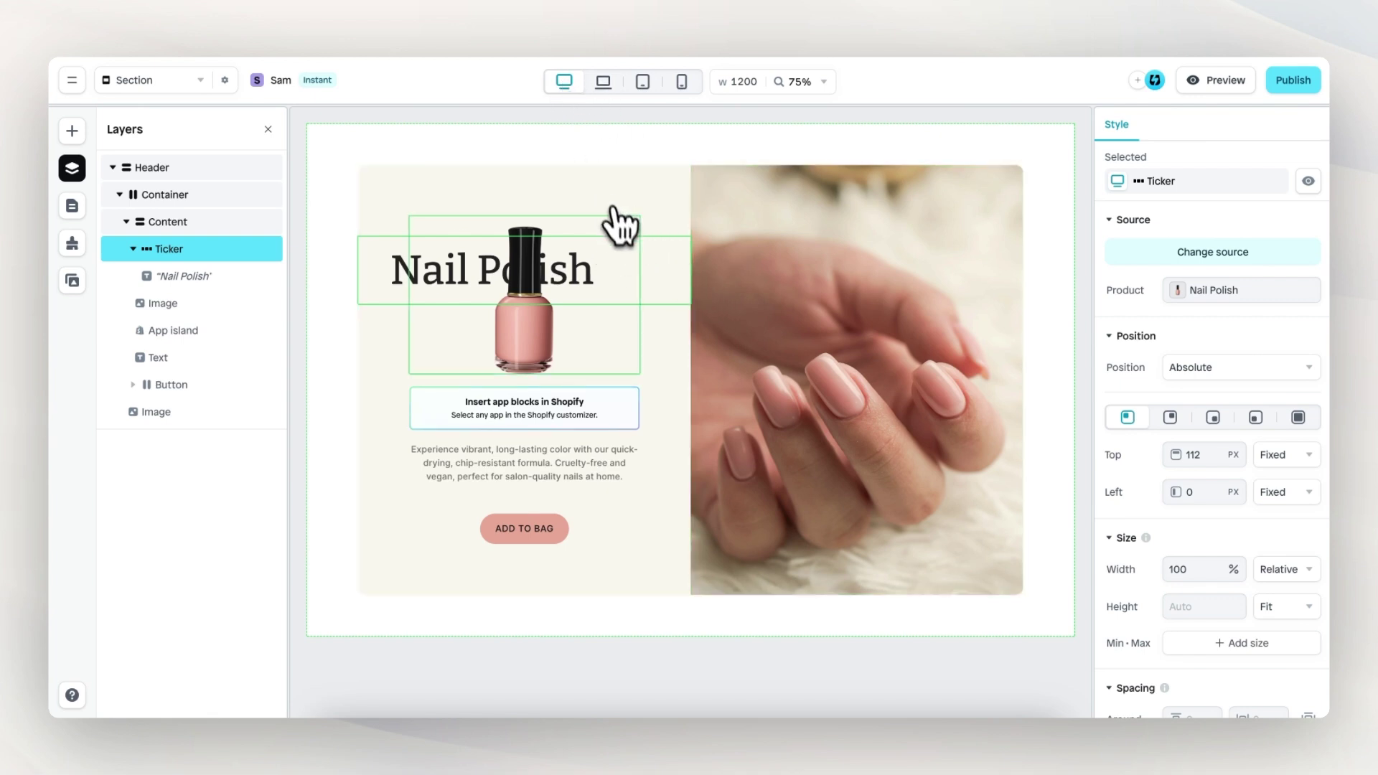
Set the Ticker's top offset to 70 px for the laptop breakpoint (1024 wide), keeping its absolute position
click(604, 84)
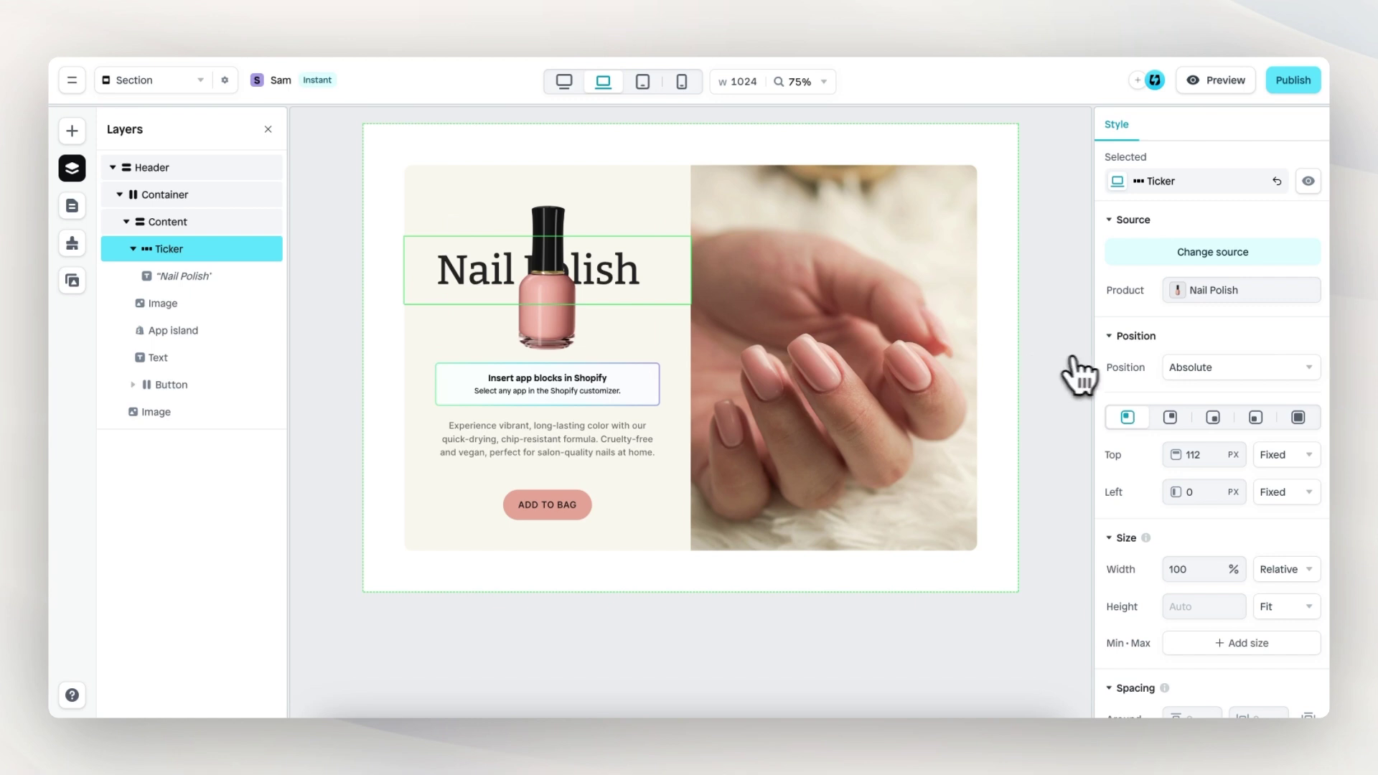
scroll(1089, 390, down, 3)
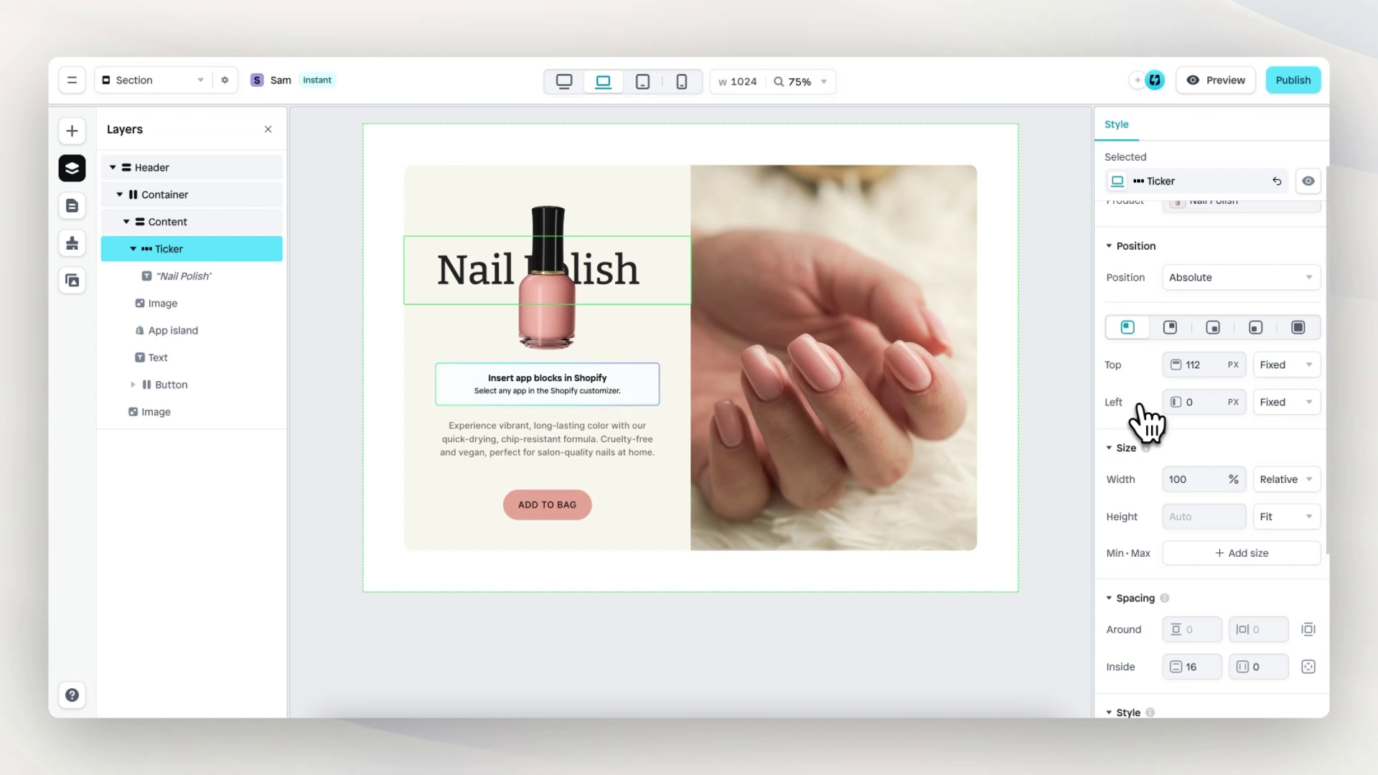
click(1223, 280)
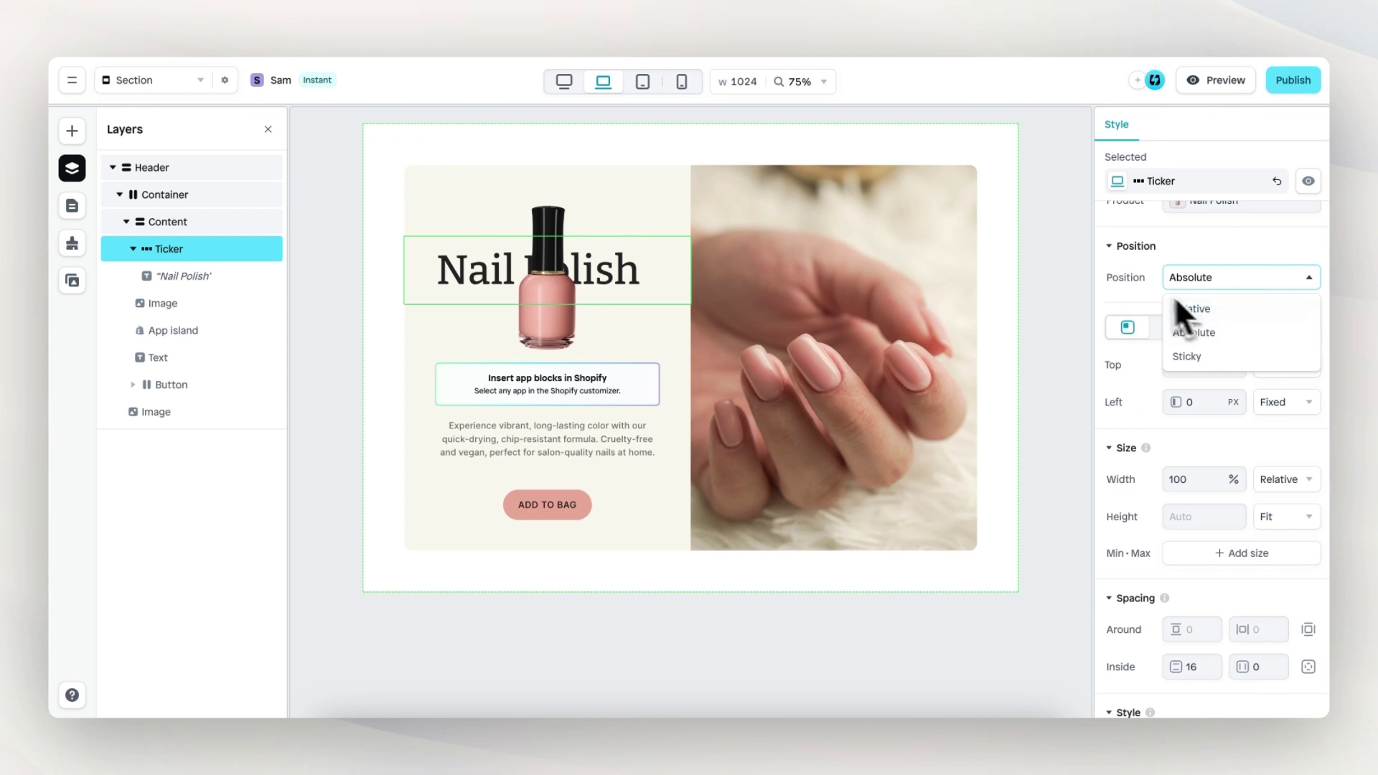
click(1126, 277)
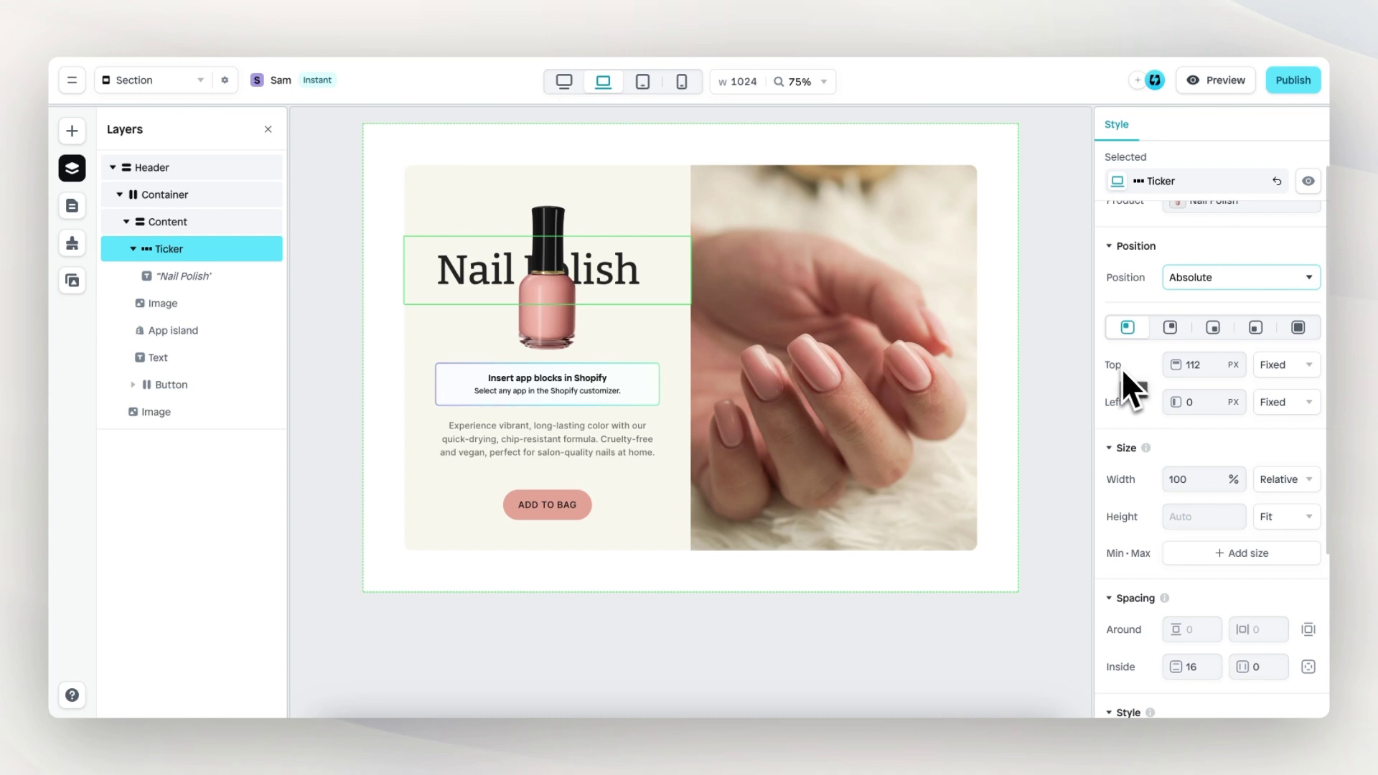
double_click(1206, 365)
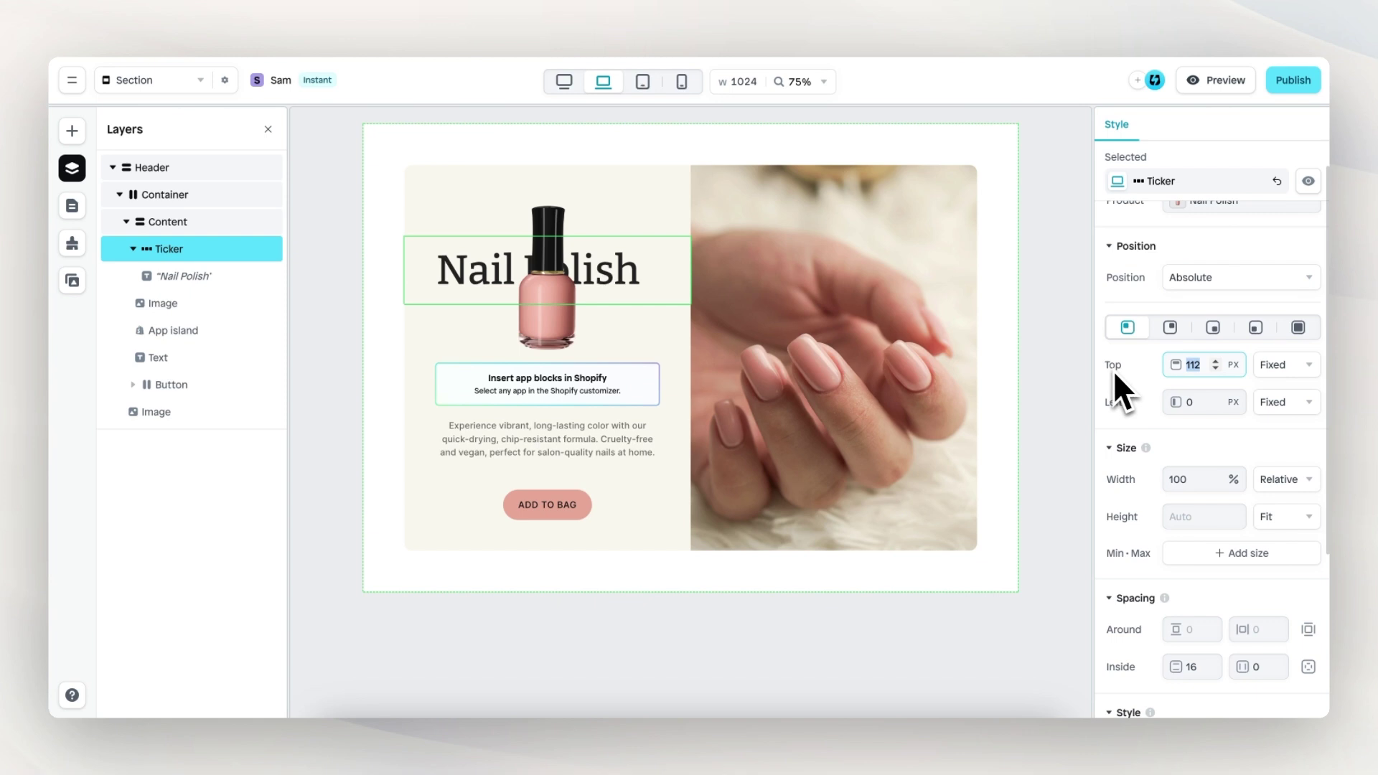
key(BackSpace)
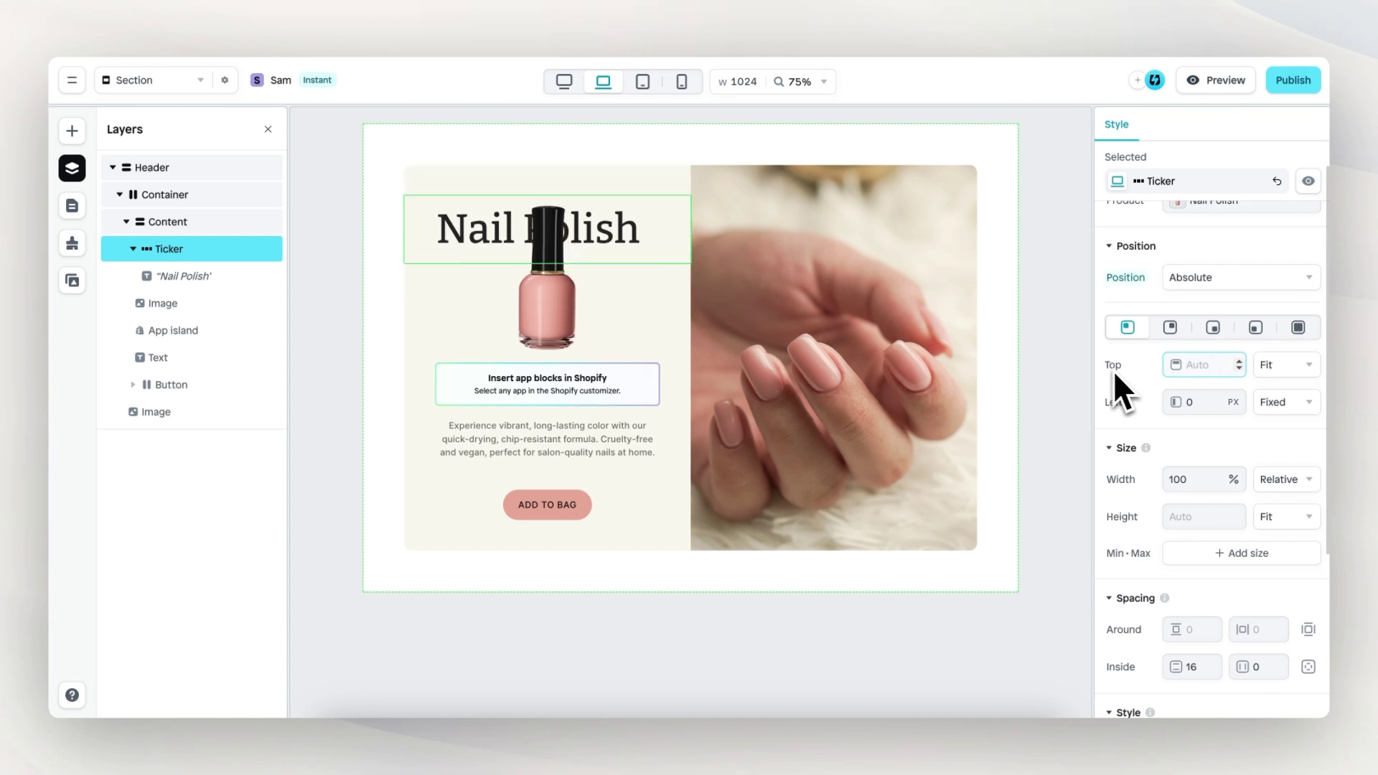
text(70)
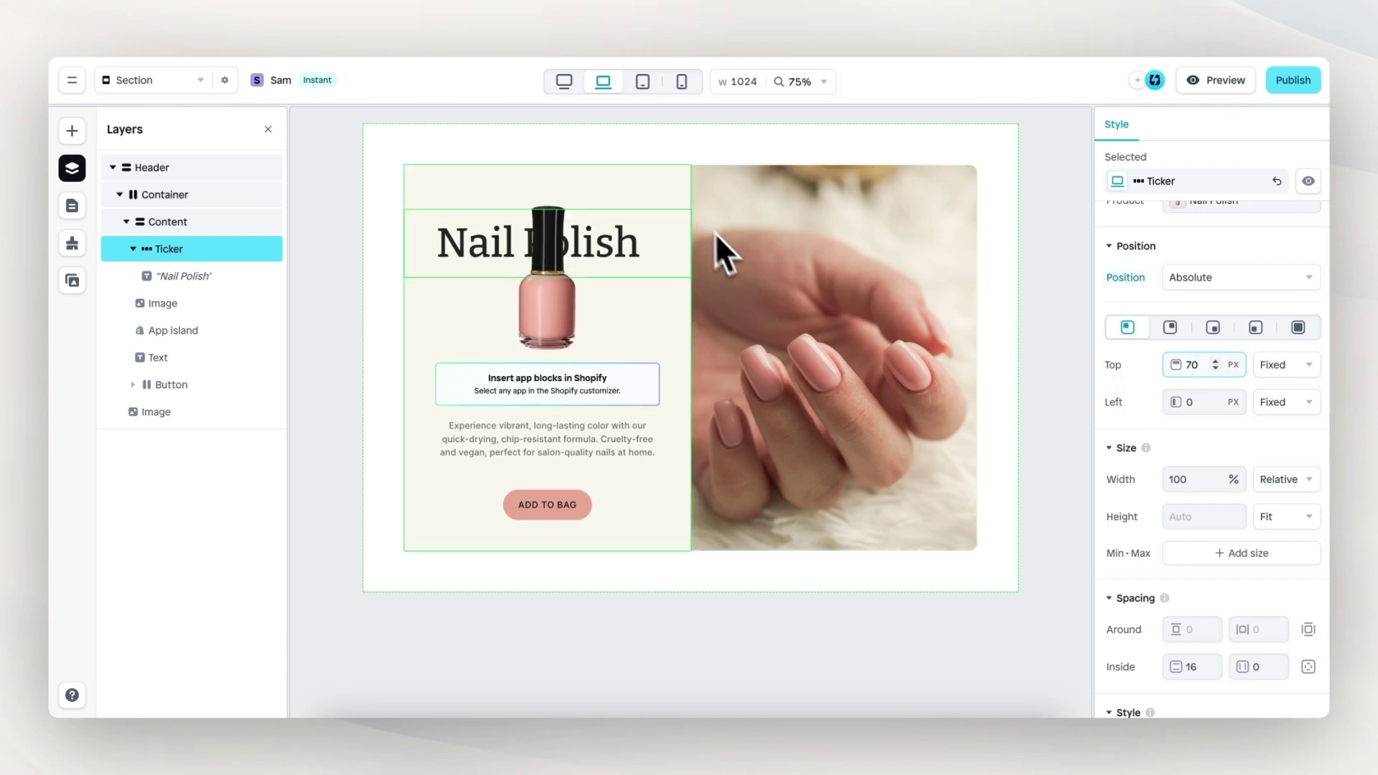
Set the Ticker's top offset to 110 px for the tablet breakpoint (768 wide)
click(643, 82)
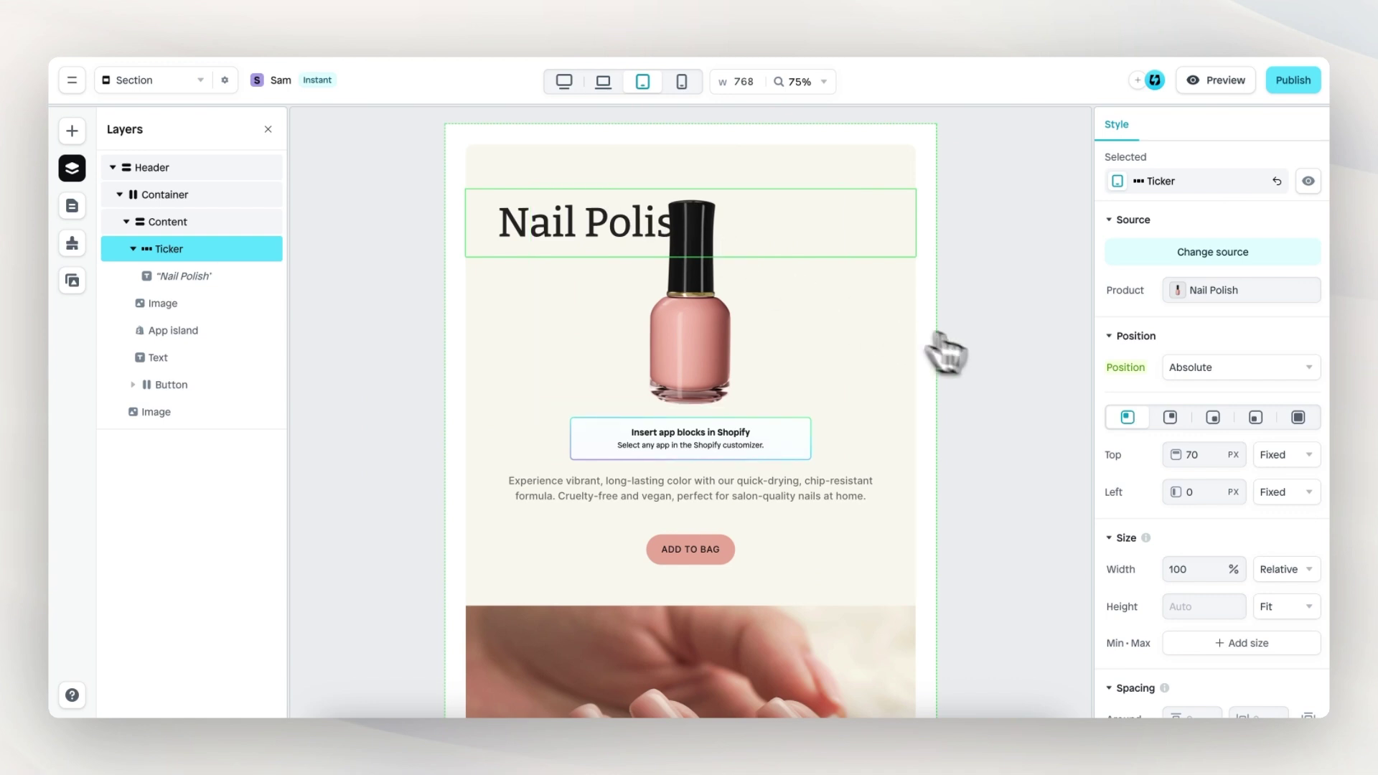
click(1172, 452)
text(120)
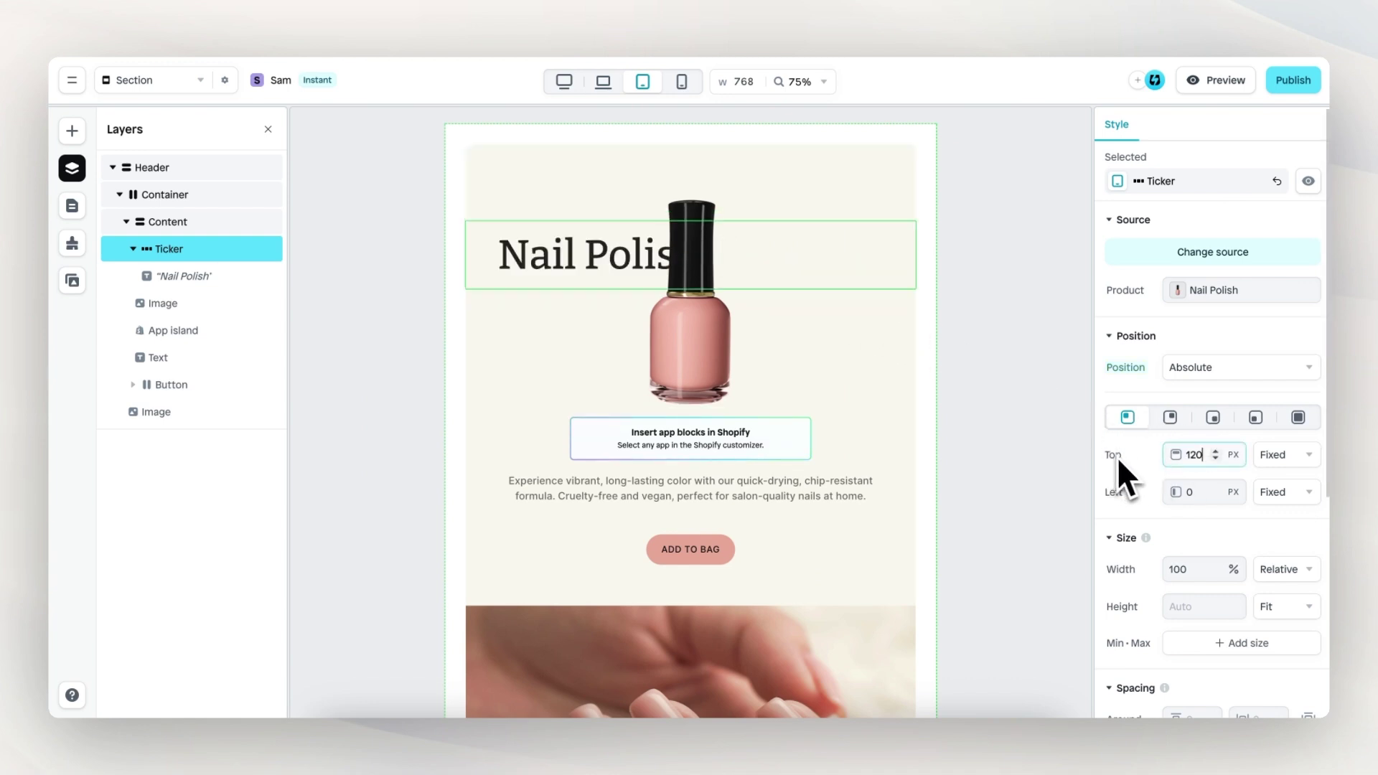
key(shift+Down)
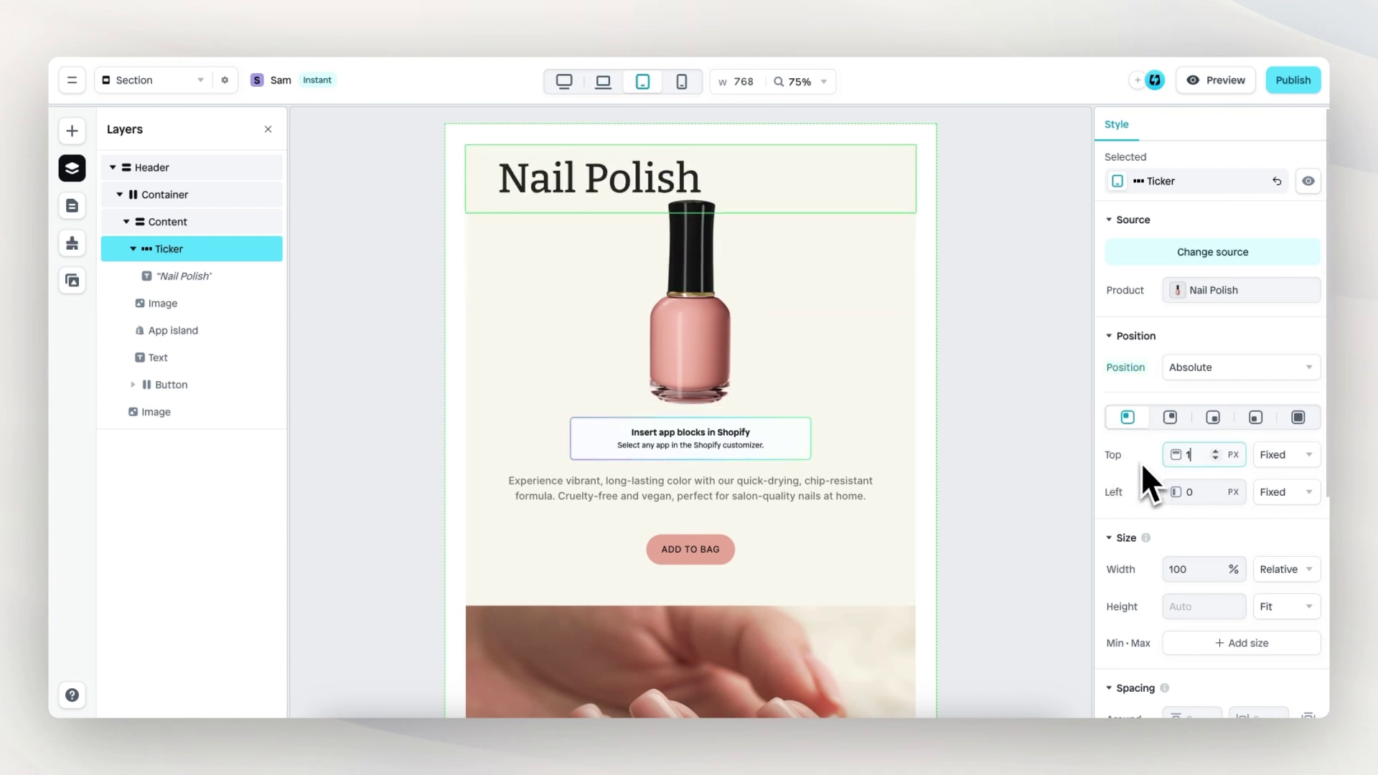
Set the Ticker's top offset to 55 px for the mobile breakpoint (425 wide) and preview the section
click(682, 82)
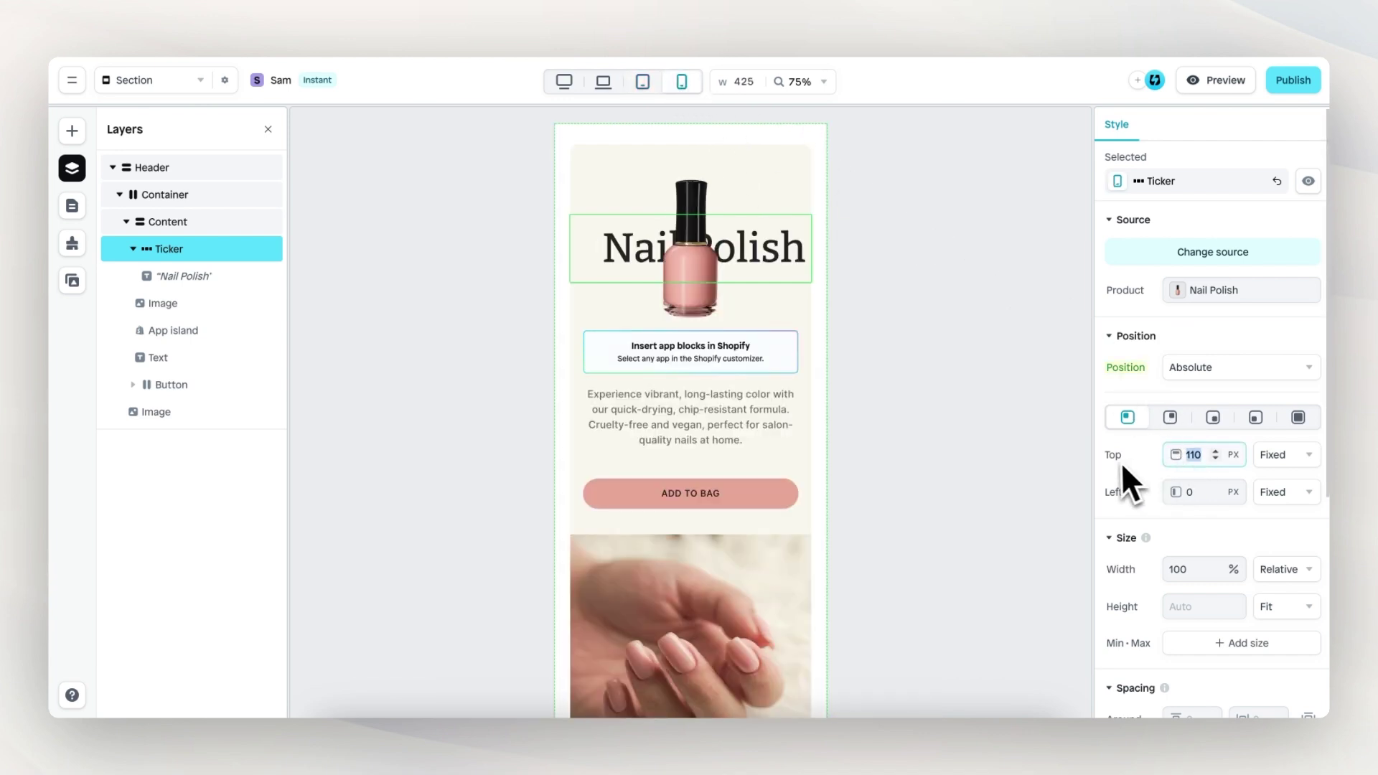
text(55)
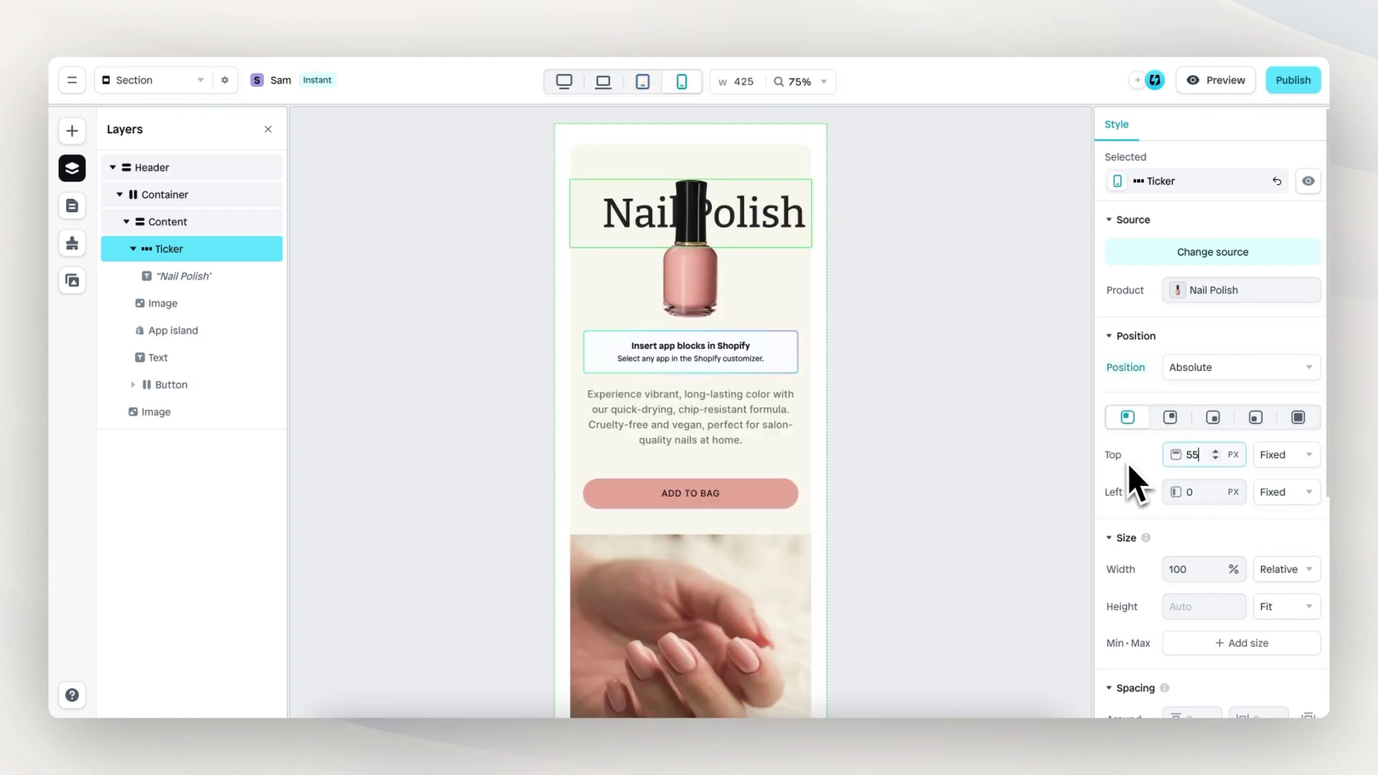
click(1207, 81)
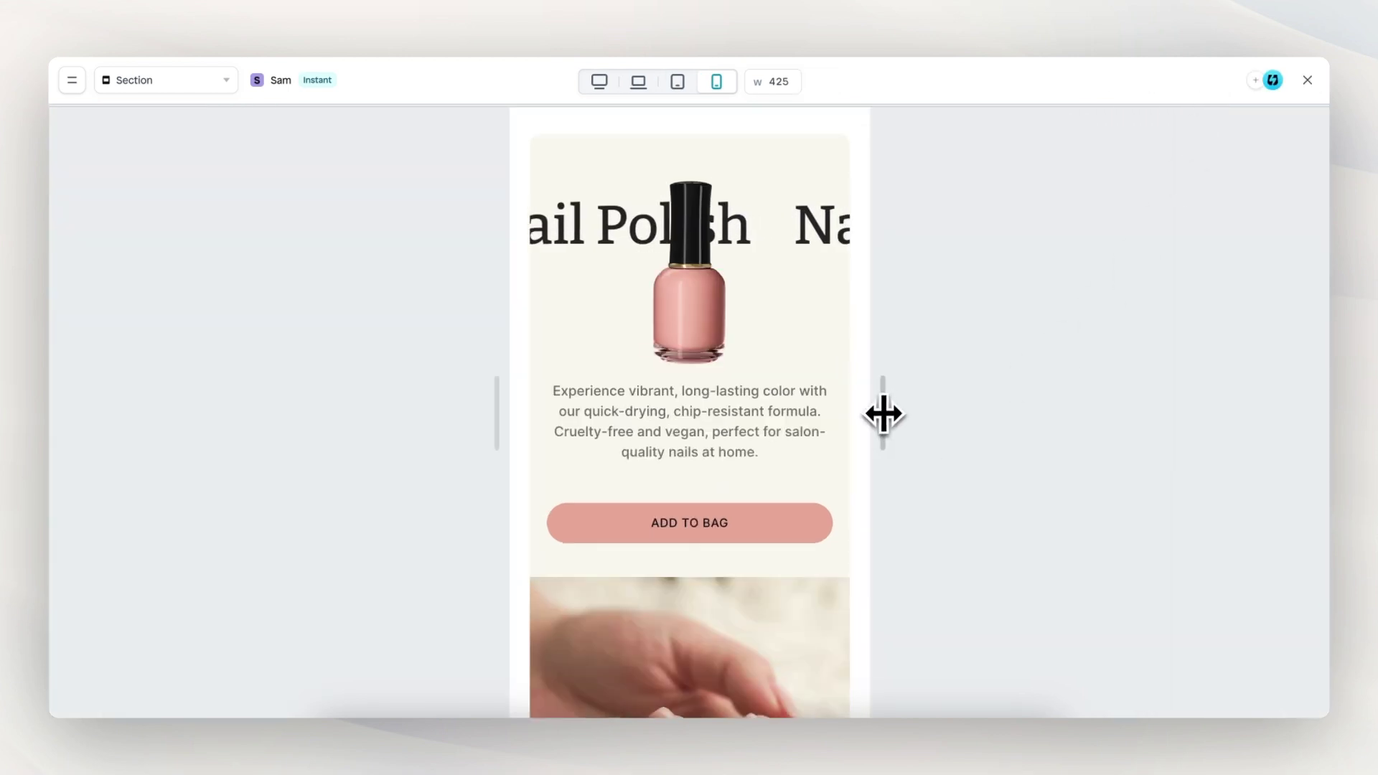
Check the section preview at a width of about 1001 and at the 1200 desktop breakpoint, and return to the editor
drag(883, 414, 1127, 416)
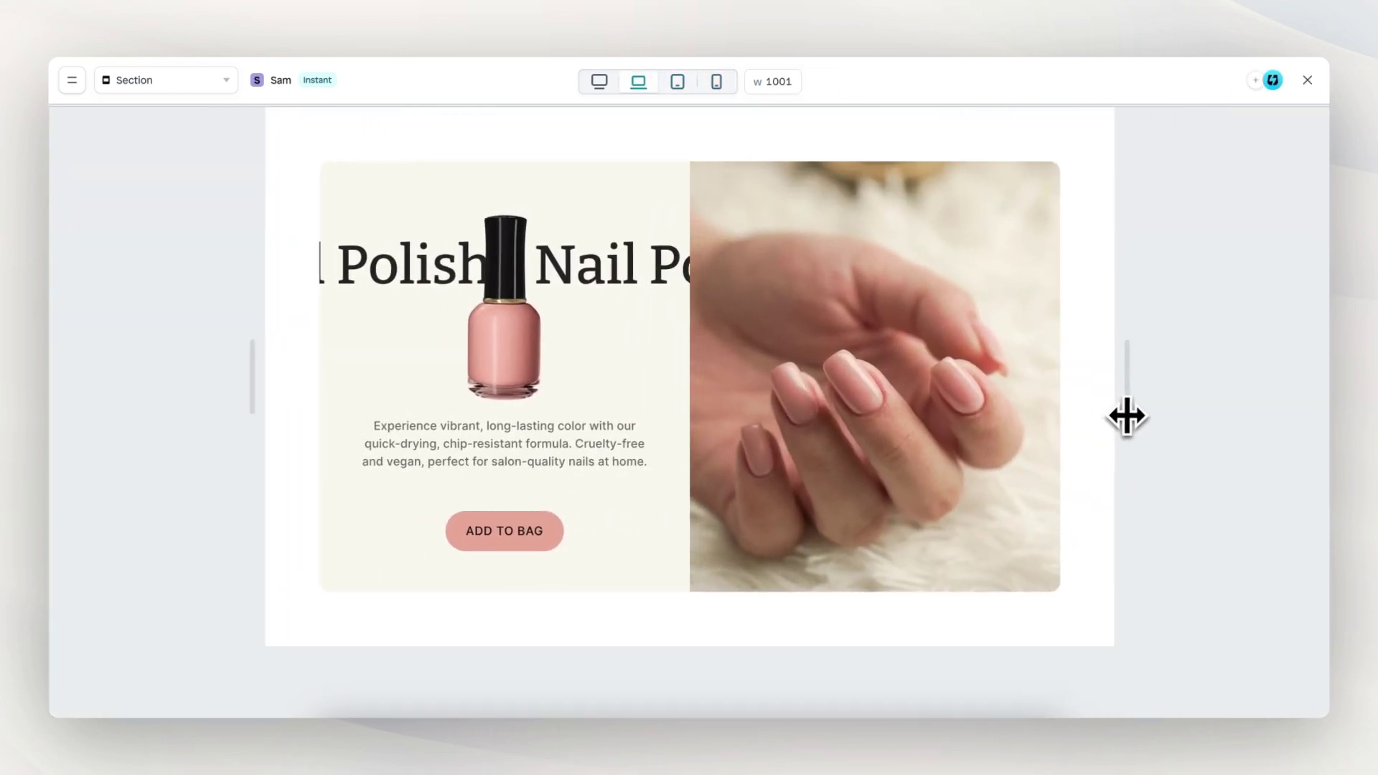
click(600, 81)
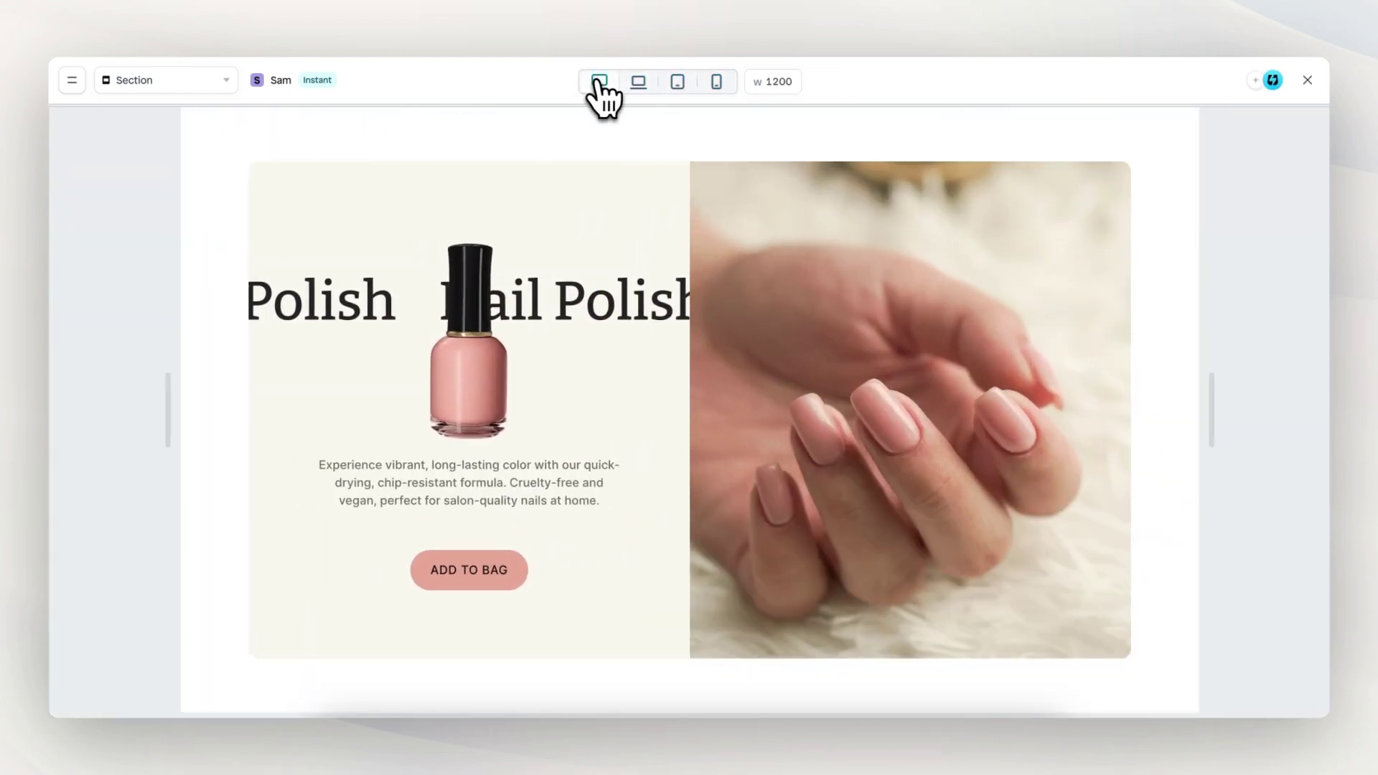
click(1308, 81)
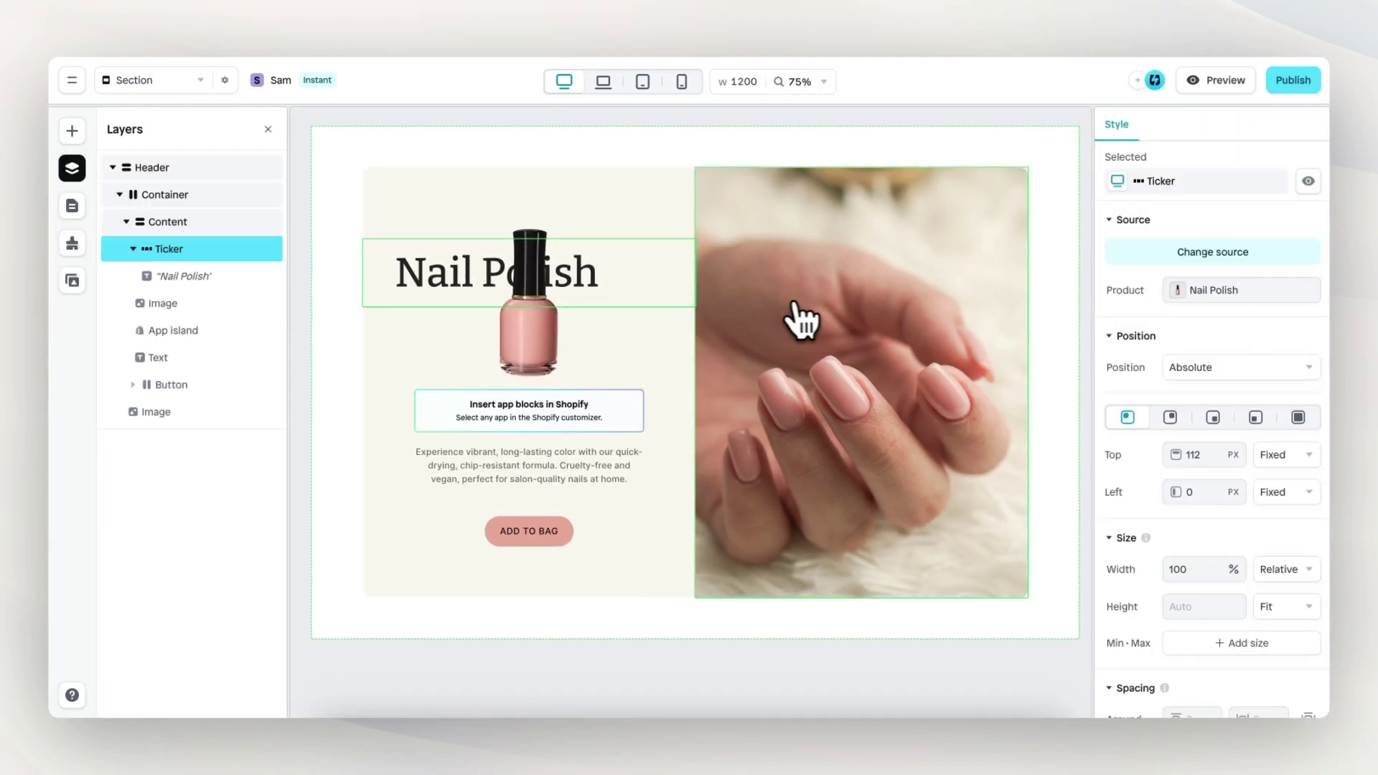
Rename the current section from Section to Tutorial in its section settings
click(74, 206)
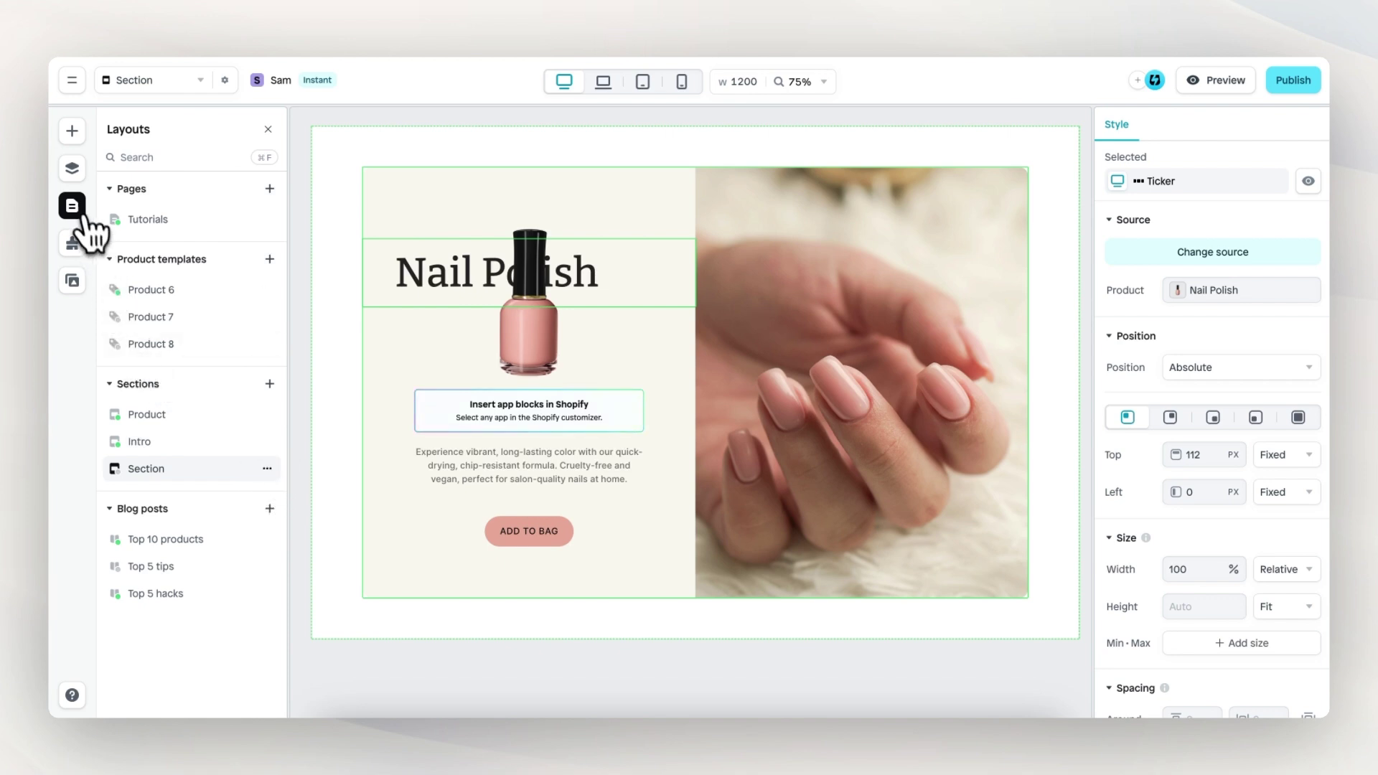
click(267, 471)
click(267, 473)
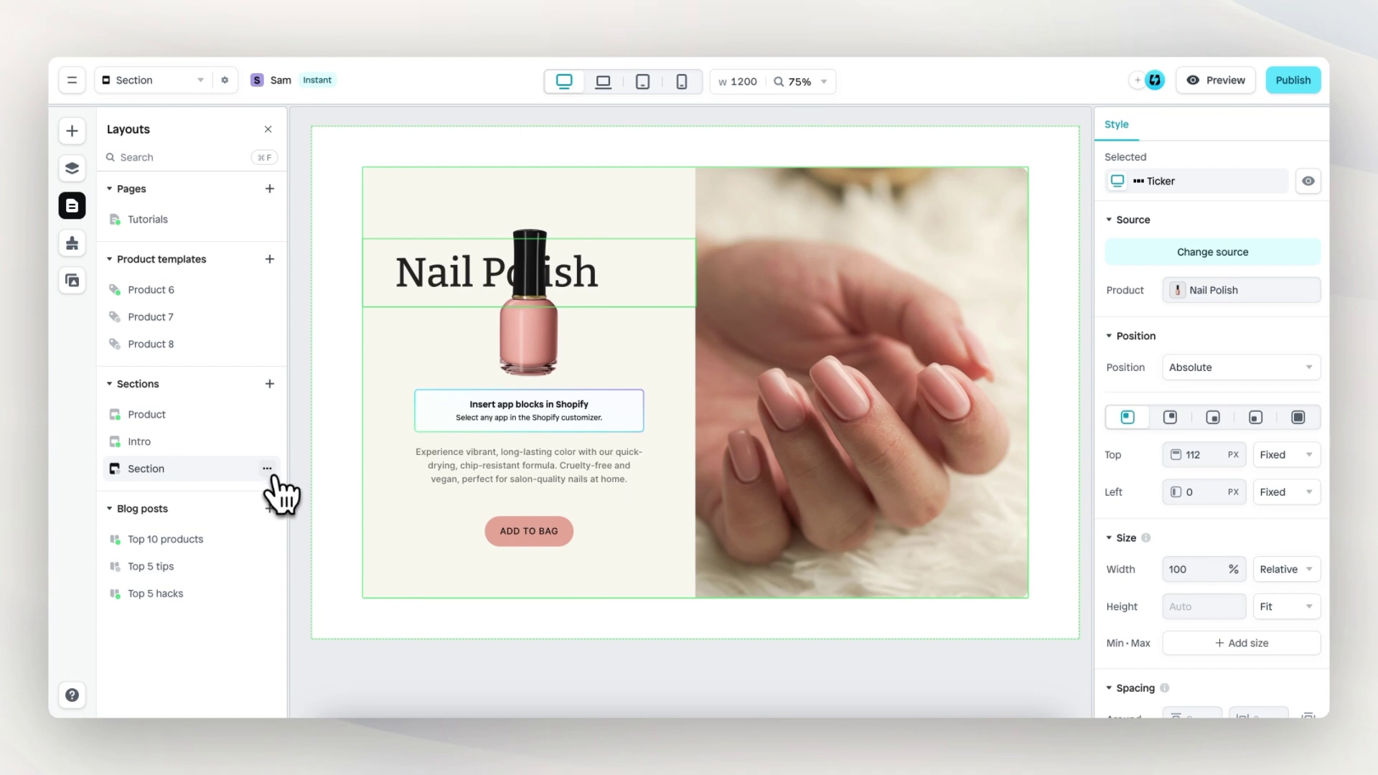
click(267, 471)
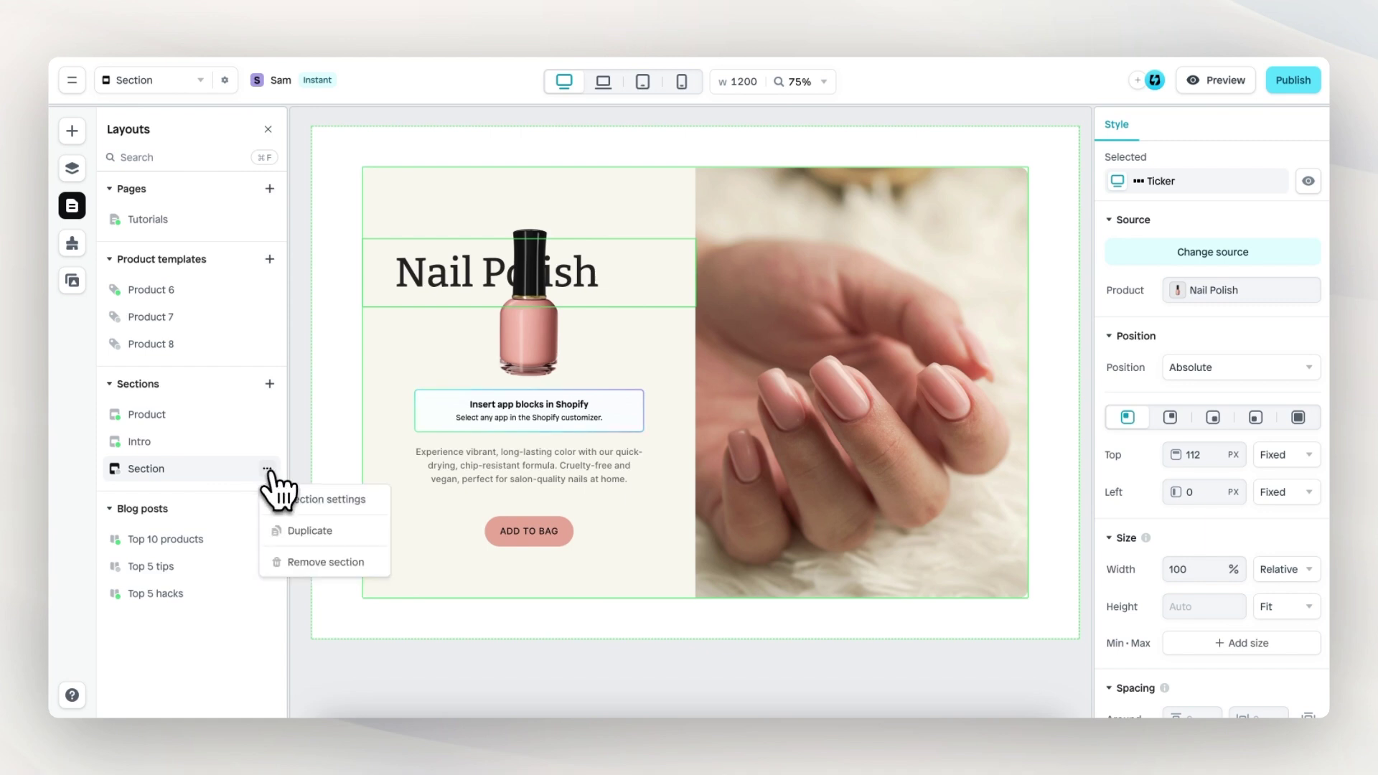
click(329, 501)
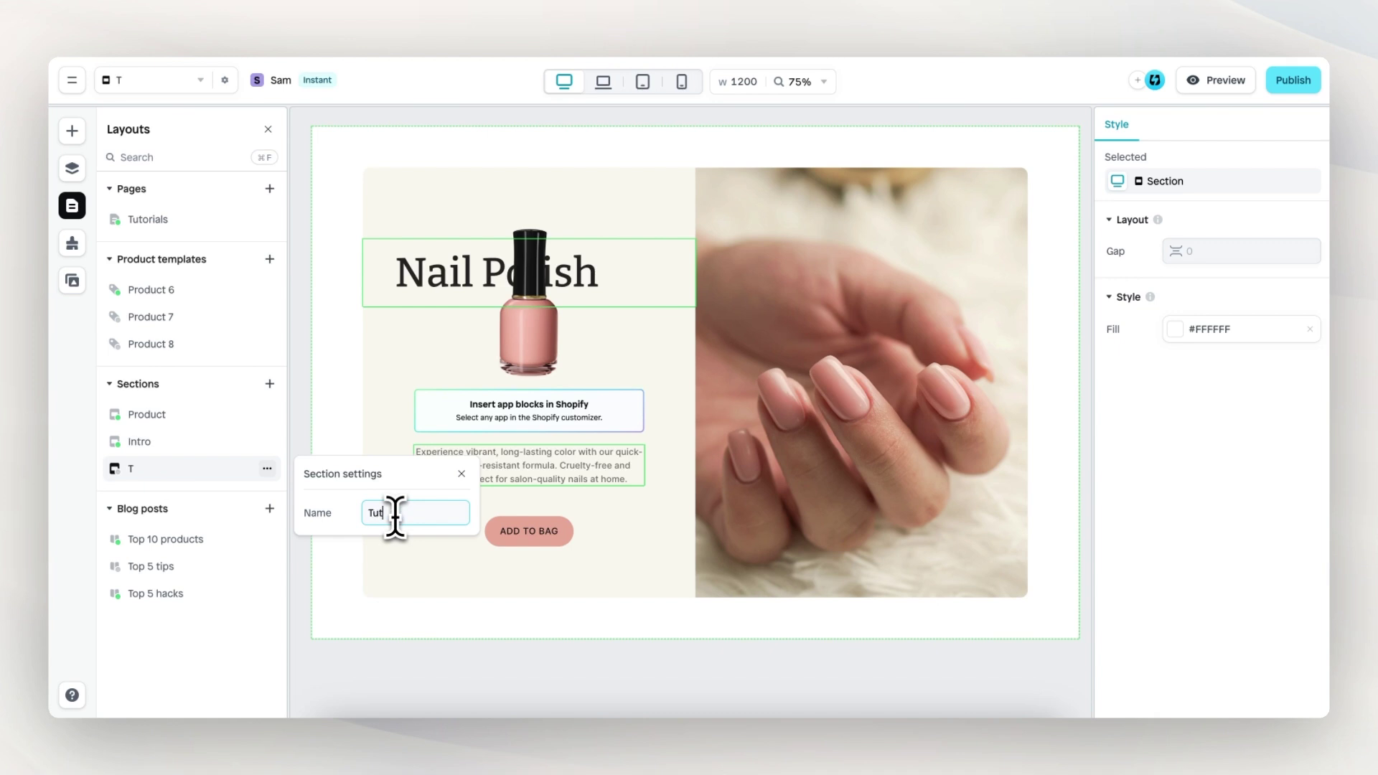
click(461, 475)
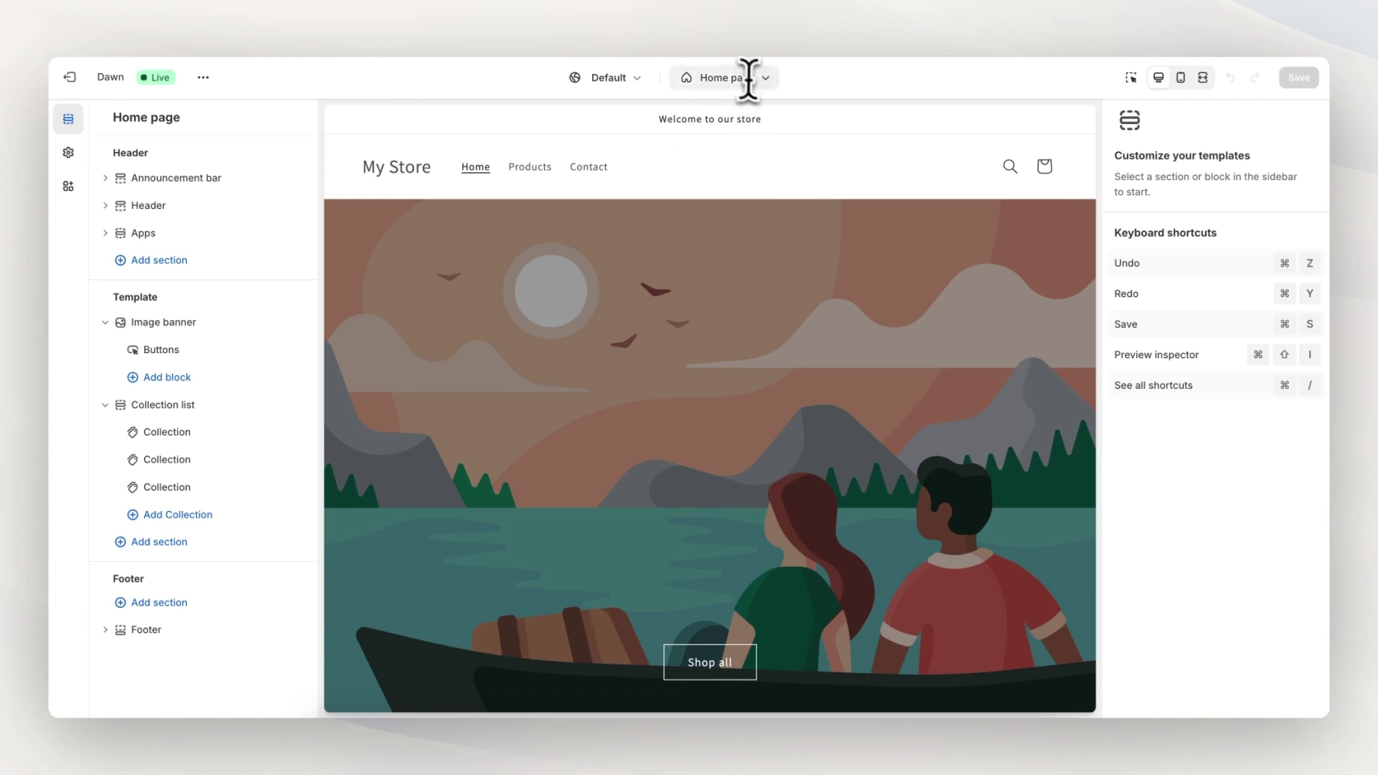
In the Shopify theme editor, add the Tutorial section to the Home page template below the Collection list
scroll(730, 287, down, 15)
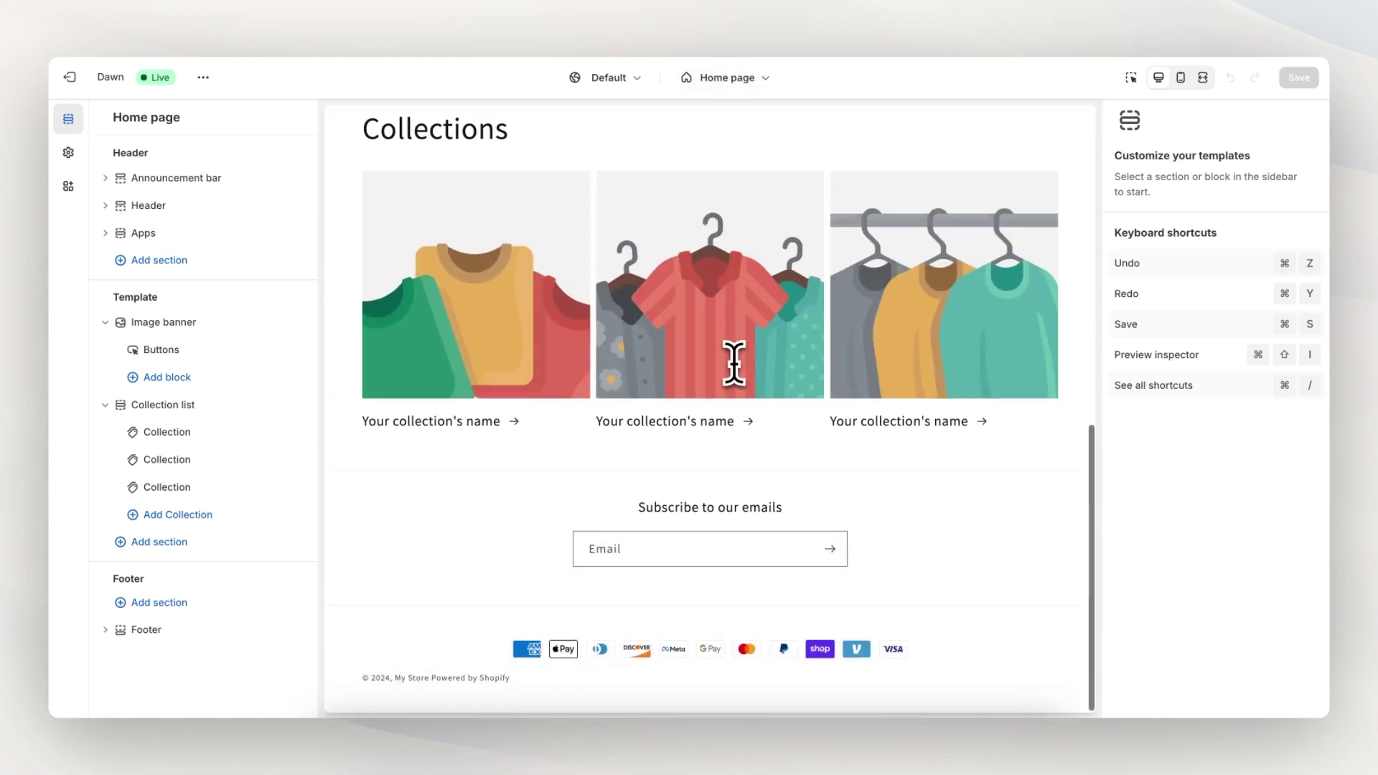
click(159, 542)
text(tuto)
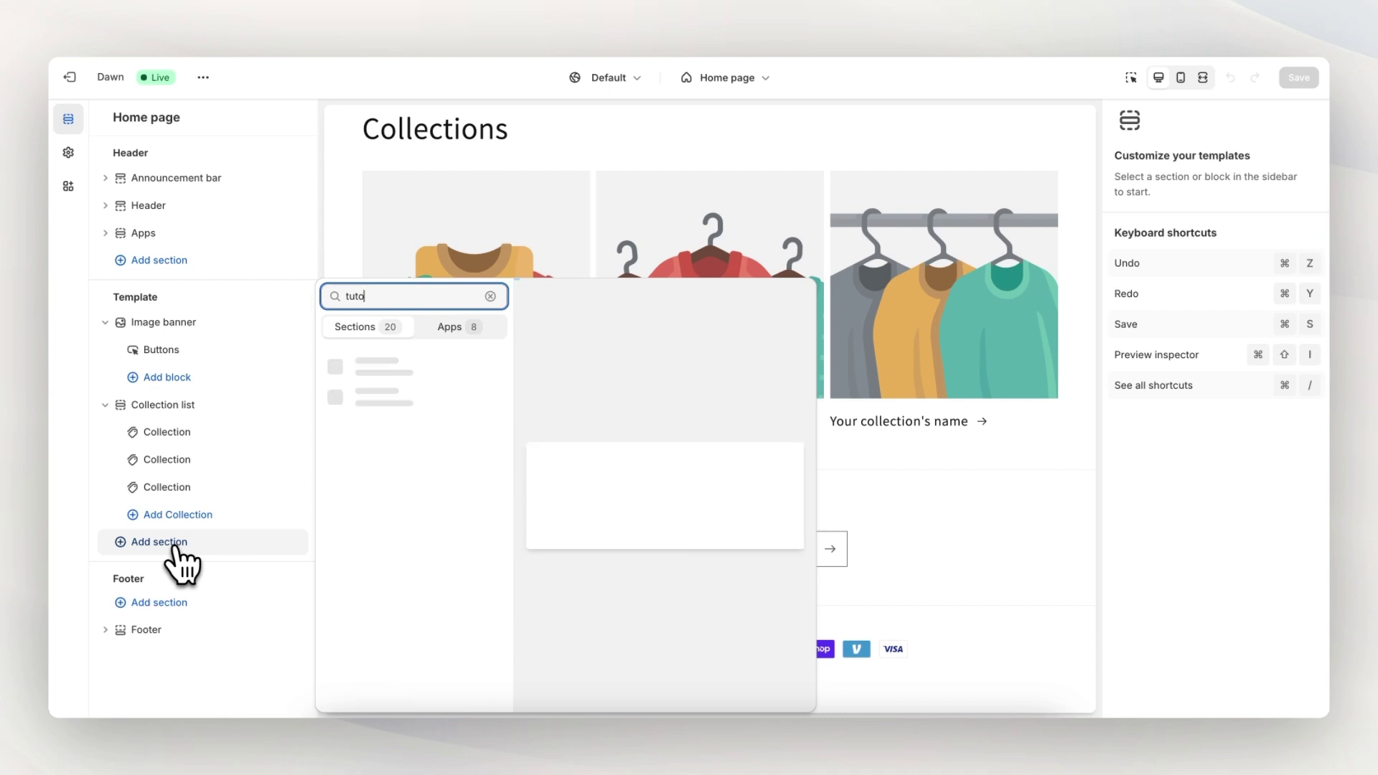
click(386, 363)
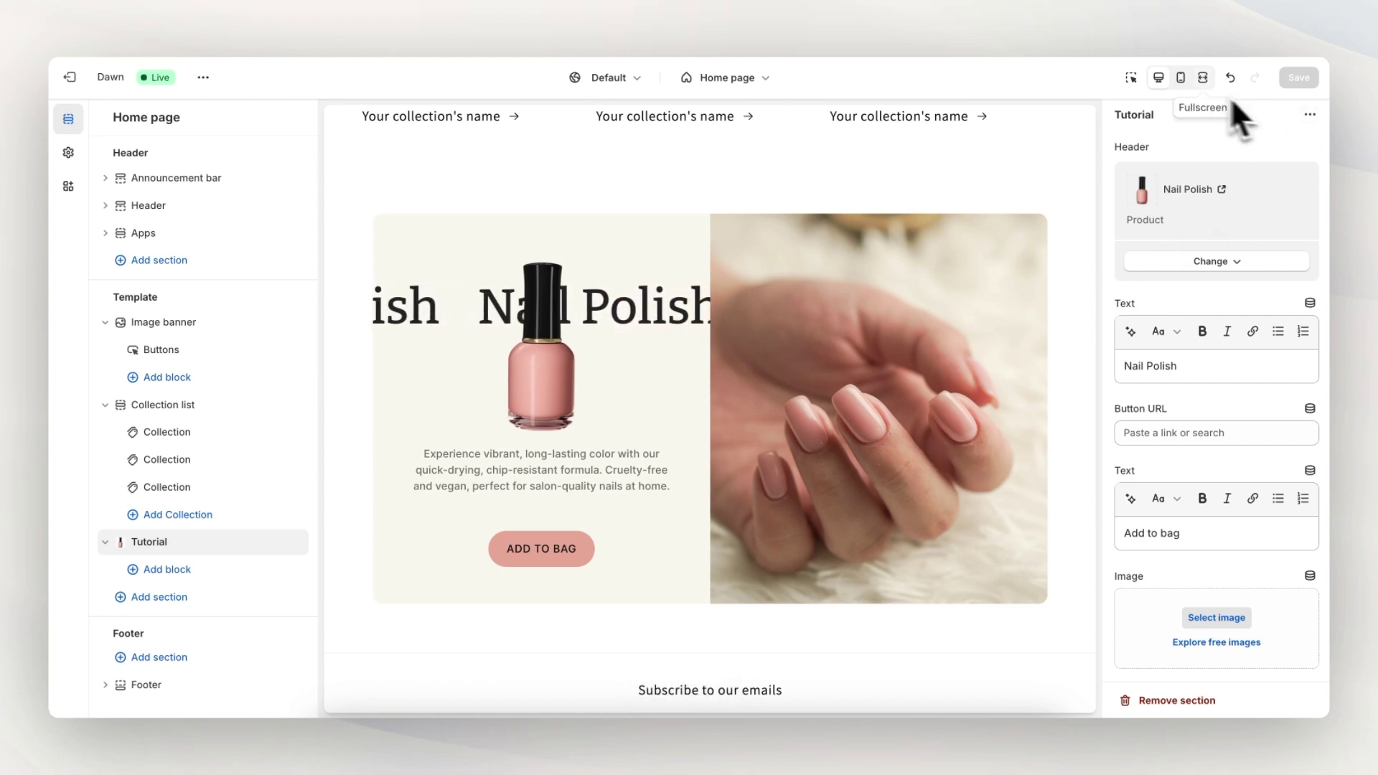
Examine the Tutorial section in the mobile and desktop previews and review its editable settings down to the section padding
click(1182, 79)
scroll(760, 432, down, 10)
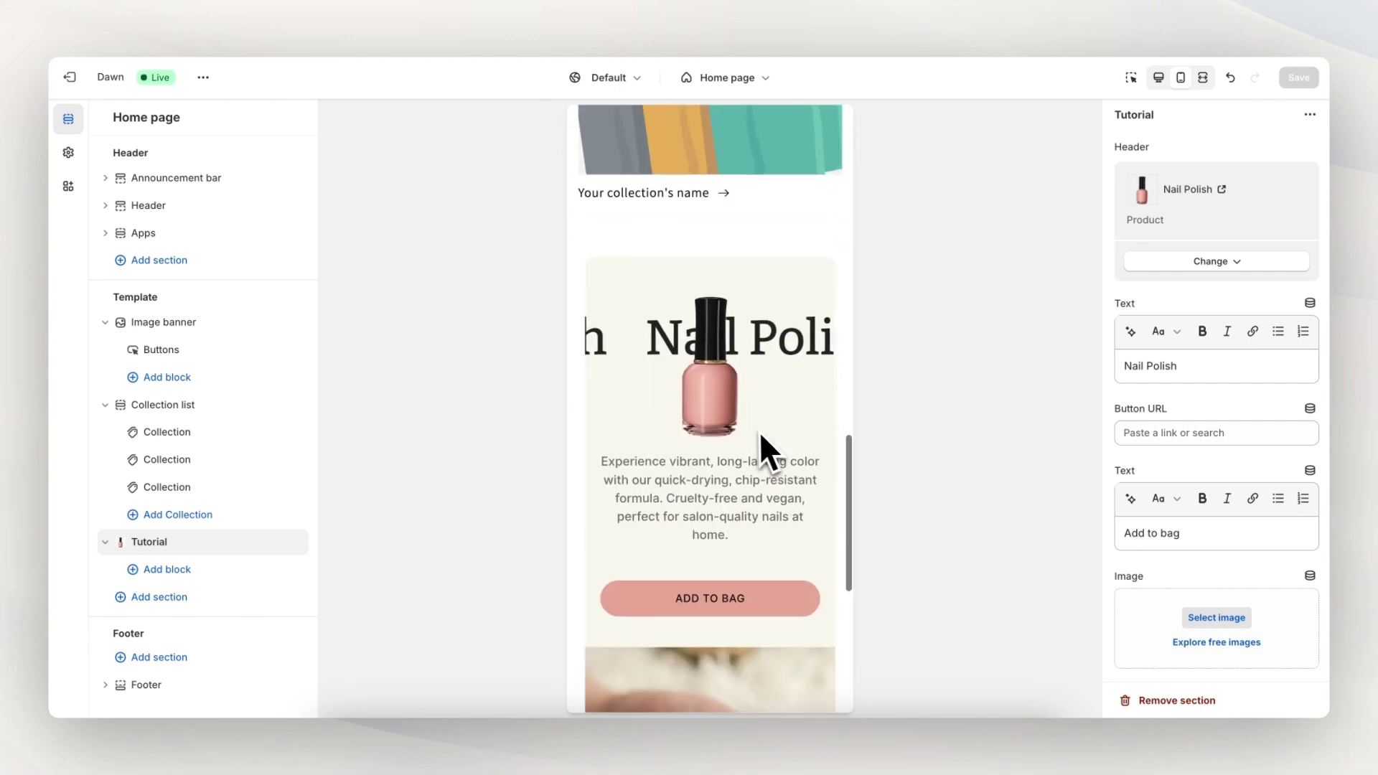
scroll(760, 432, down, 5)
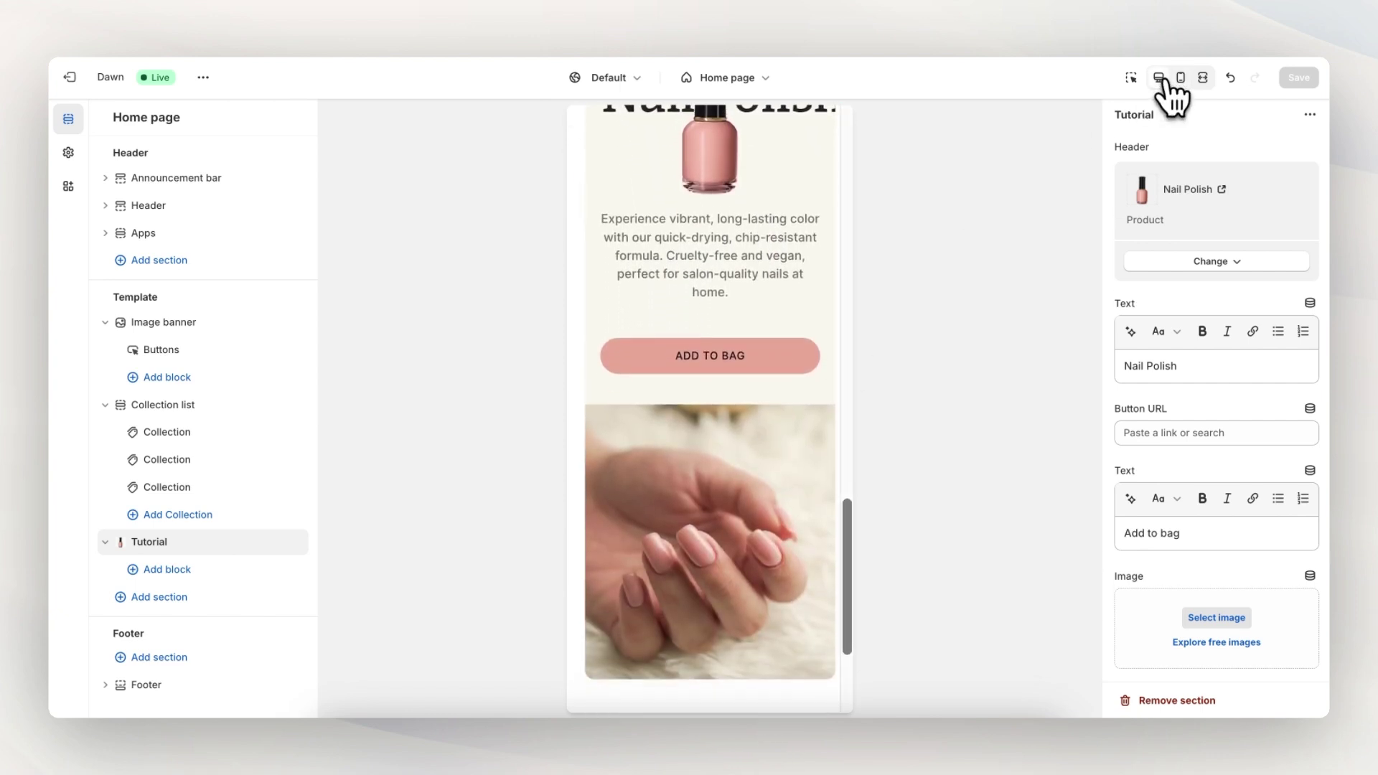
click(1160, 79)
scroll(763, 421, up, 3)
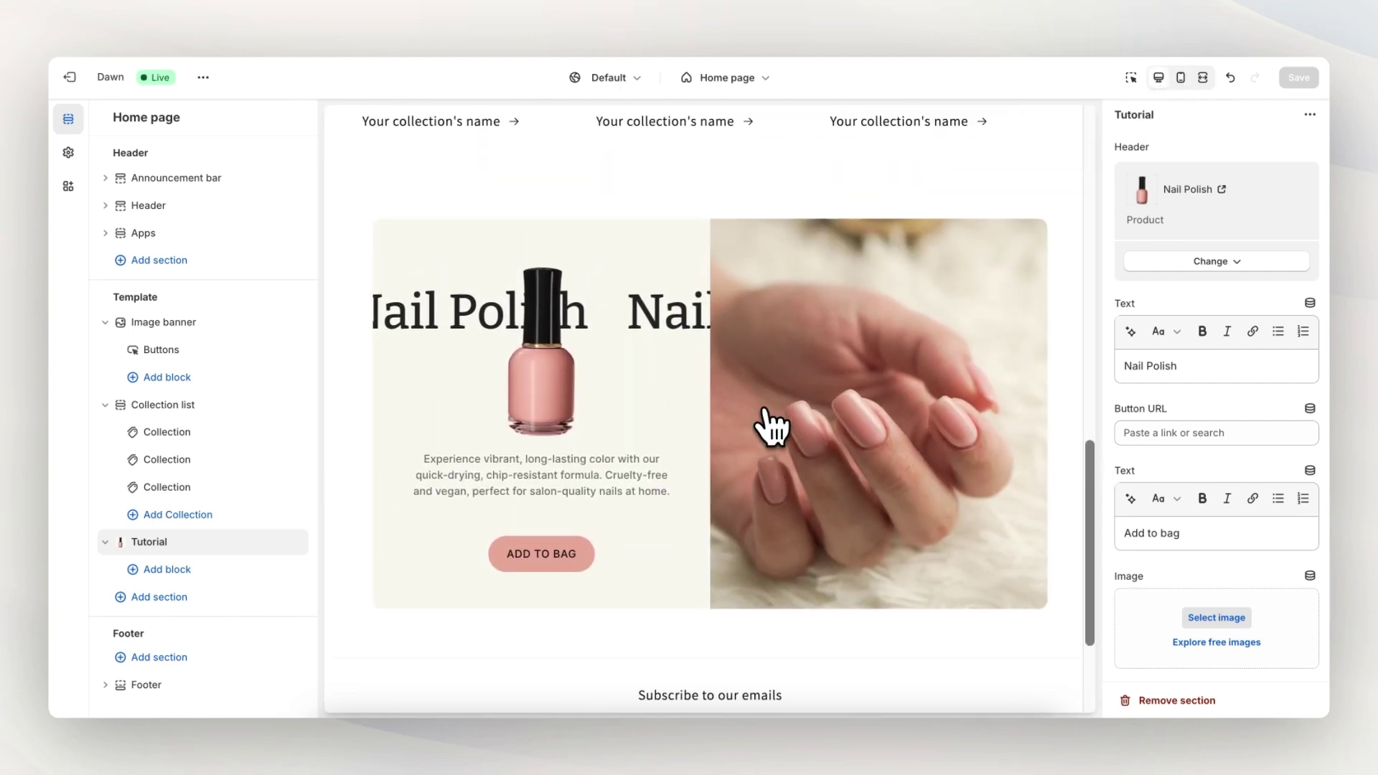
scroll(711, 410, down, 1)
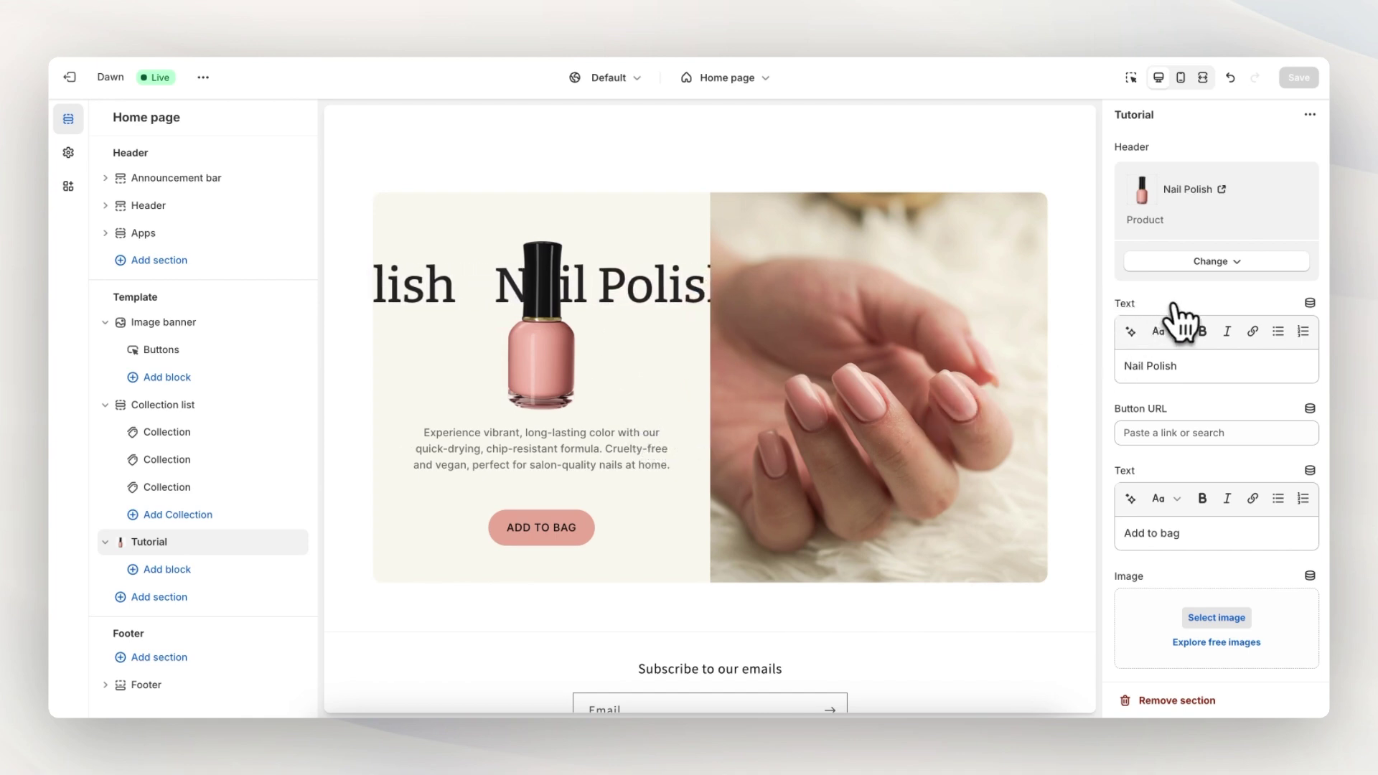
scroll(1212, 284, down, 2)
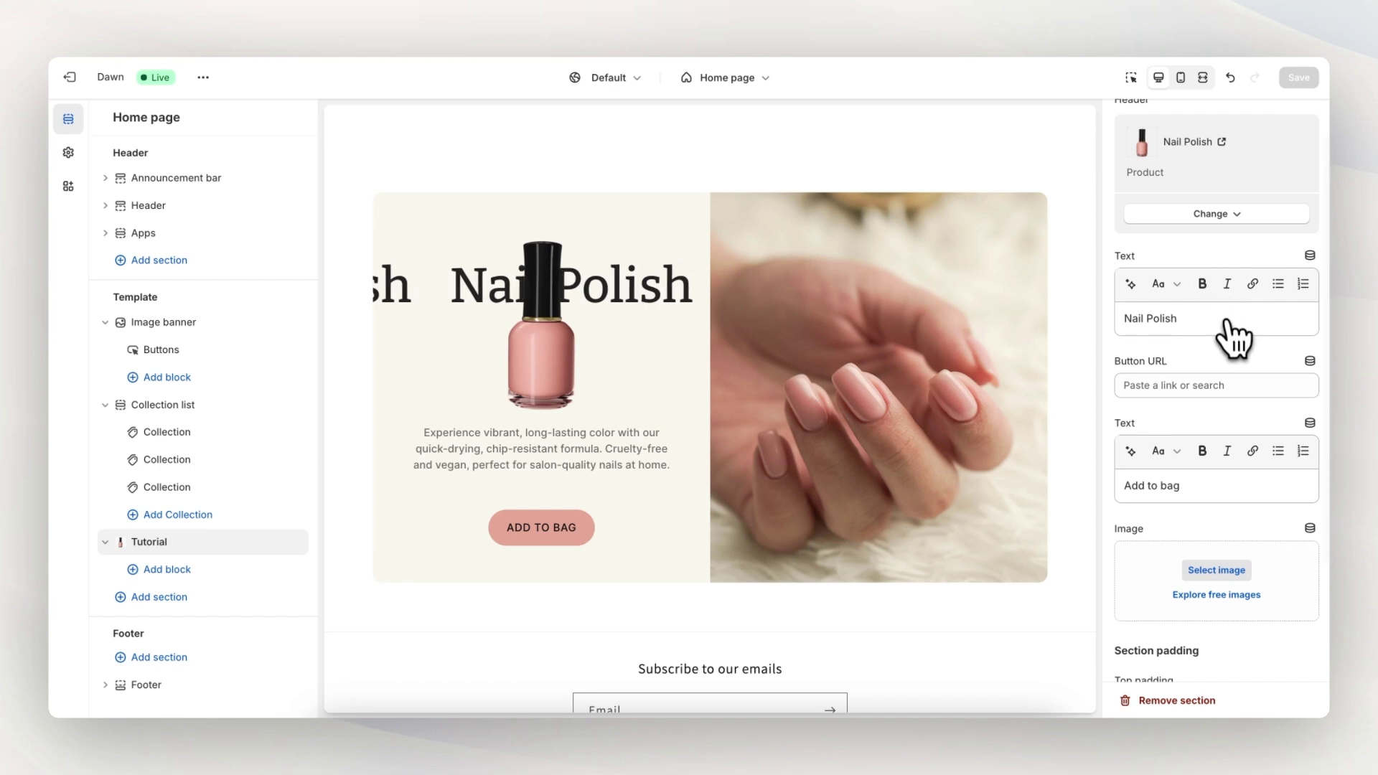
scroll(1210, 362, down, 4)
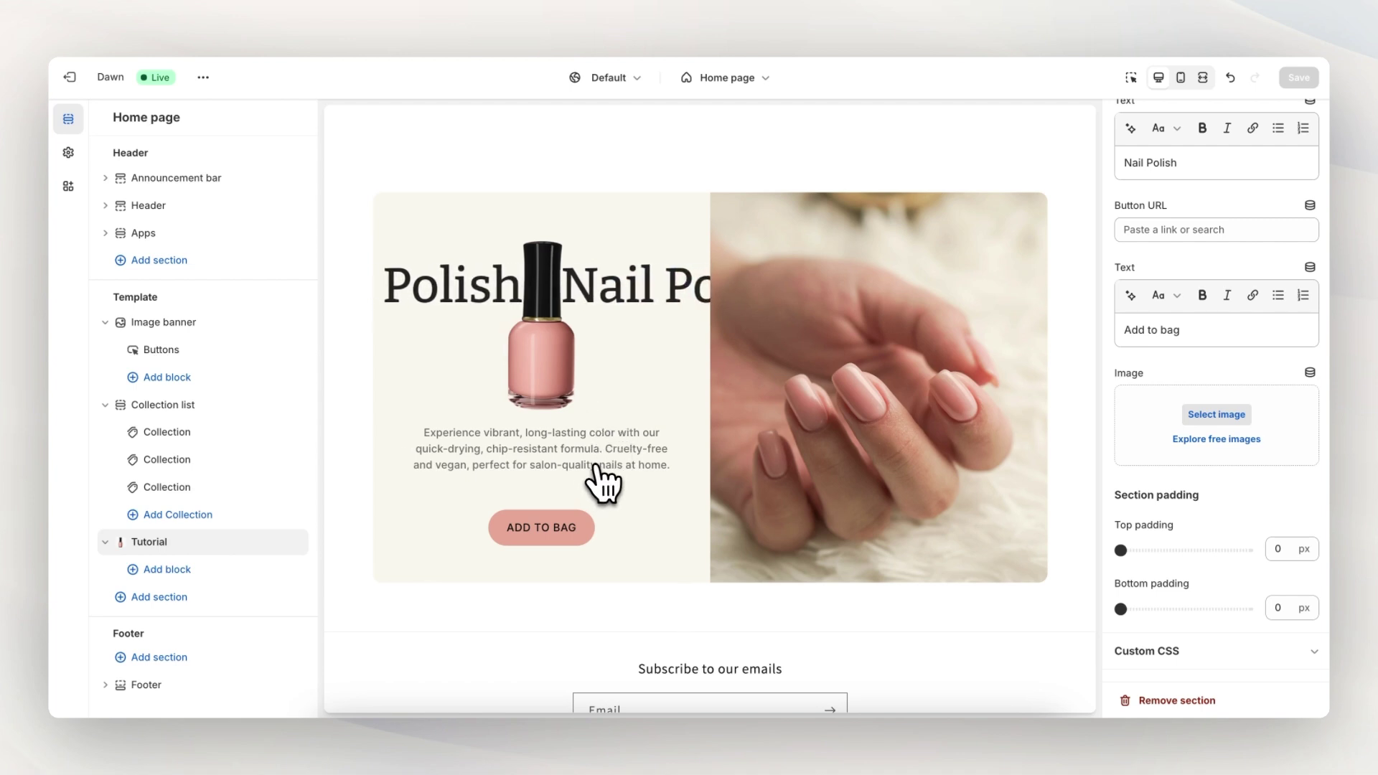
Add the Judge.me Reviews Star Ratings app block to the Tutorial section
click(179, 575)
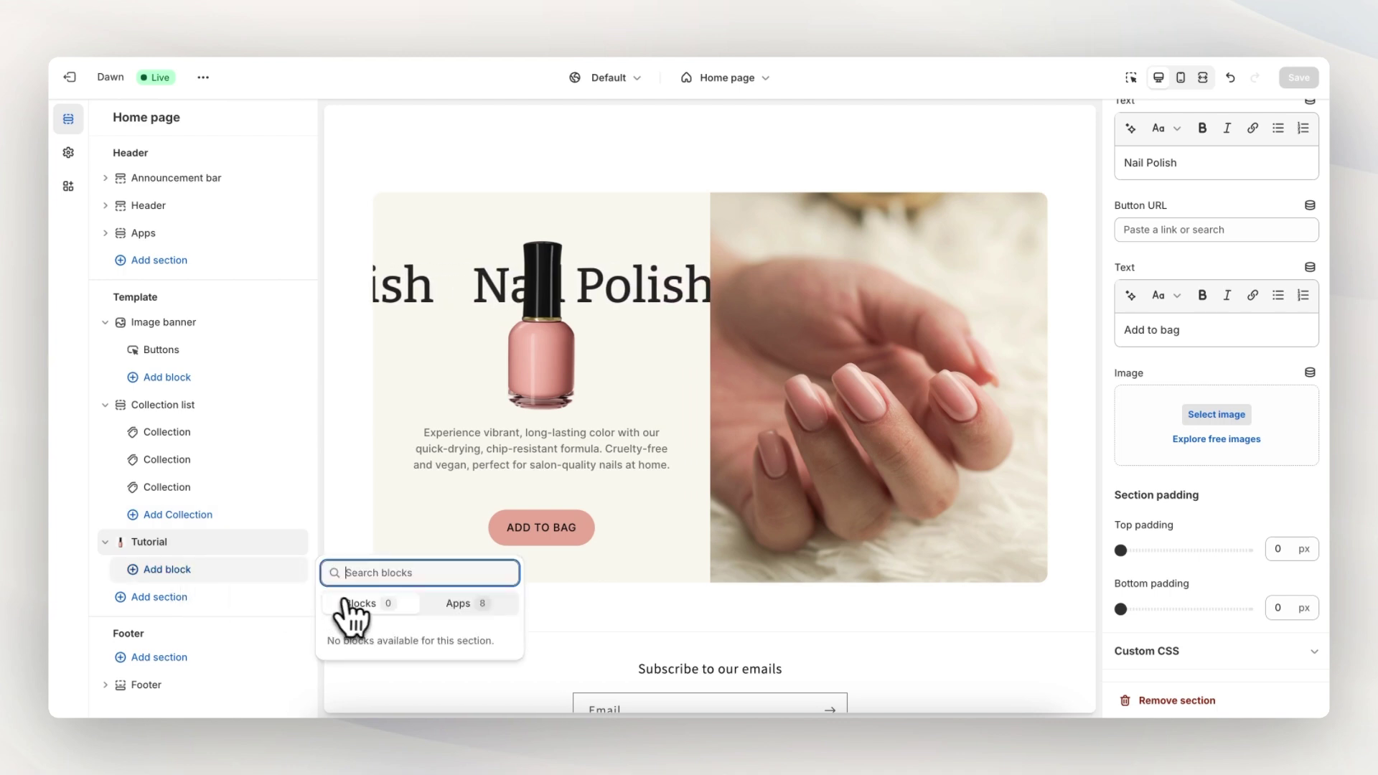
click(459, 605)
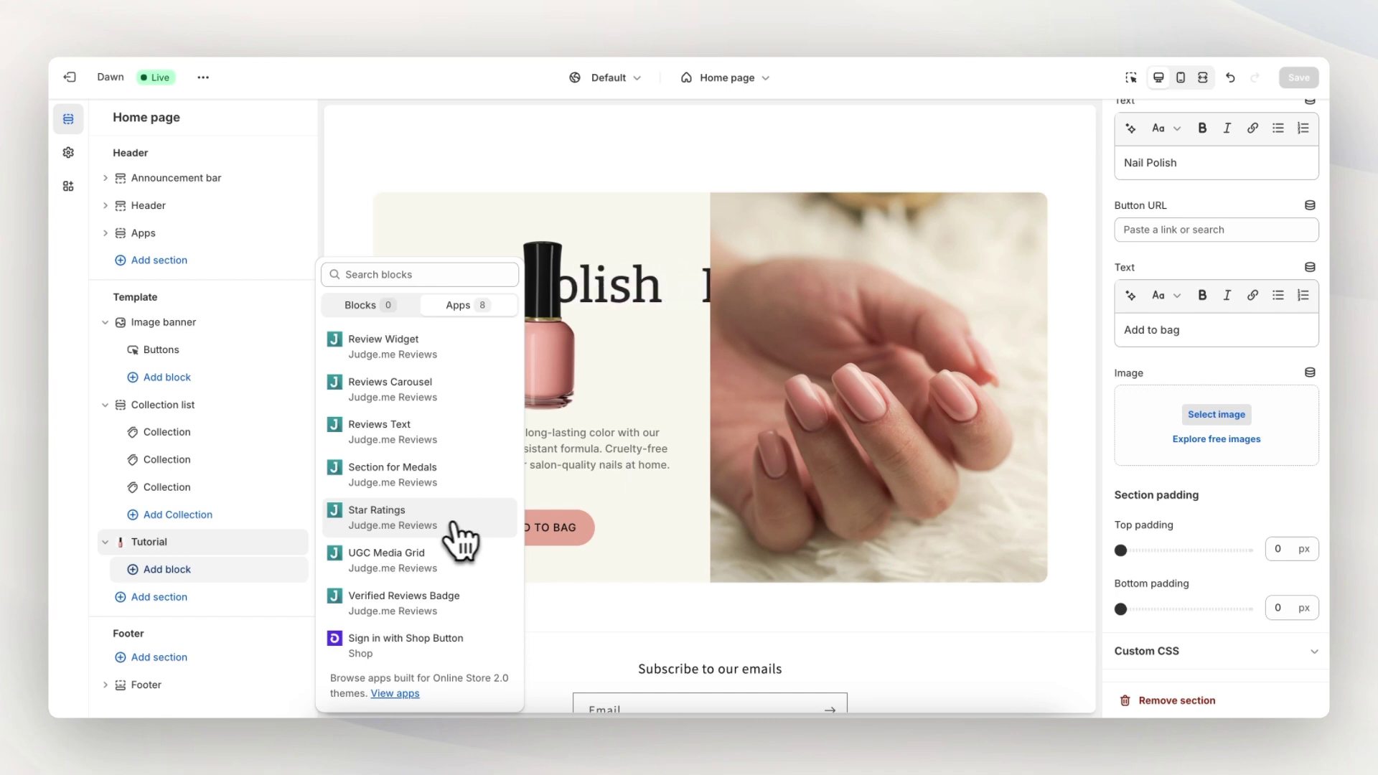
click(412, 527)
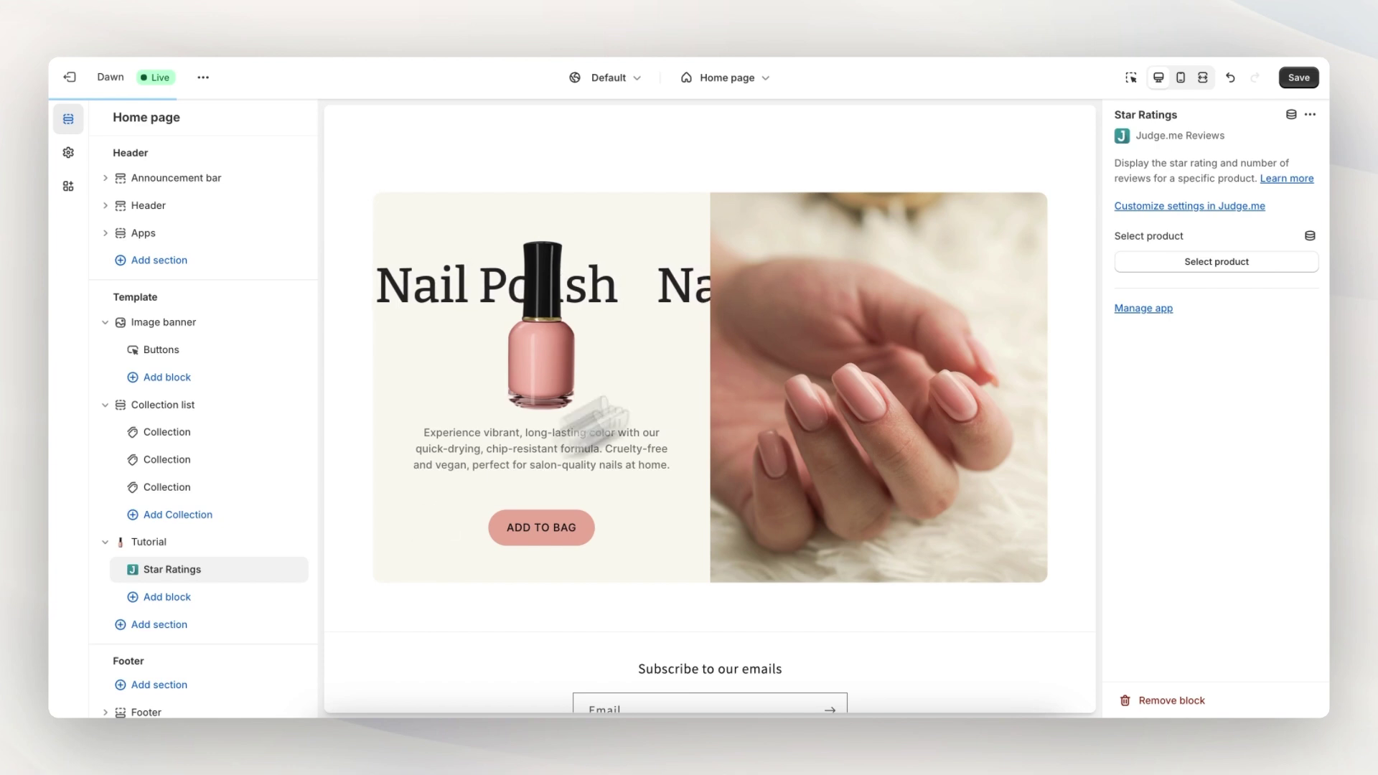
Assign the Nail Polish product to the Star Ratings block
click(1230, 261)
scroll(1232, 428, down, 3)
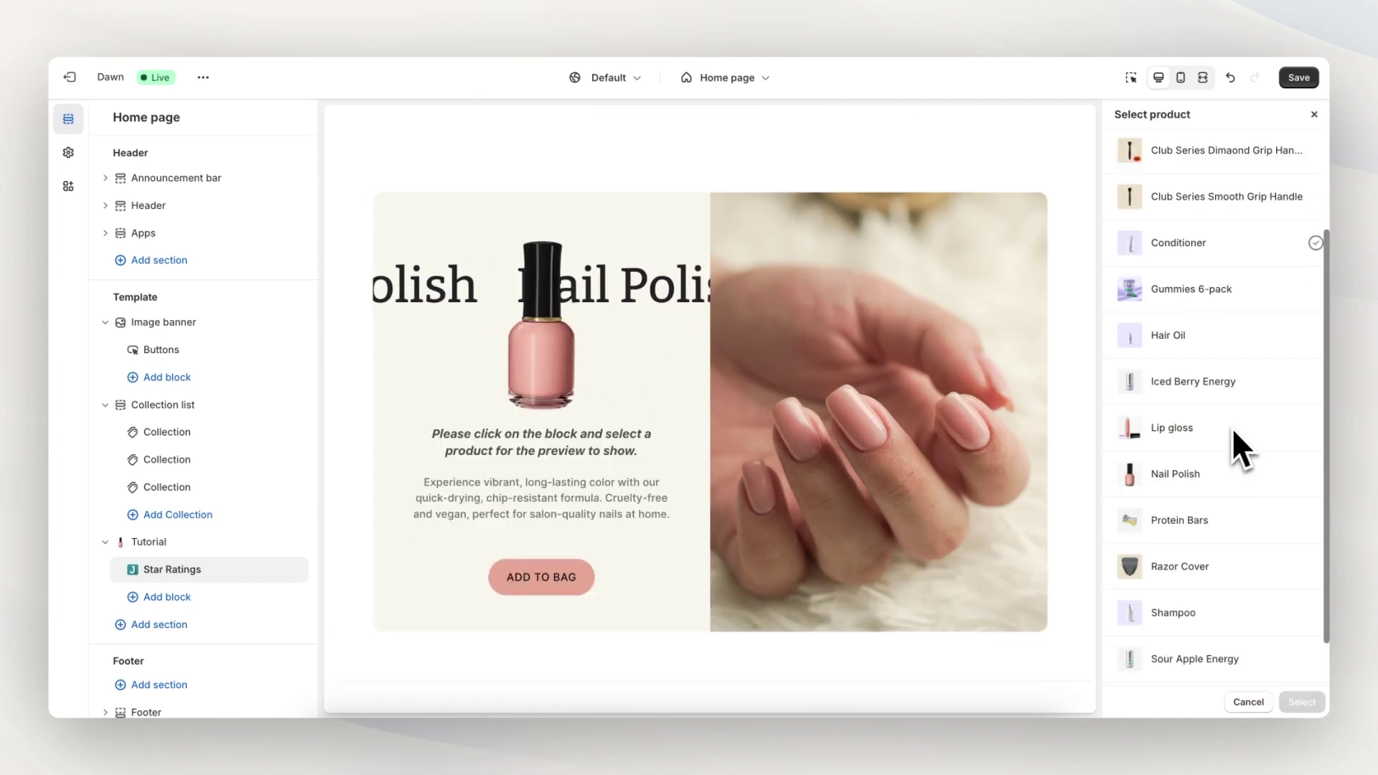
click(1219, 477)
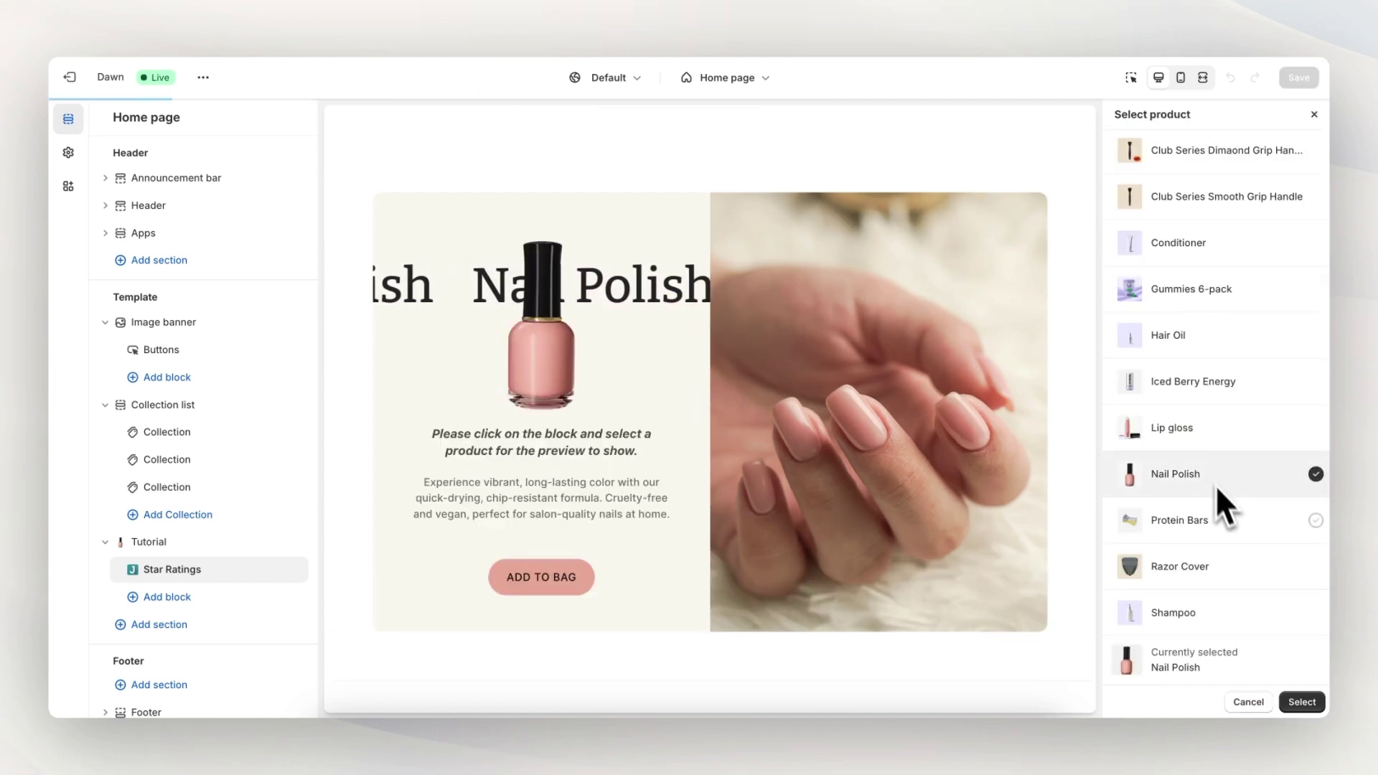
click(1315, 706)
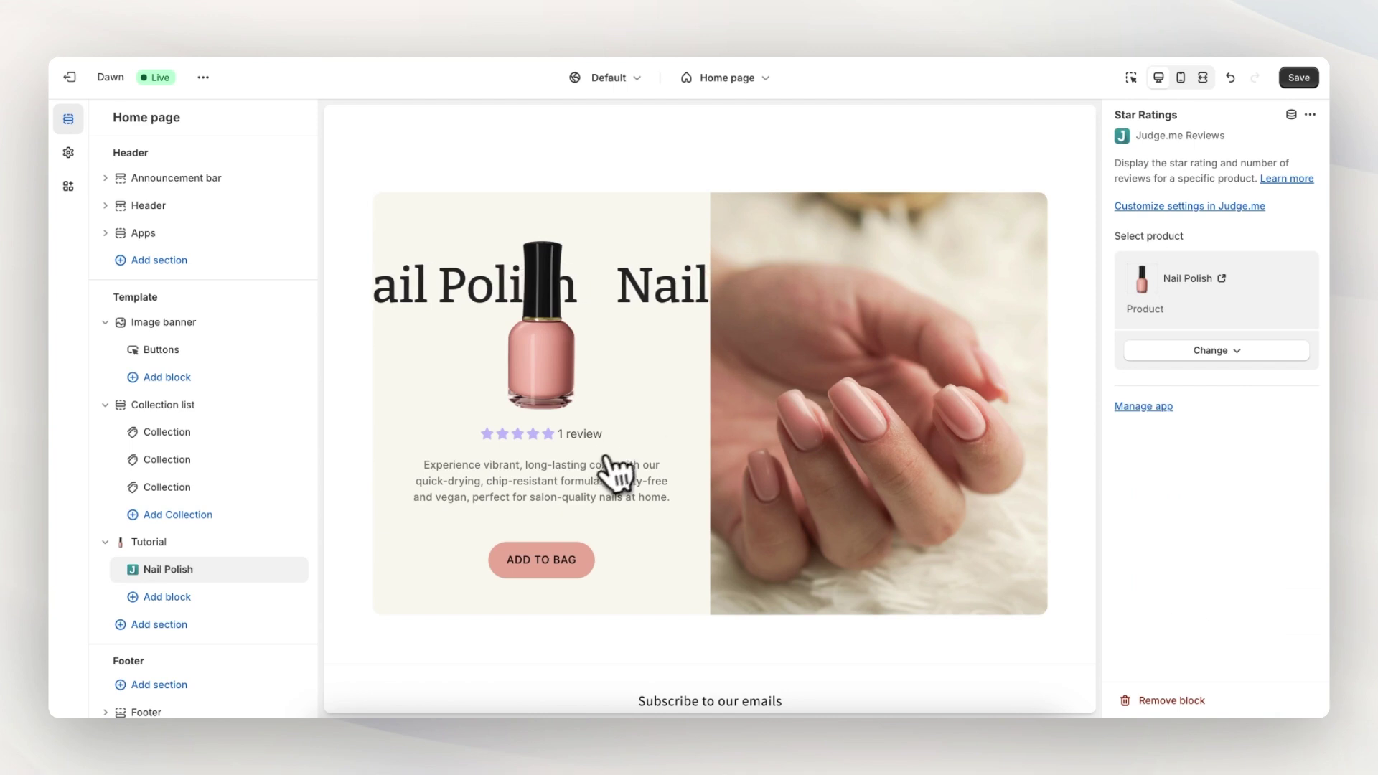
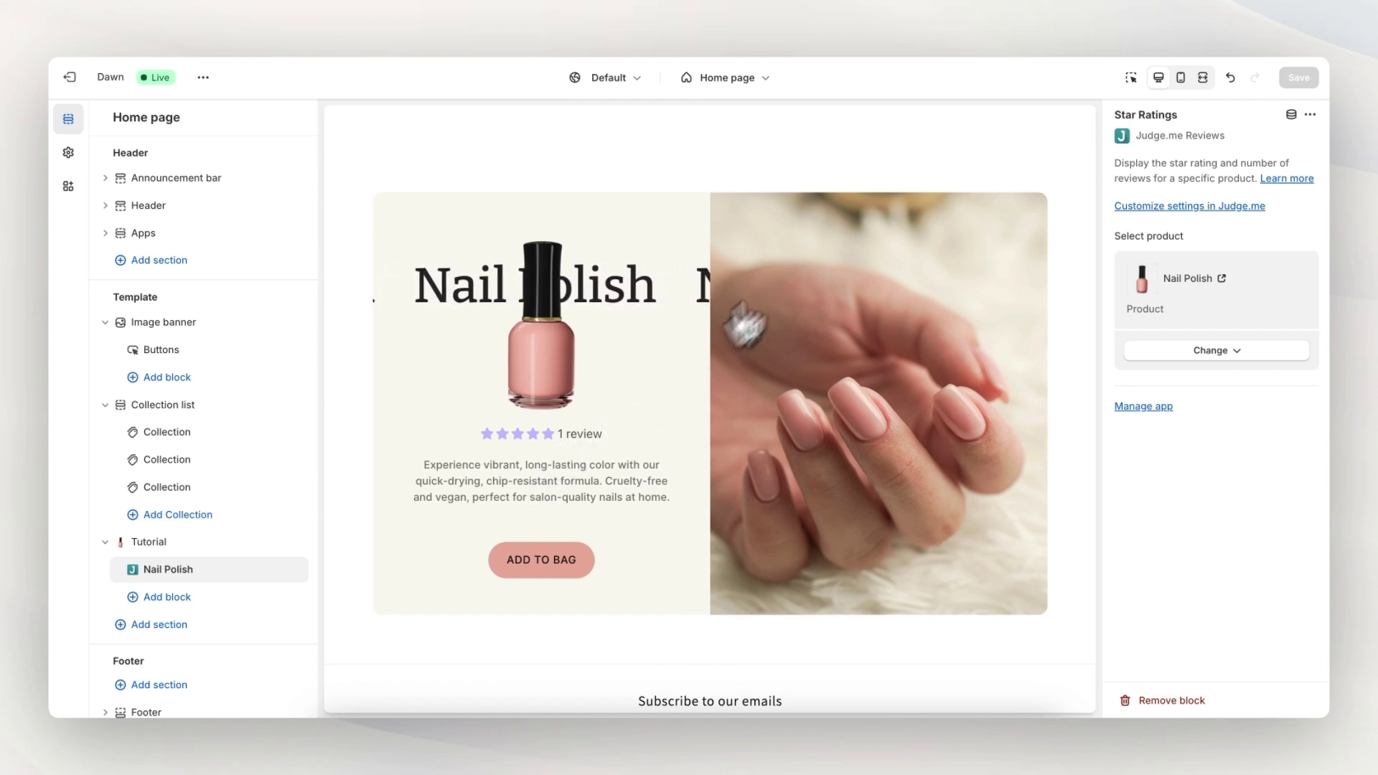
Switch the theme editor from the Home page to the Default page template under Pages
scroll(807, 252, up, 10)
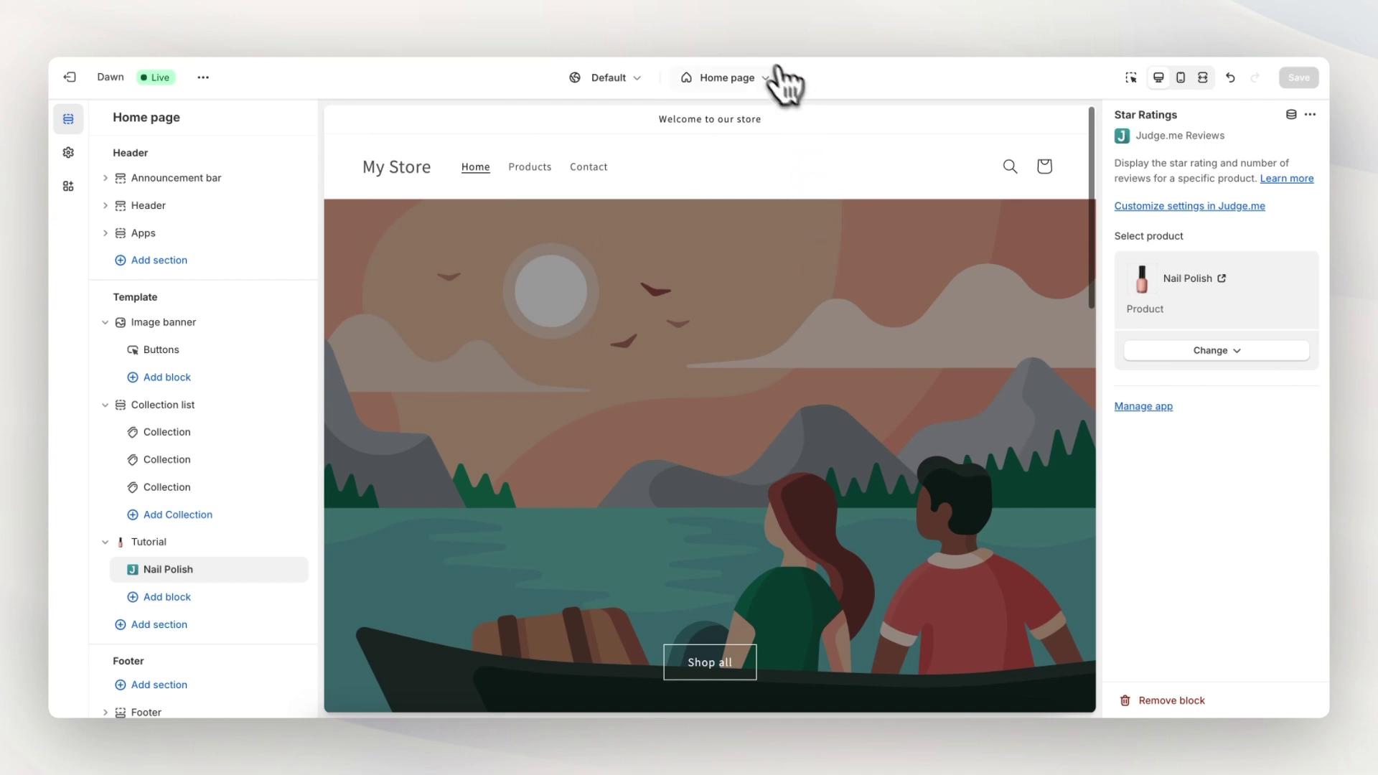
click(750, 81)
click(736, 372)
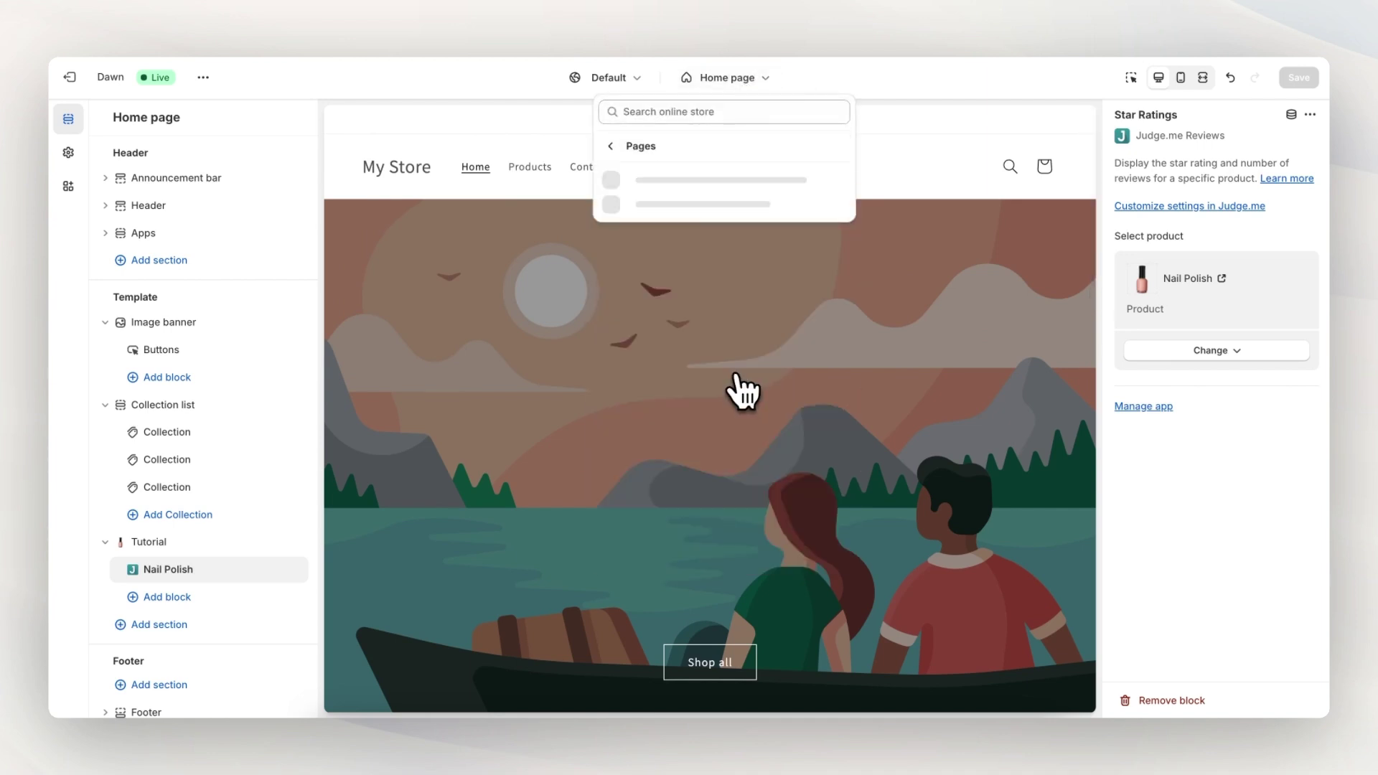
click(735, 190)
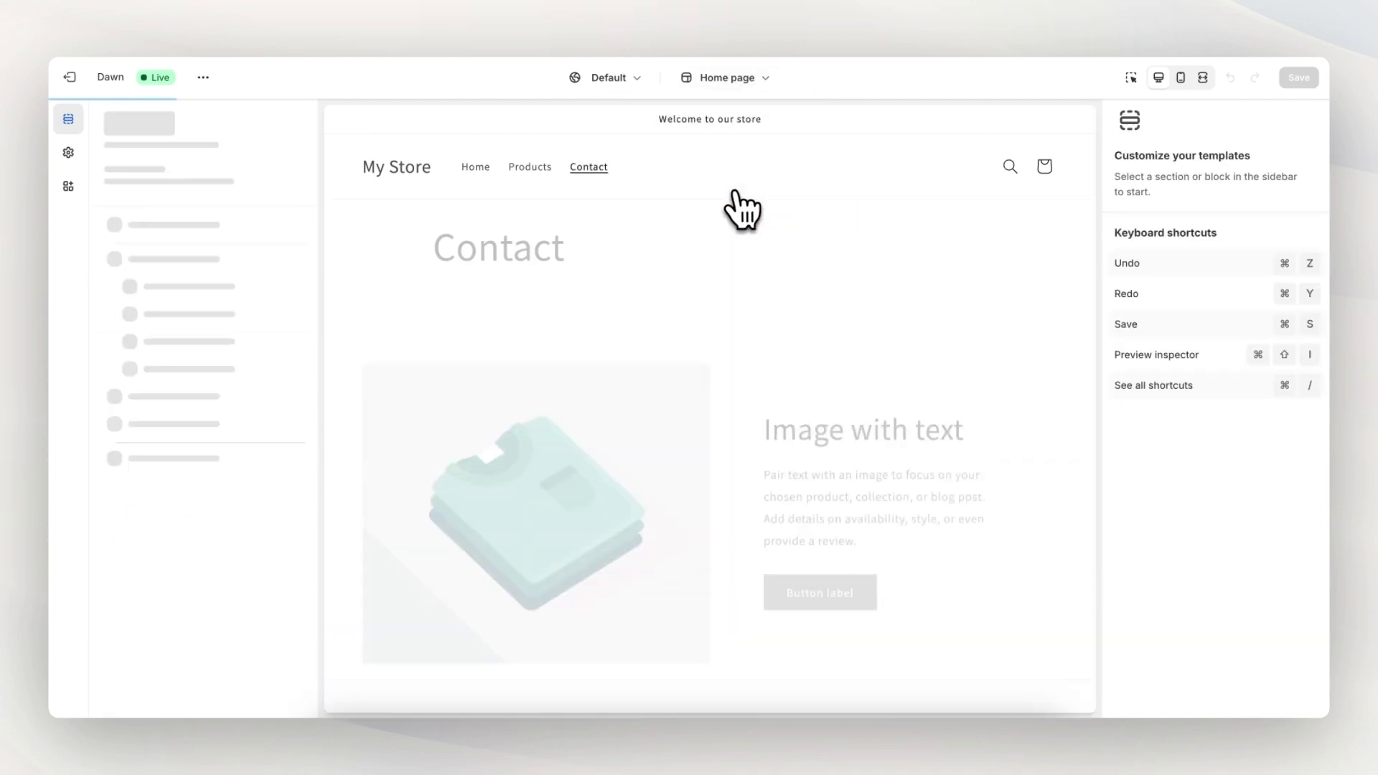
Add the Tutorial section to the Default page template below the Image with text section
scroll(744, 328, down, 3)
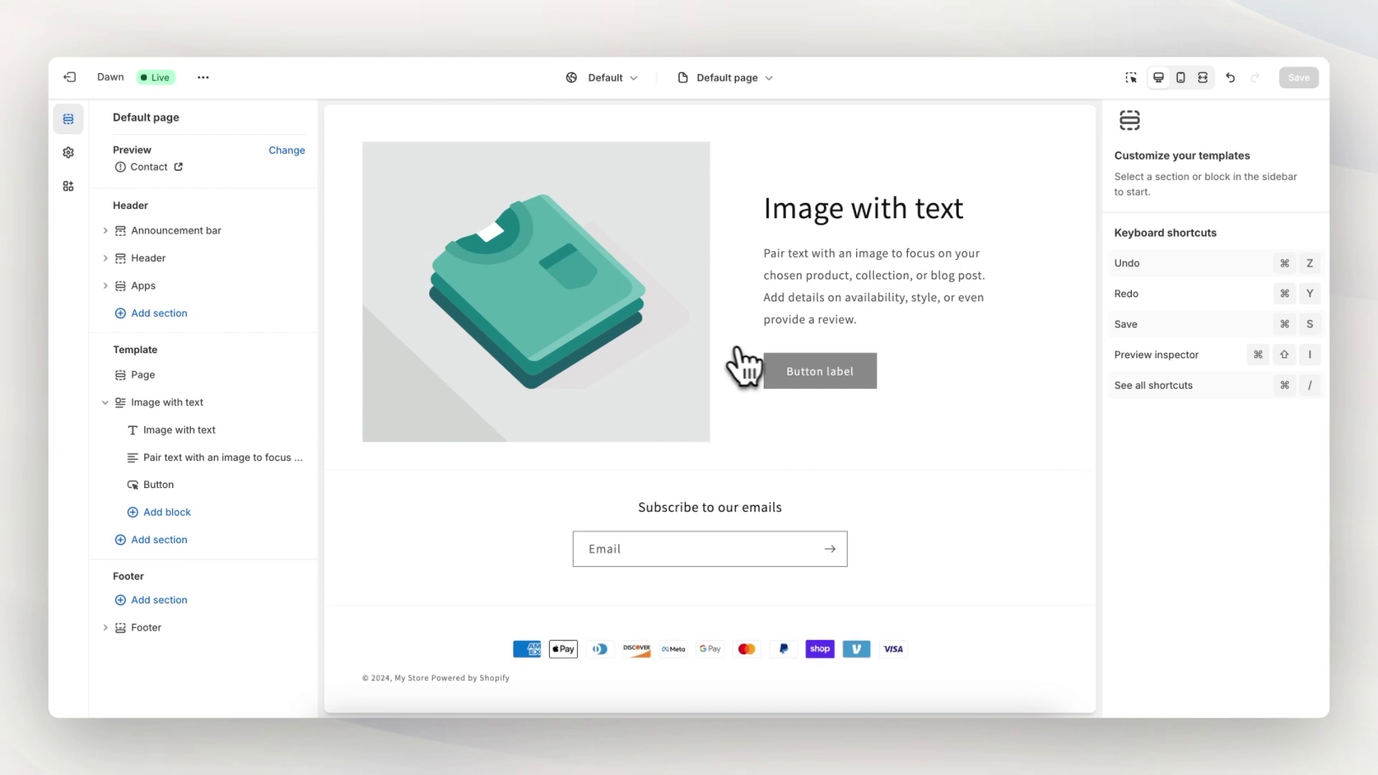
click(191, 544)
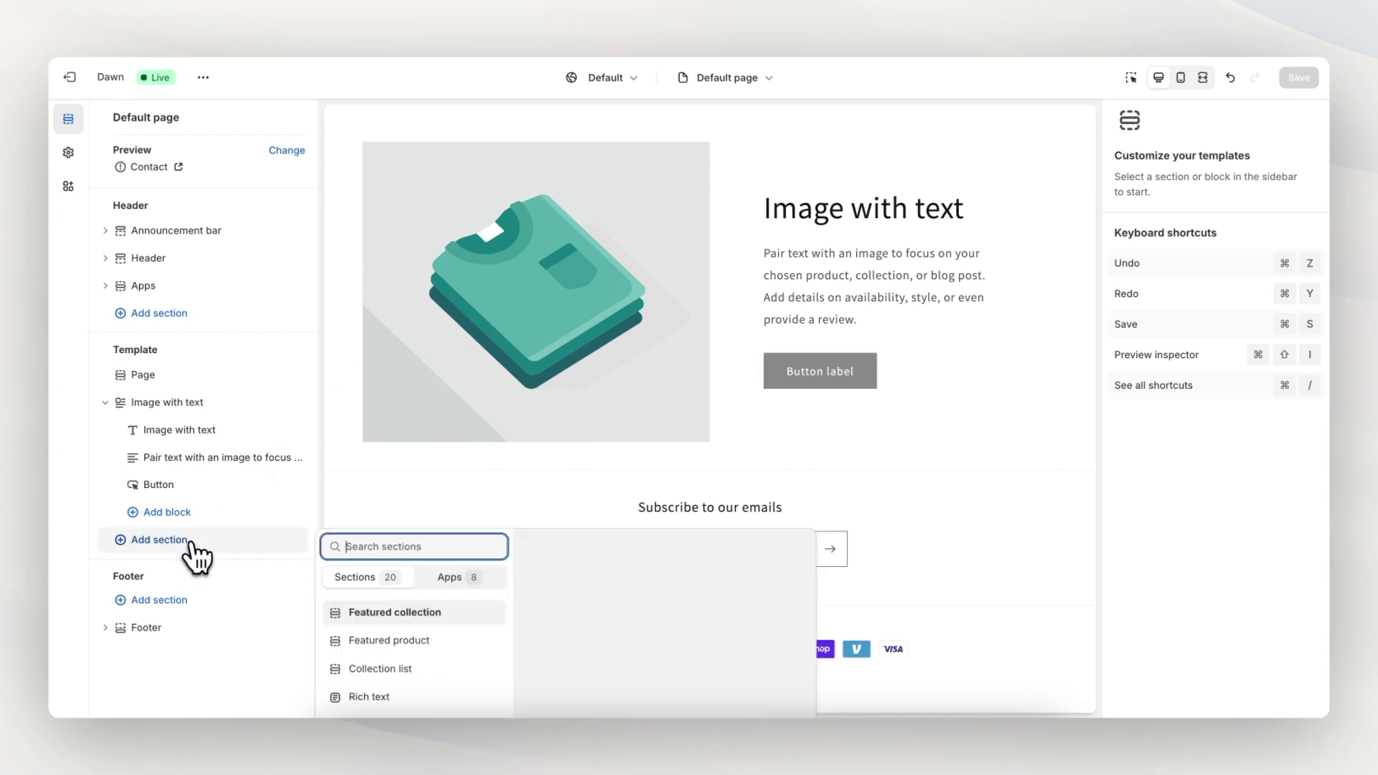
text(tuto)
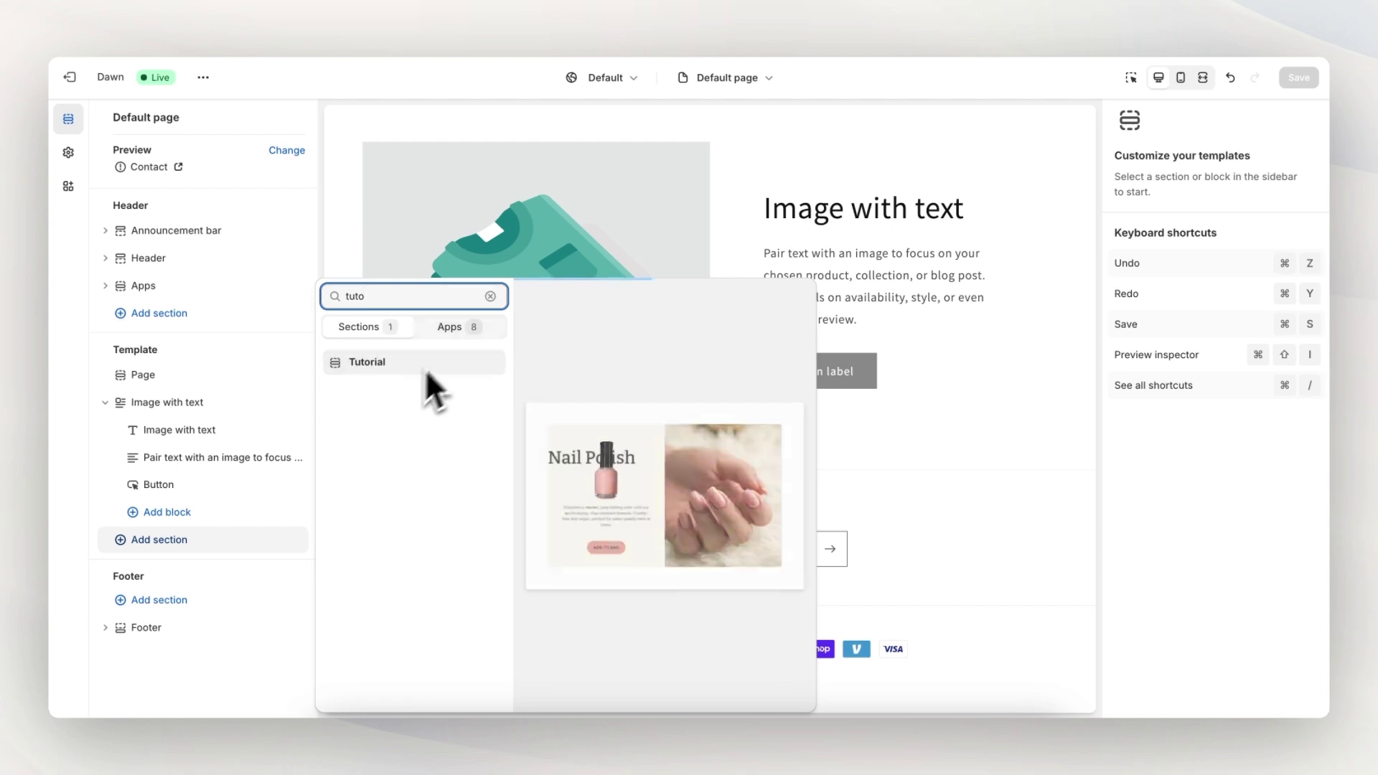
click(431, 365)
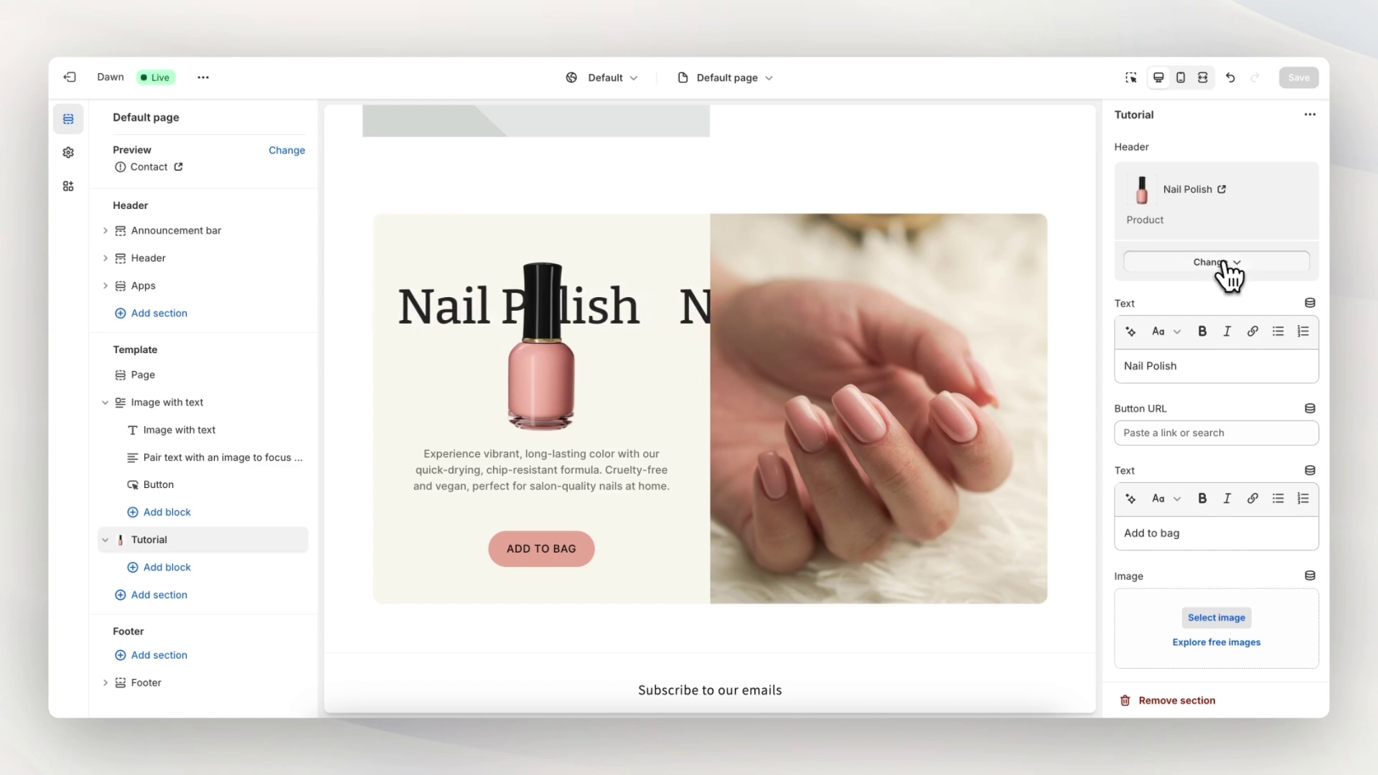
Change the Tutorial section's product to Lip gloss and look through the section's remaining settings
click(1225, 264)
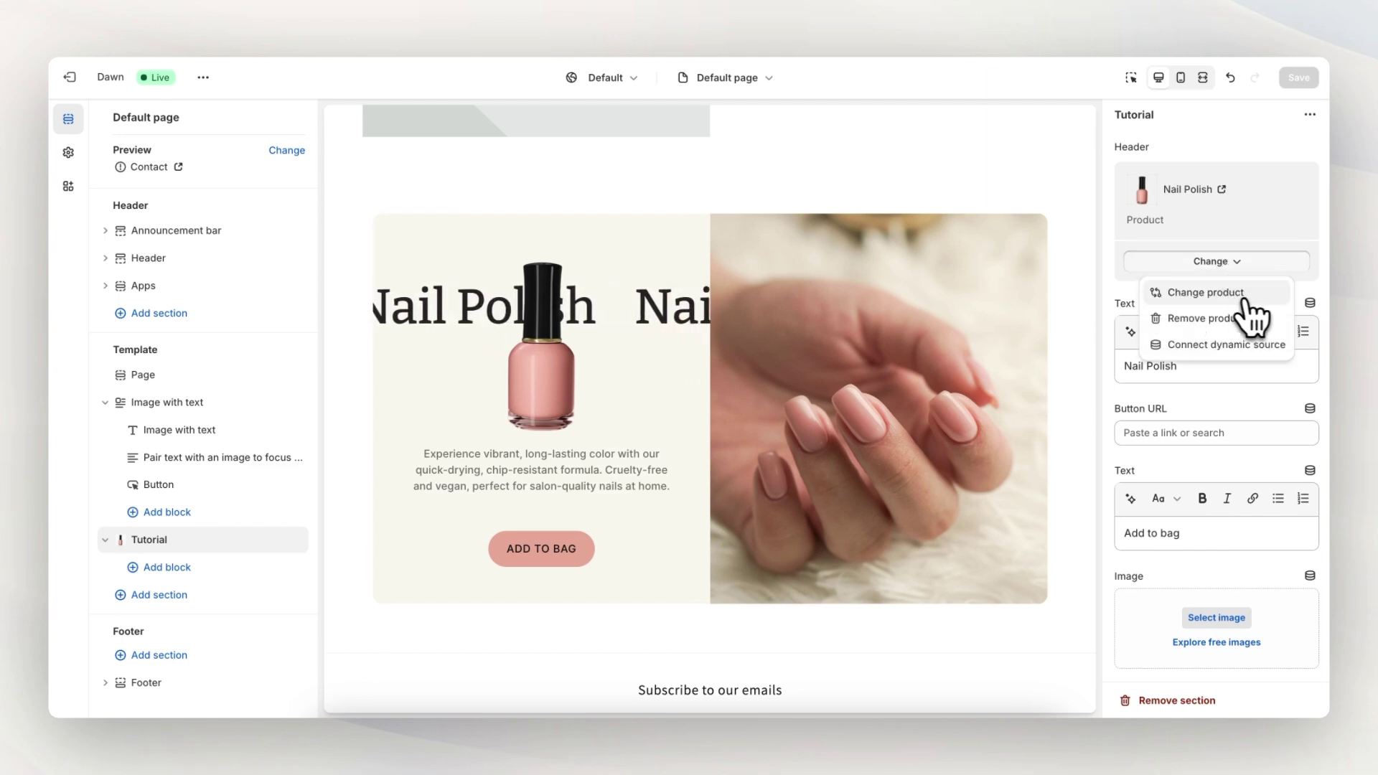
click(1235, 291)
scroll(1231, 437, down, 3)
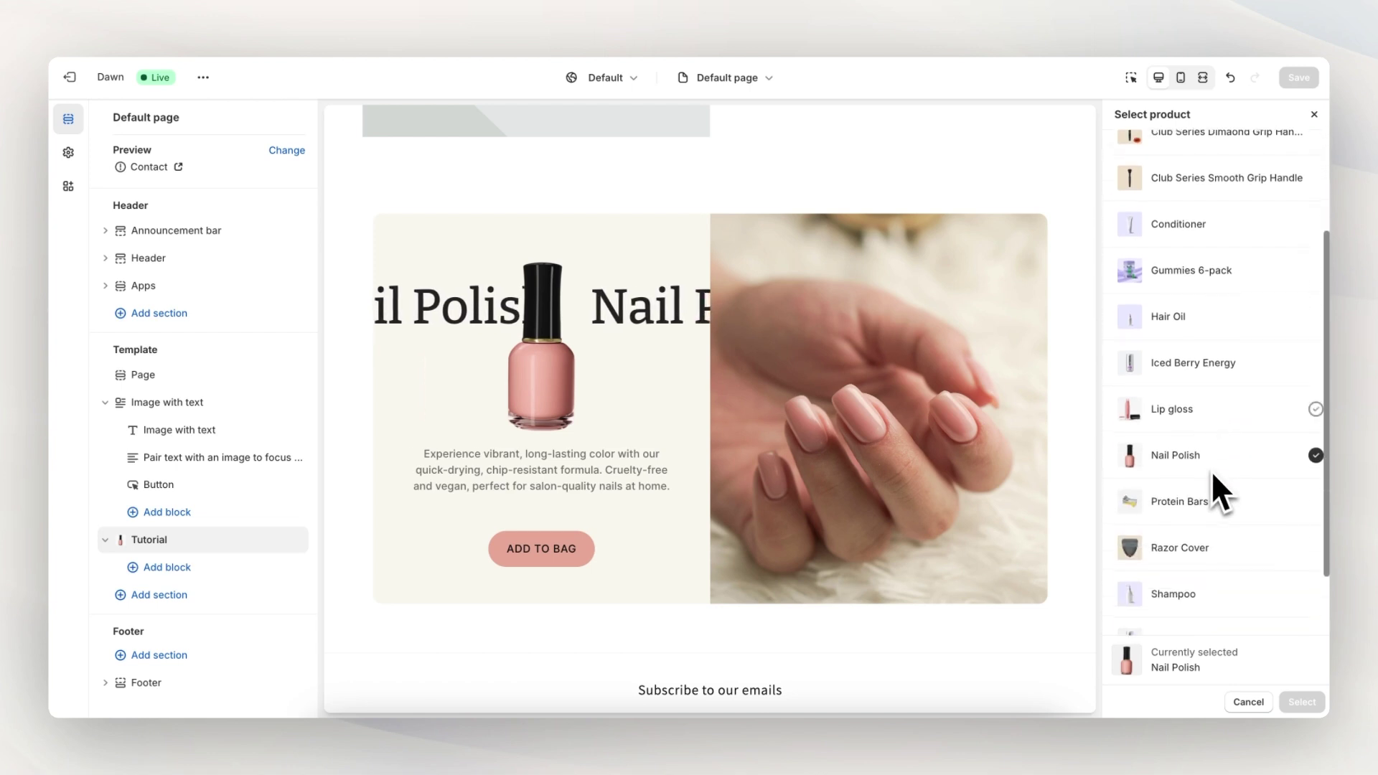
click(1236, 420)
click(1315, 700)
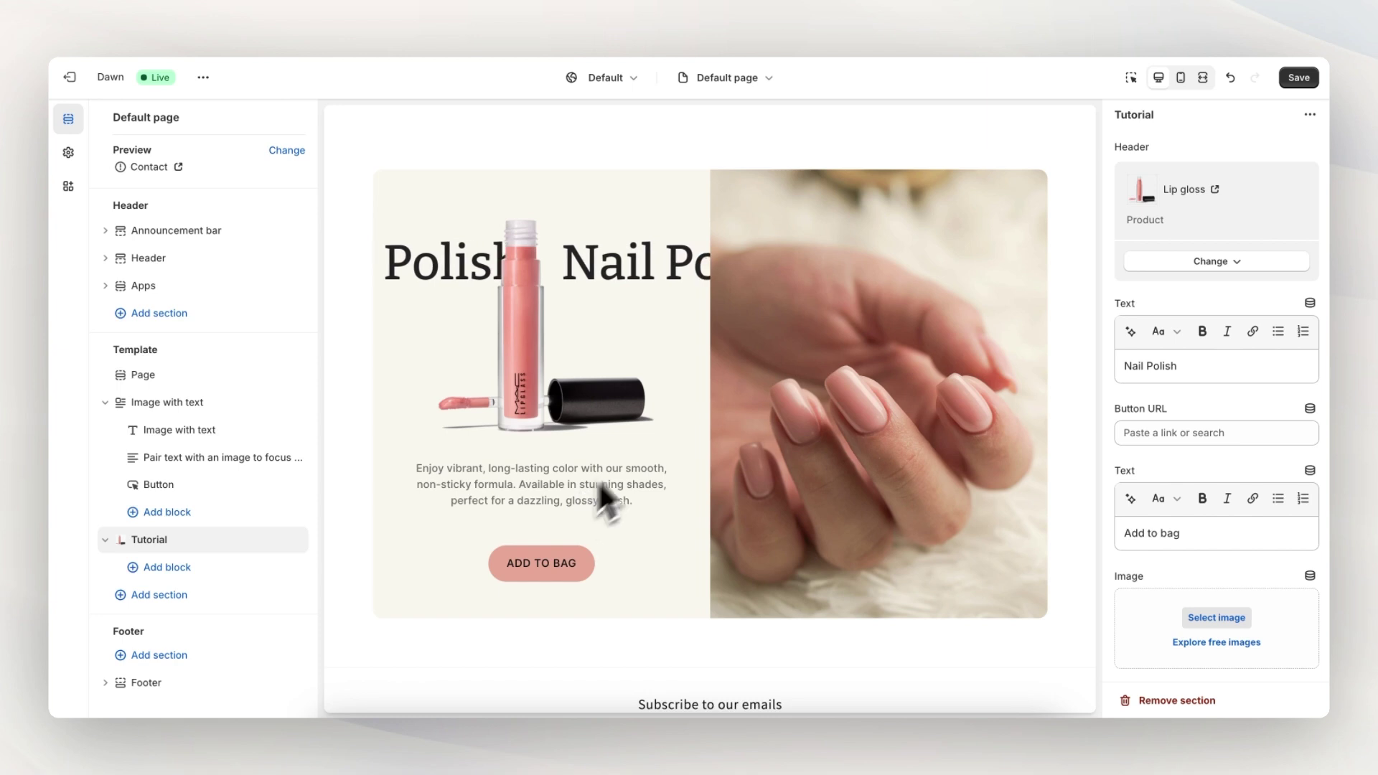
scroll(1168, 468, down, 3)
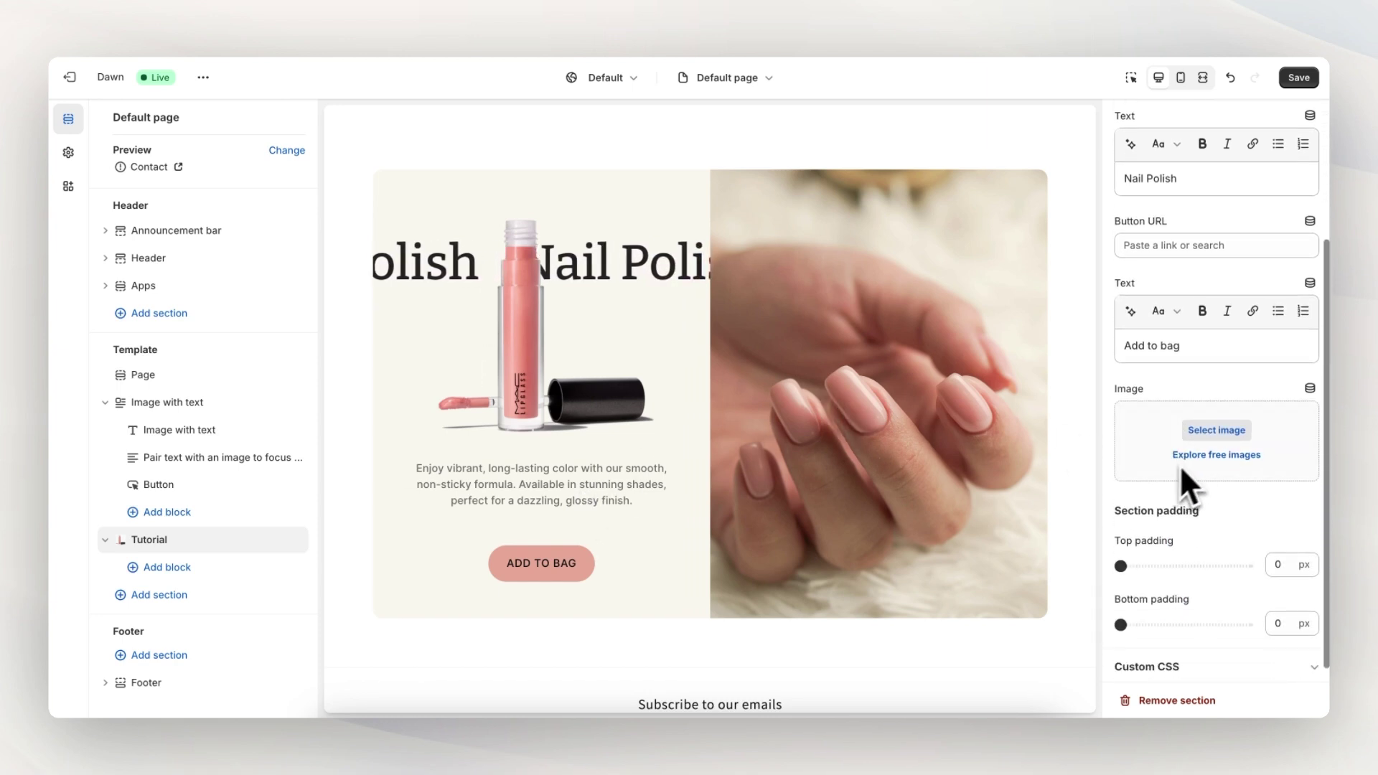
Search the free images for "lip gloss" and set the shiny-lipgloss-on-lips photo as the Tutorial section's image
click(1216, 455)
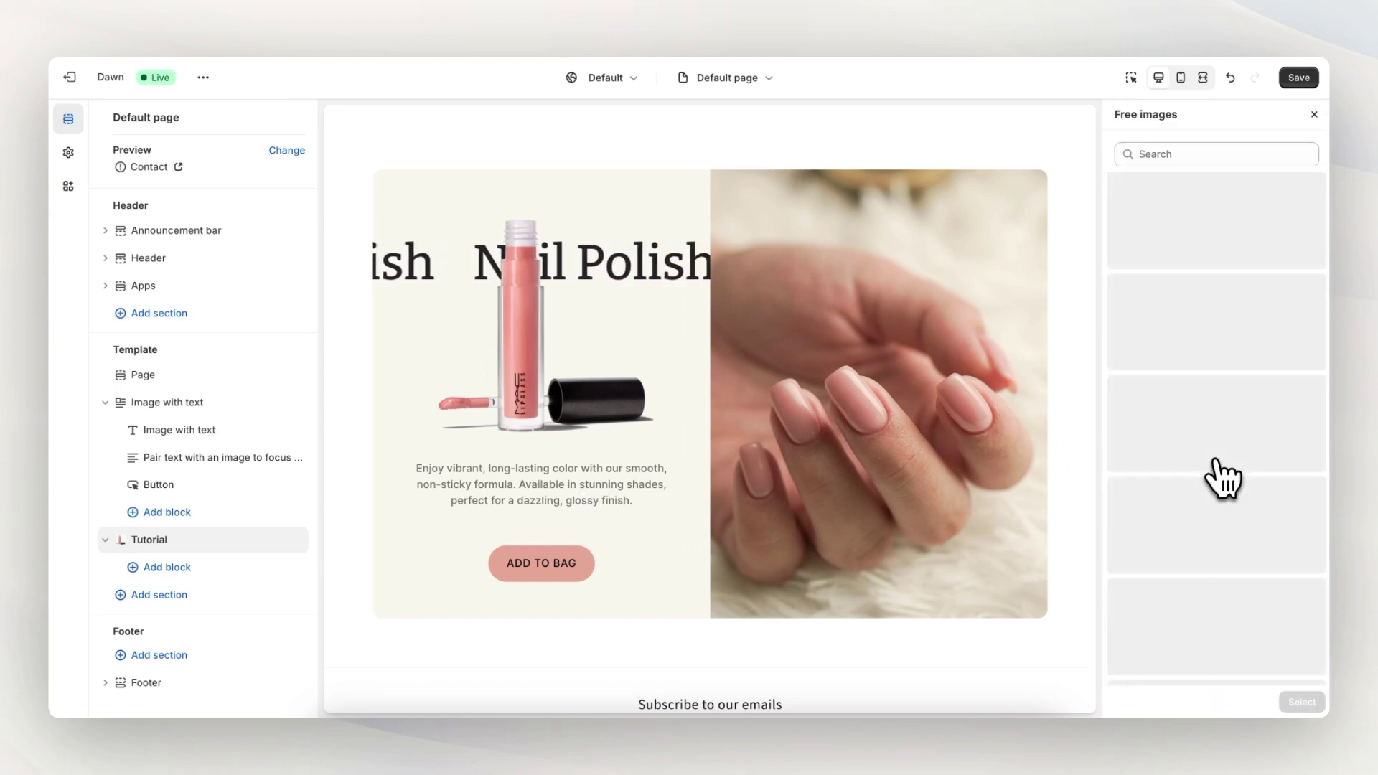
click(1206, 153)
text(lip)
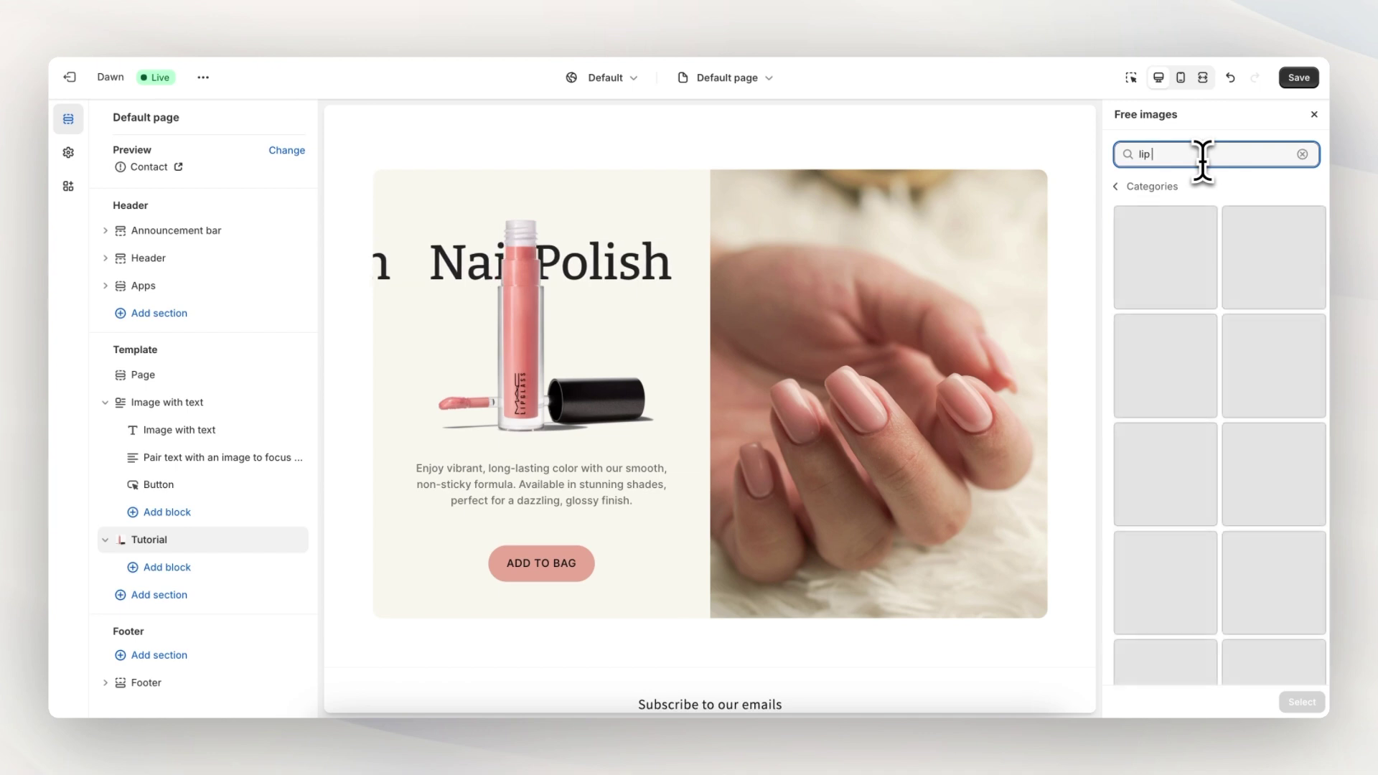
text( gloss)
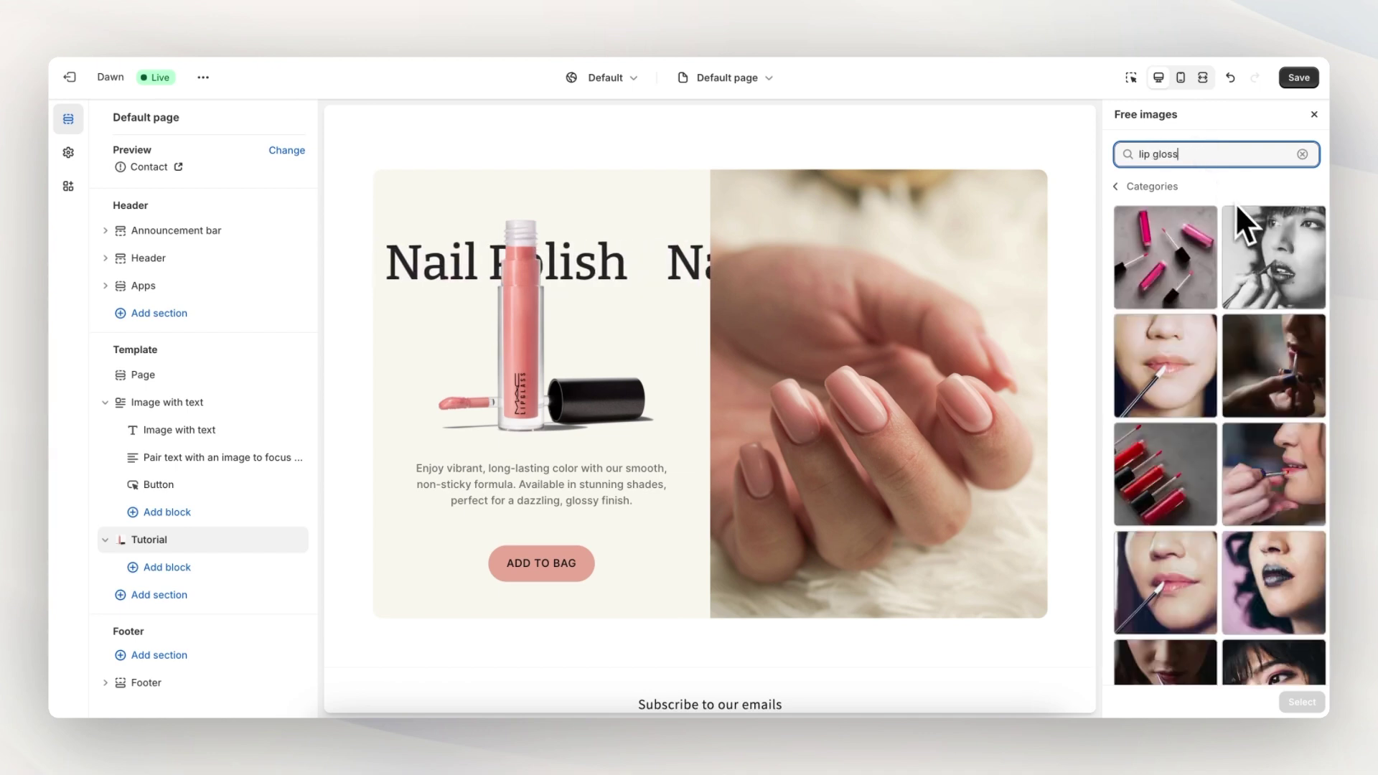
click(1181, 384)
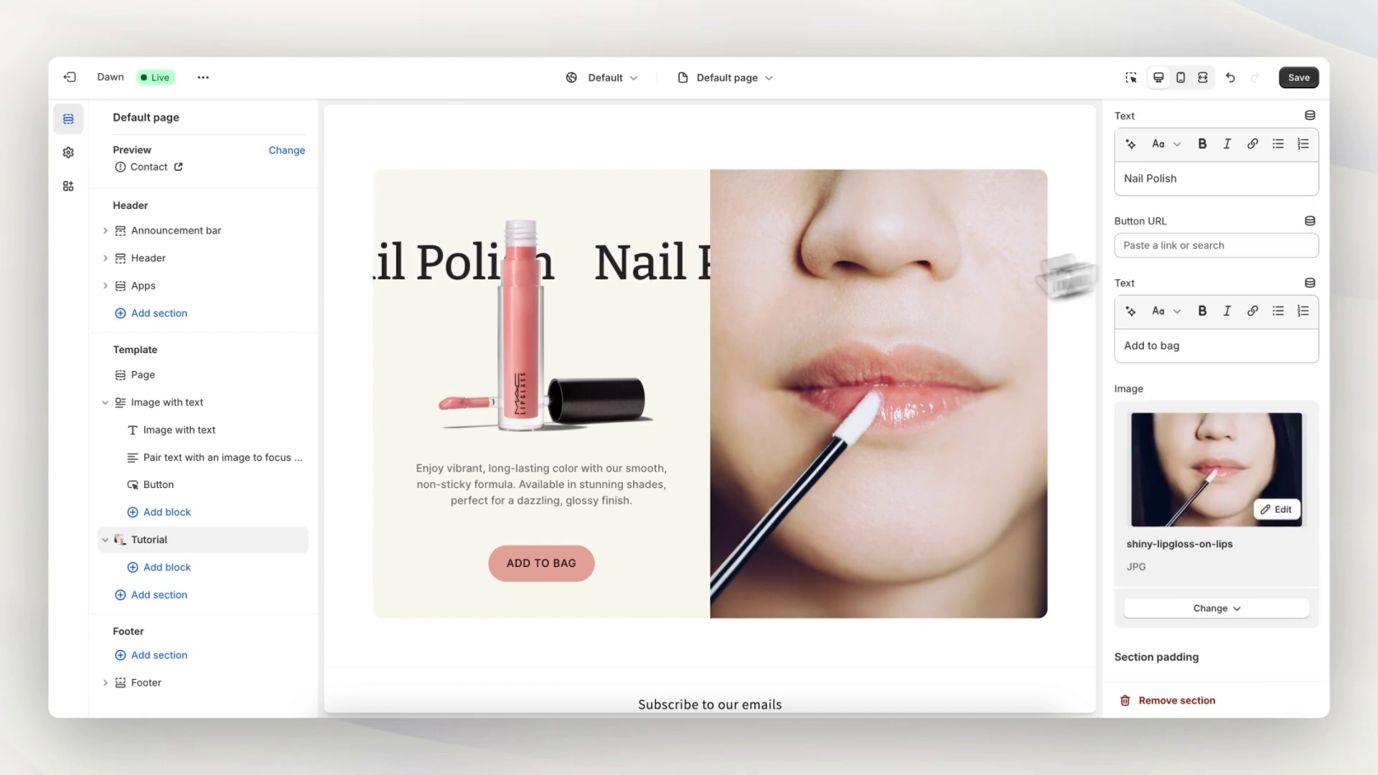
Change the Tutorial section's heading text to "Lip Gloss" and save the Default page template
click(1135, 367)
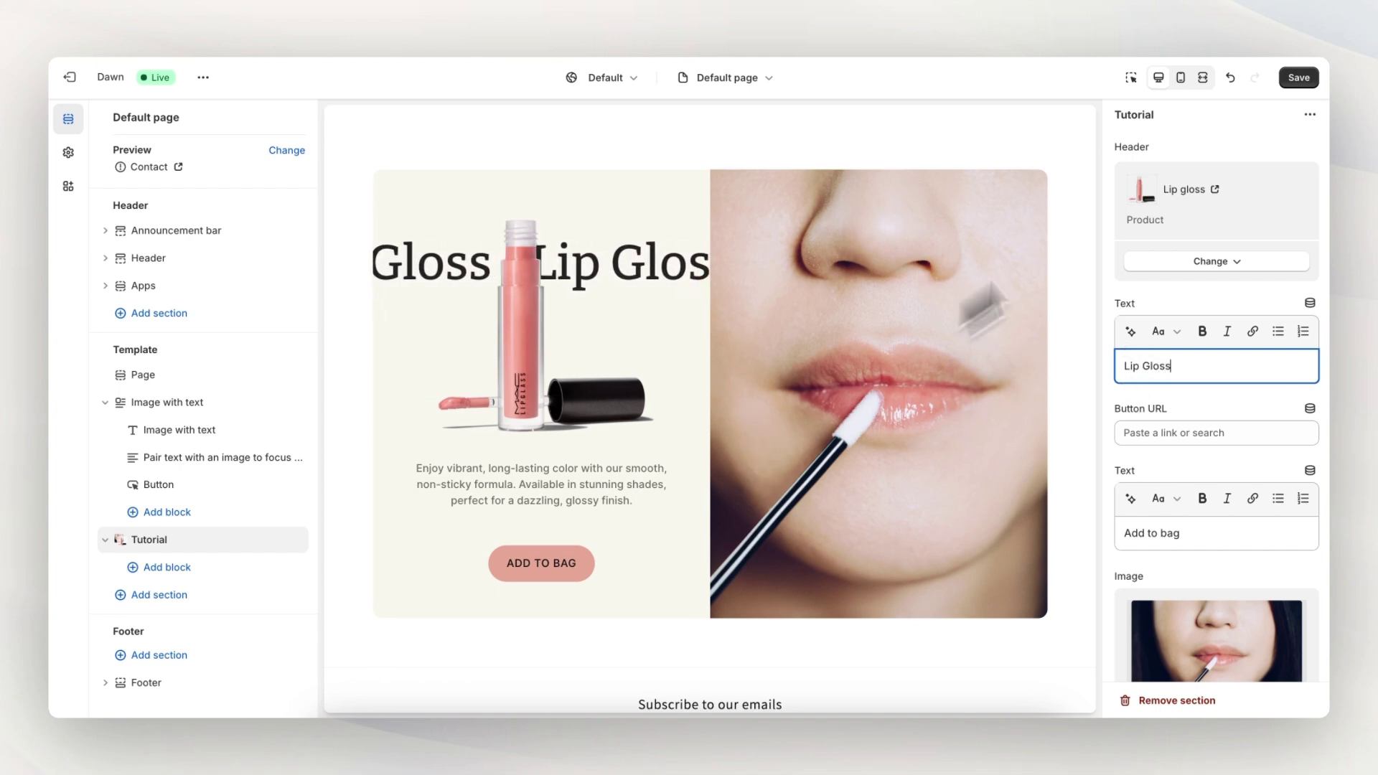
key(ctrl+s)
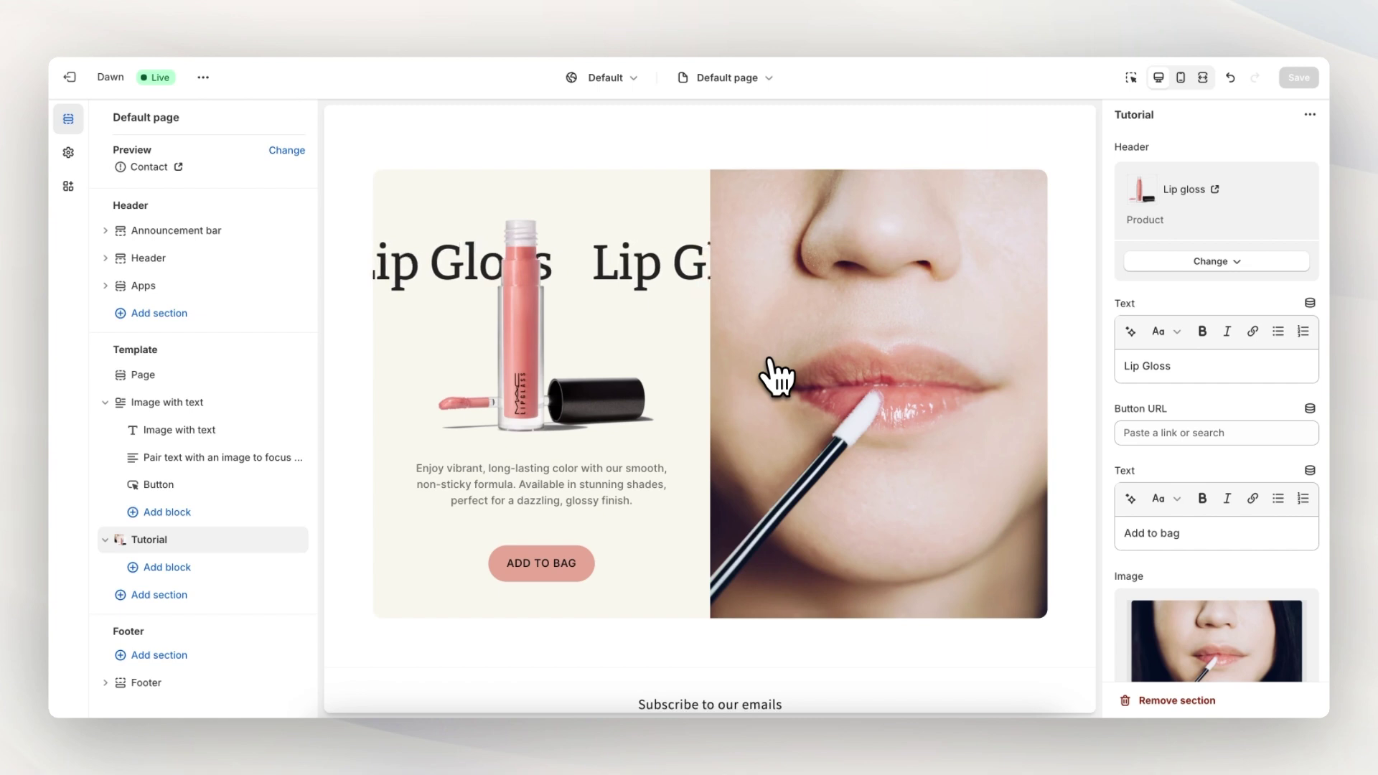
Switch the theme editor to the Home page template and view its Tutorial section in the preview
click(752, 79)
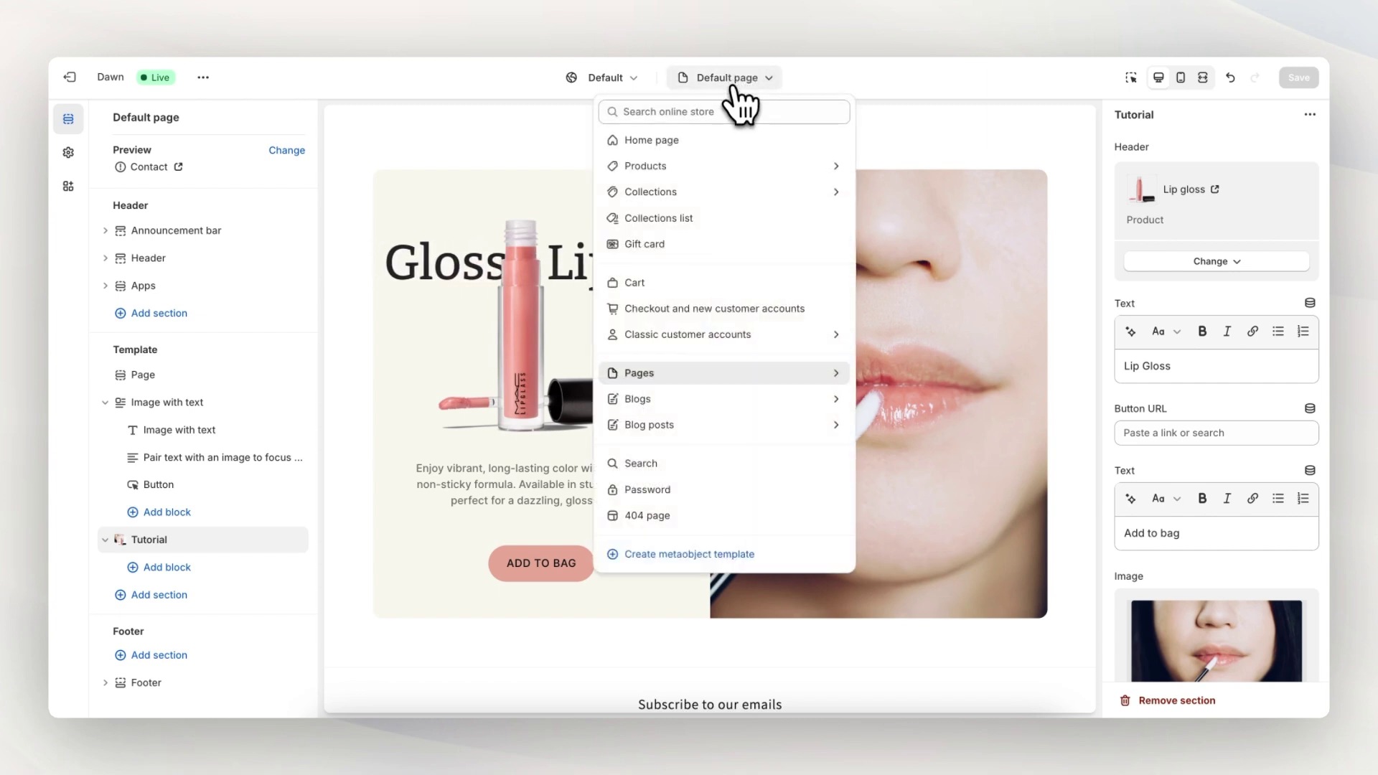
click(709, 140)
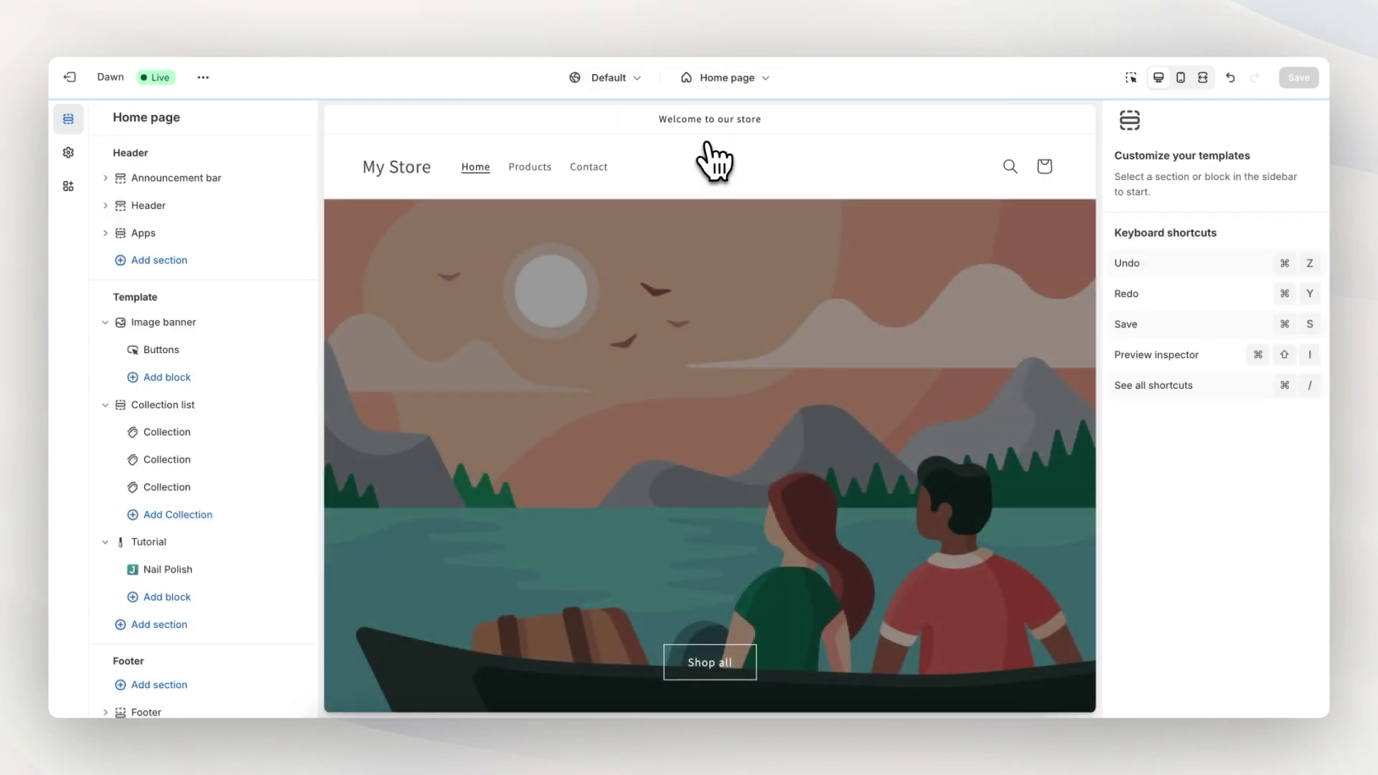
click(628, 80)
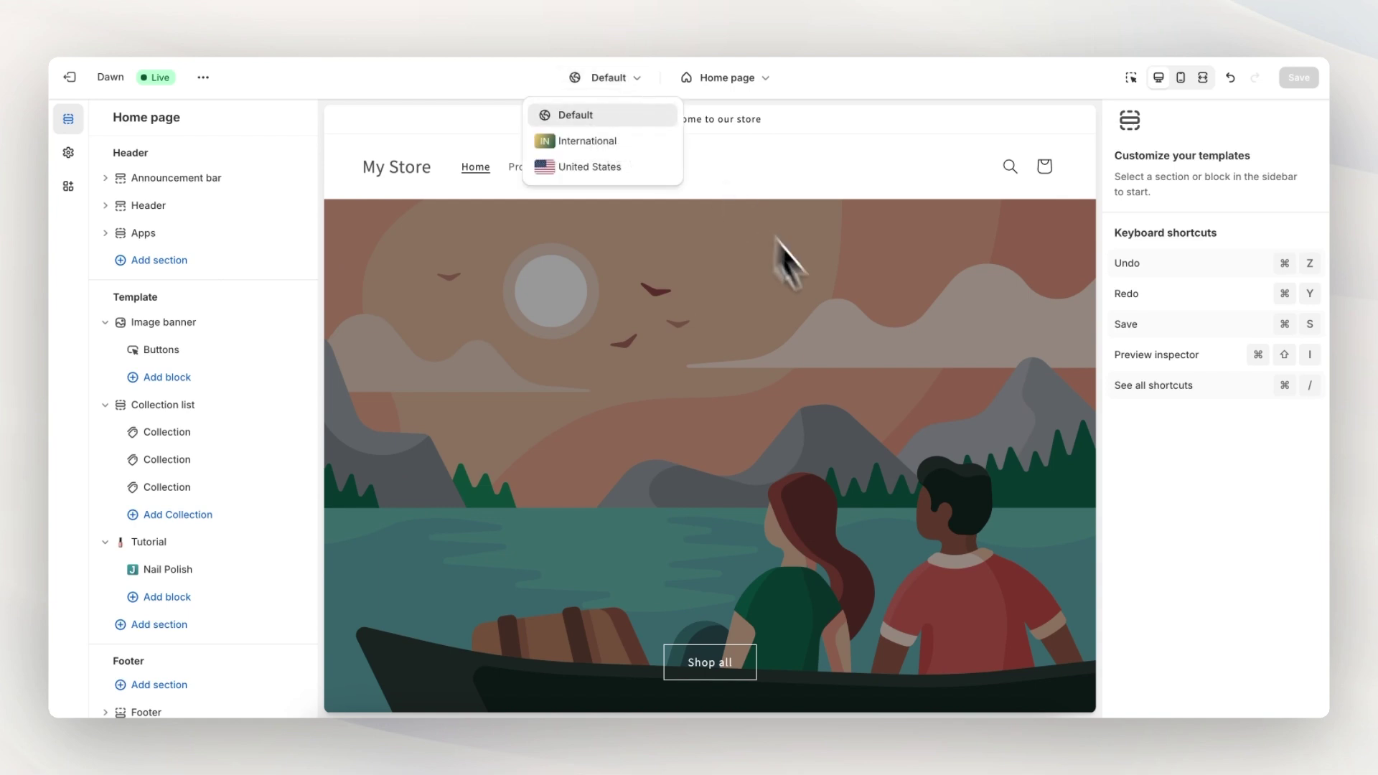
click(828, 218)
scroll(828, 325, down, 12)
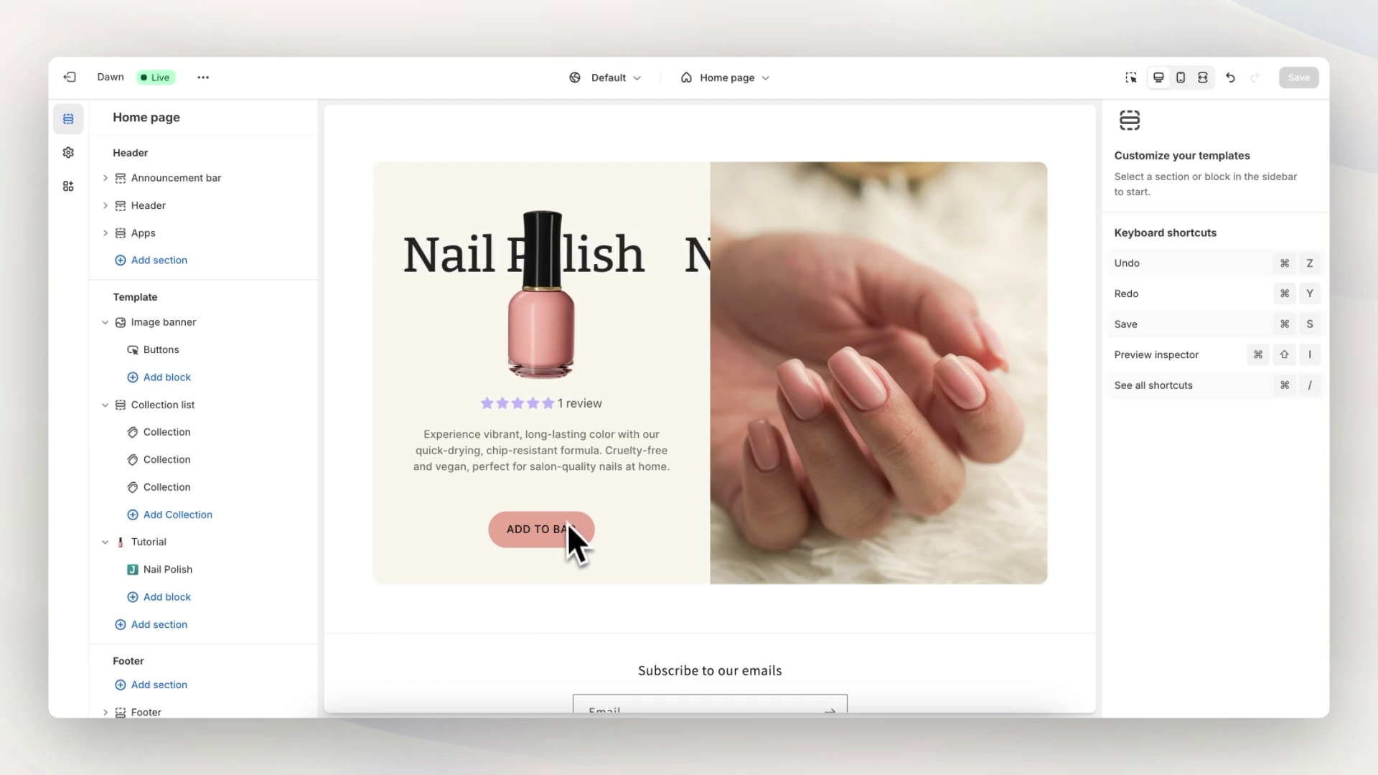
Switch the Home page's market context from Default to United States and show the Tutorial section in the preview
click(616, 80)
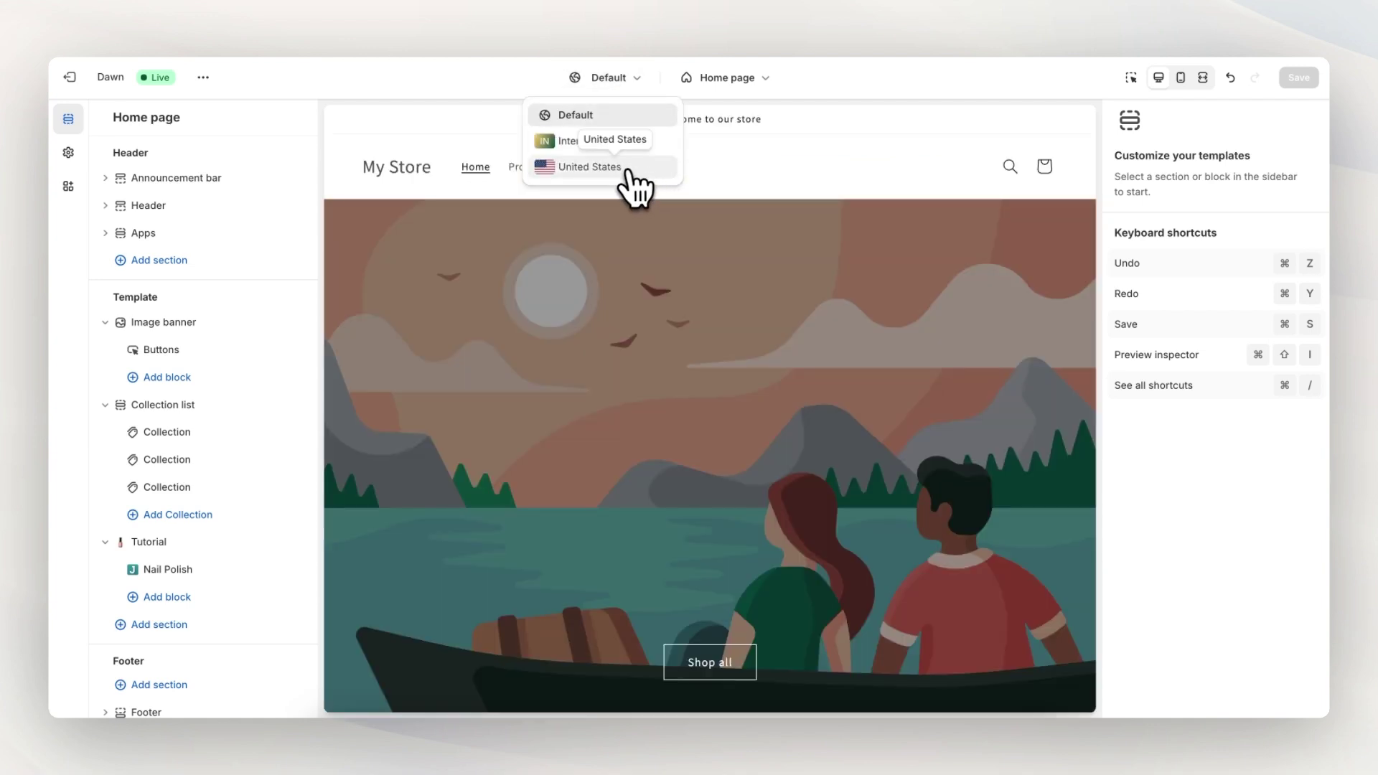
click(625, 172)
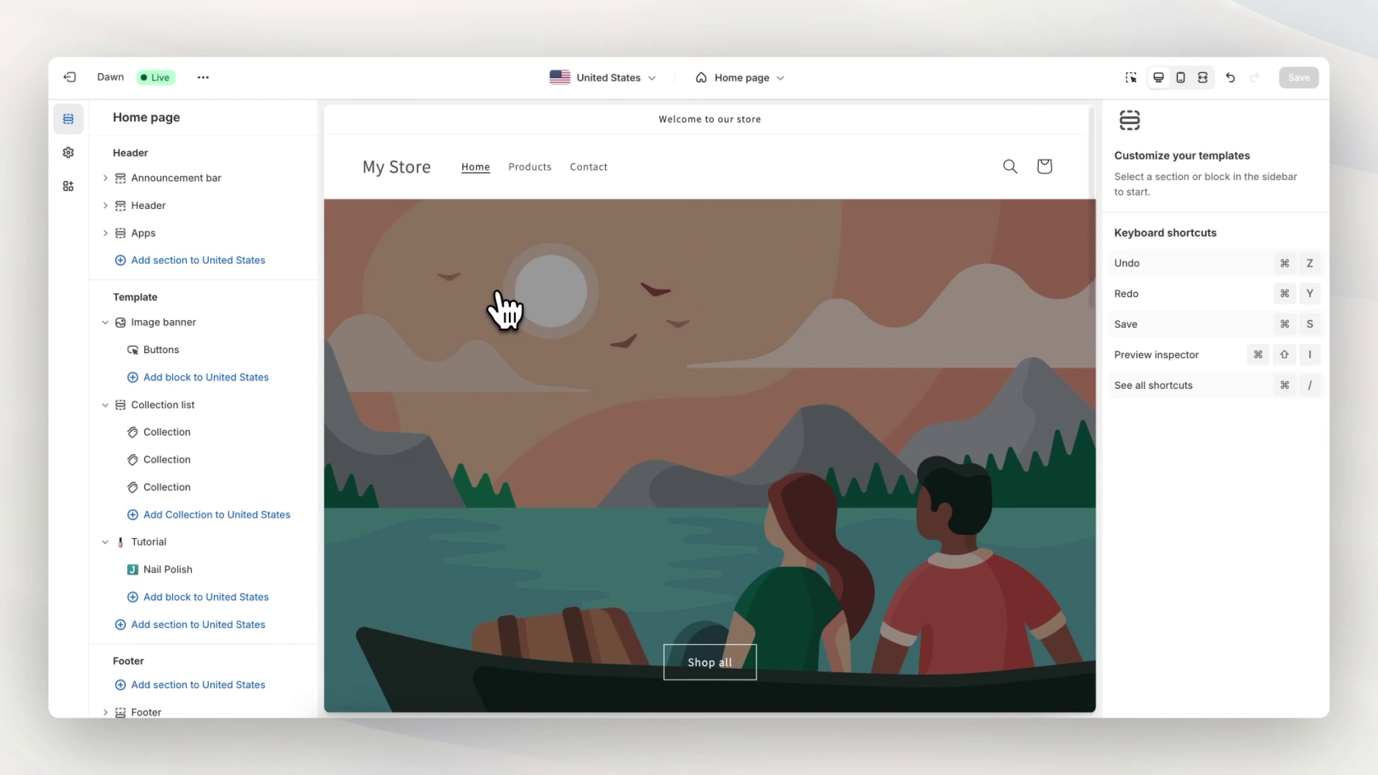
scroll(495, 309, down, 5)
scroll(502, 308, down, 10)
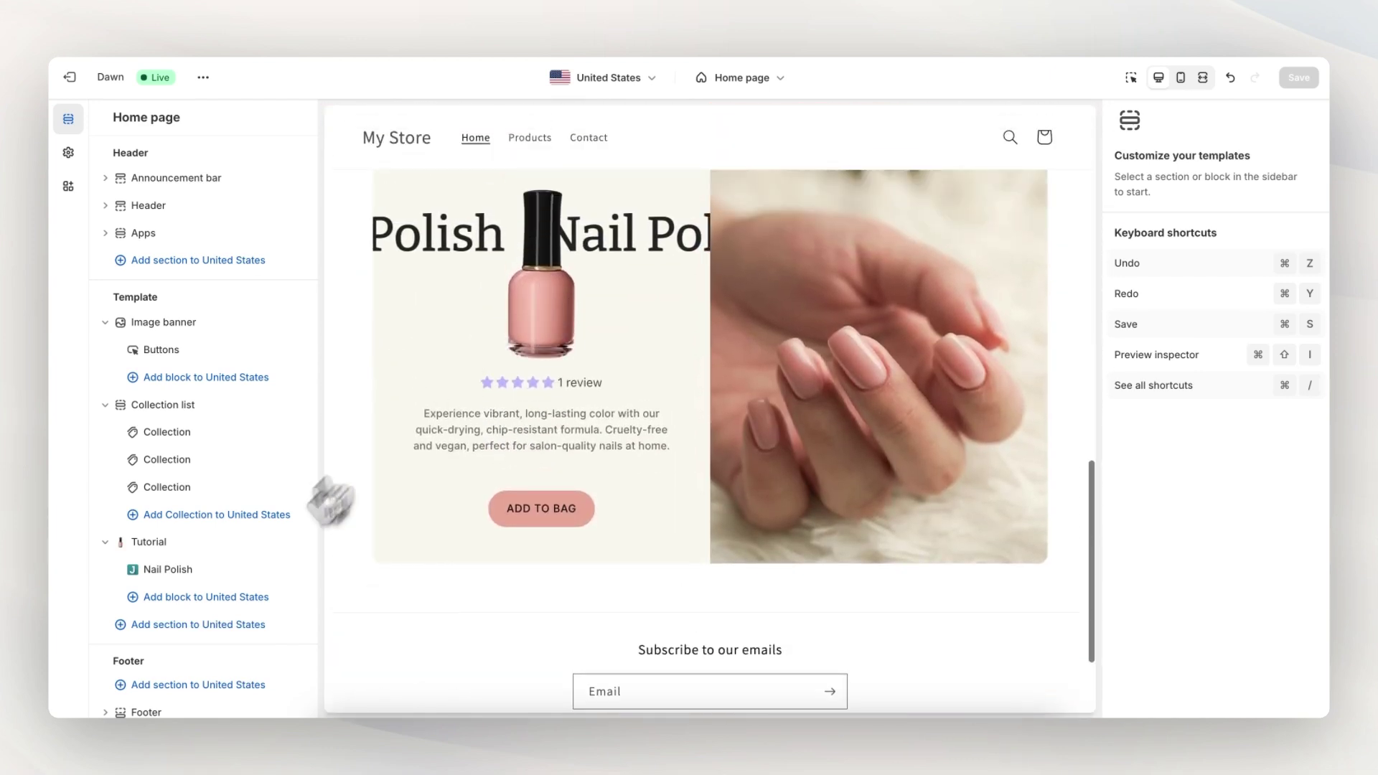
Set the Tutorial section's button text to "View Collection" for the United States market and save the changes
click(176, 552)
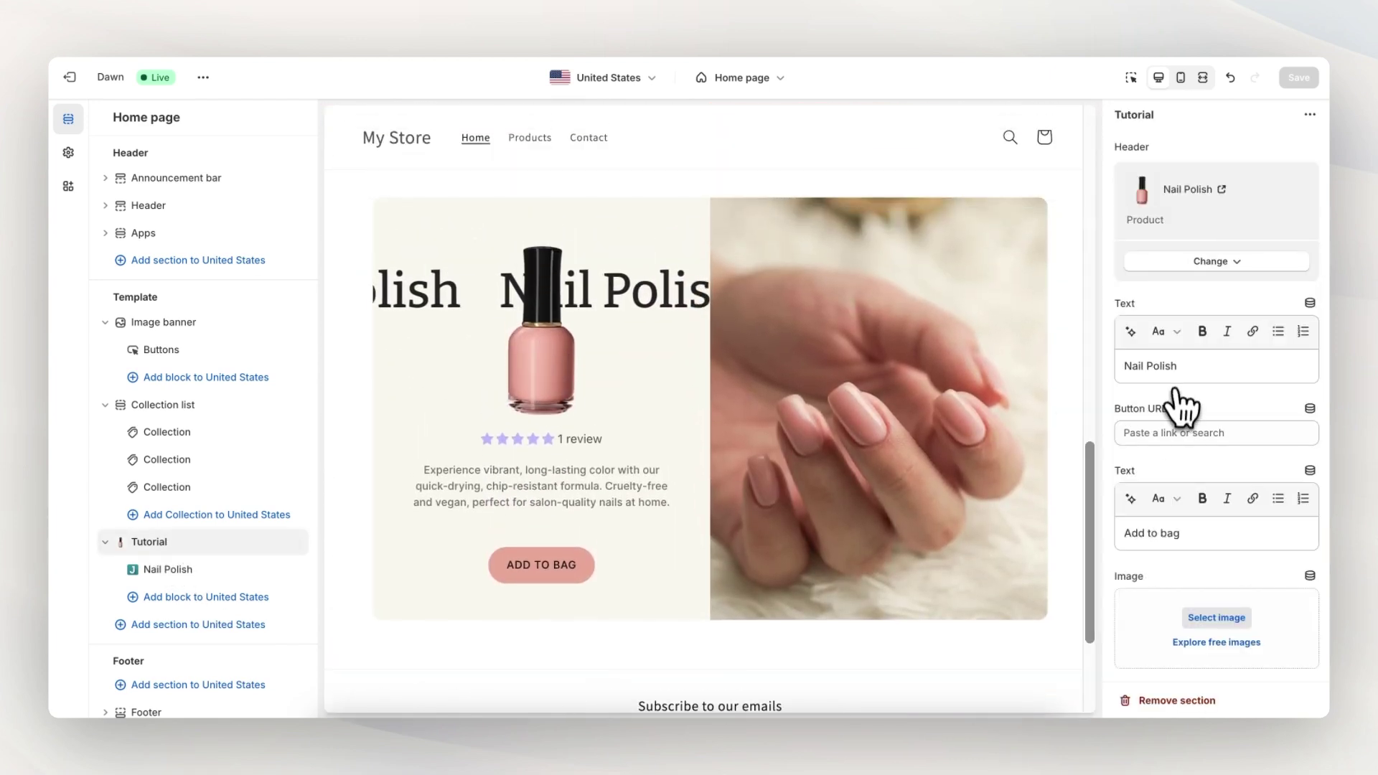
scroll(1180, 395, down, 3)
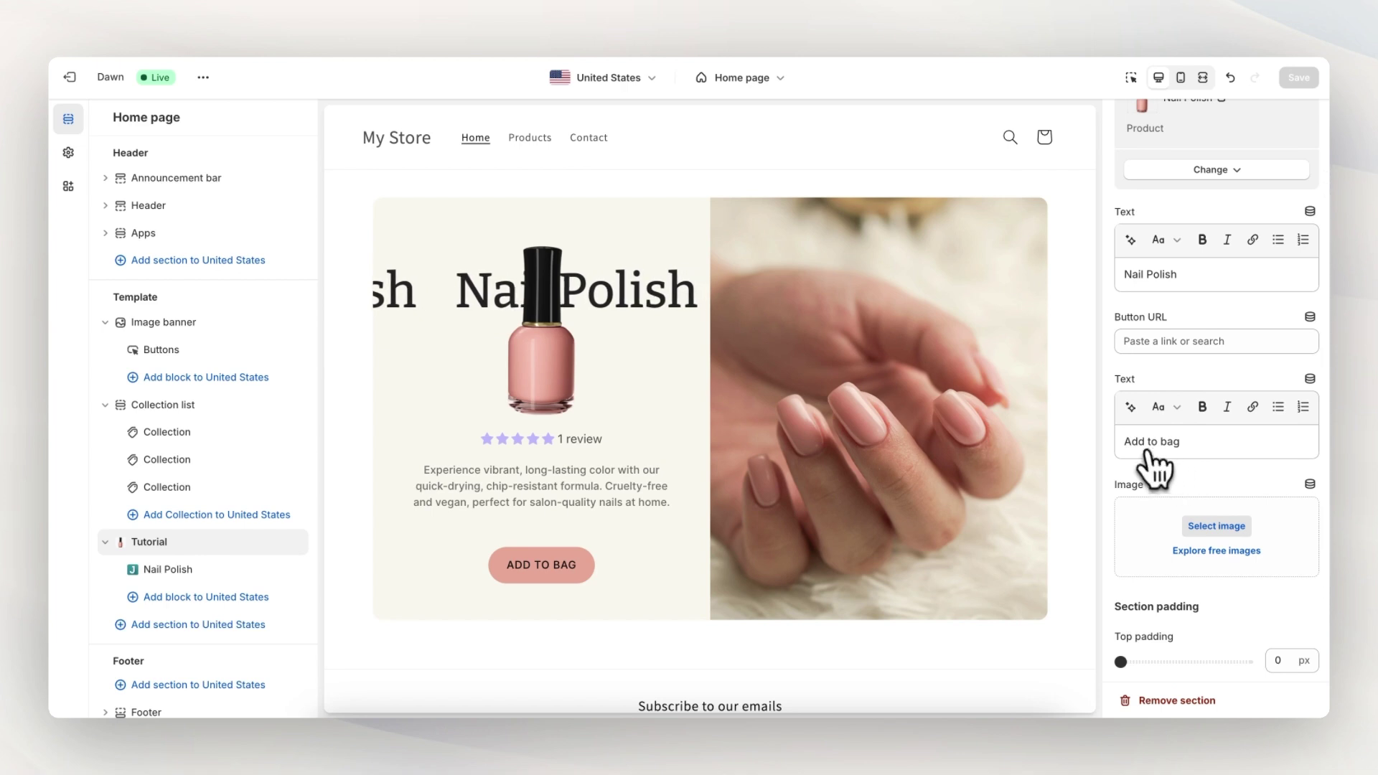
triple_click(1138, 442)
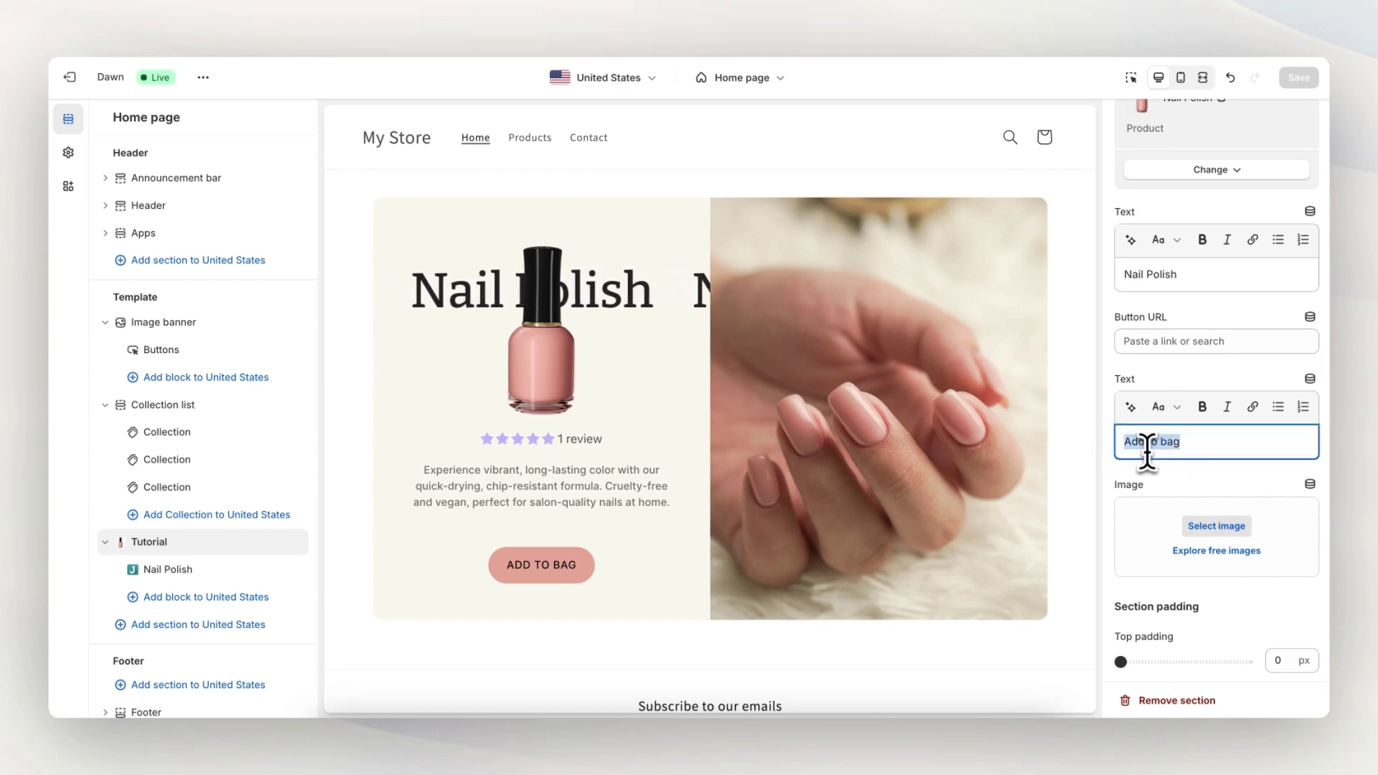
text(View)
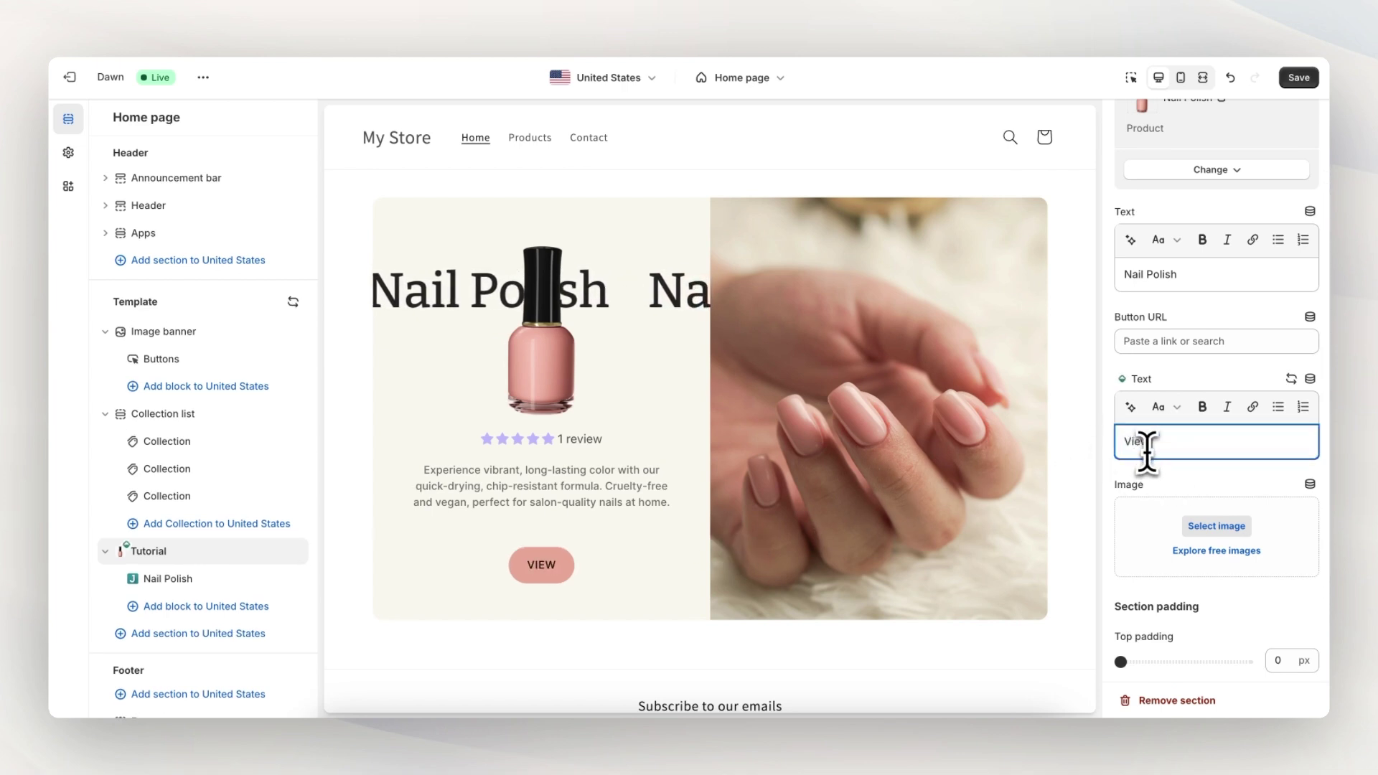
text( Collection)
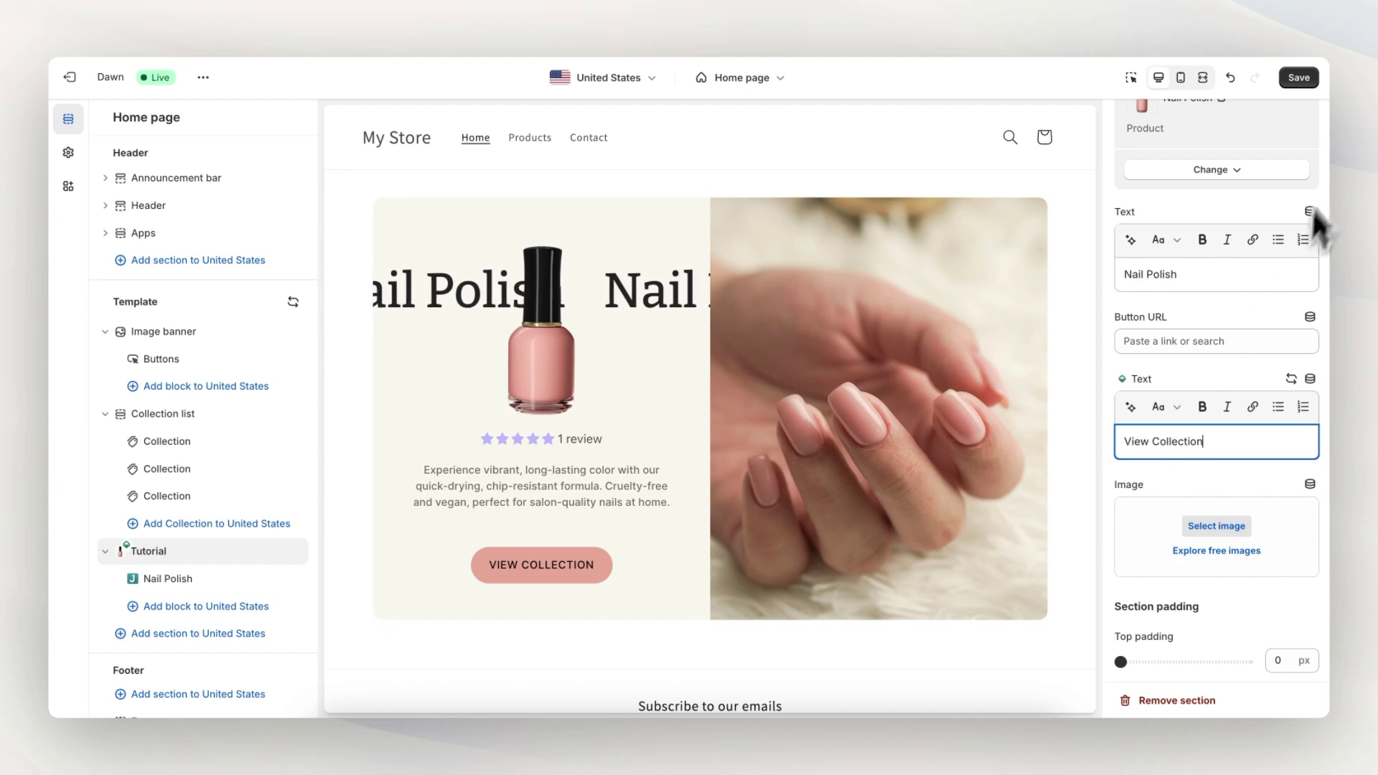
click(1300, 79)
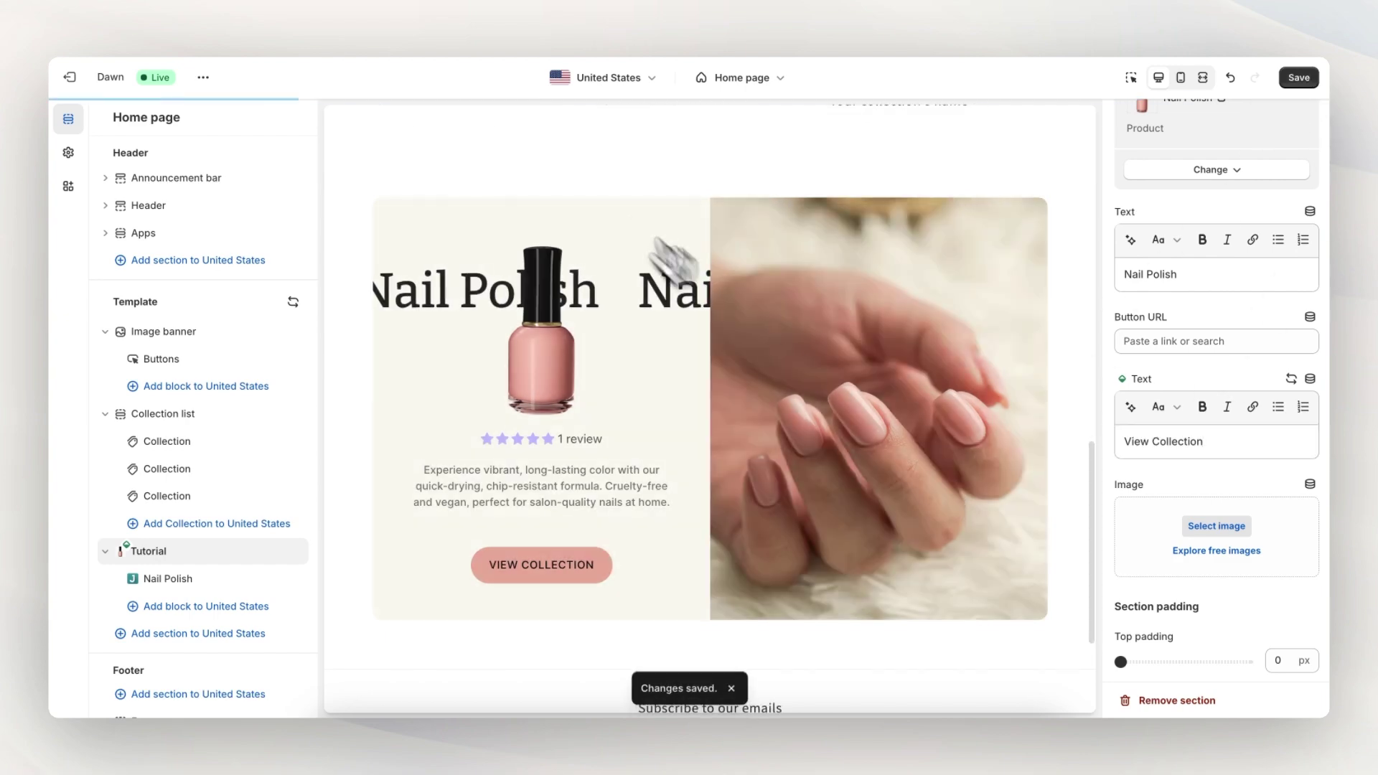
Switch the market context back to Default and check the Tutorial section's button text there
click(626, 90)
click(623, 114)
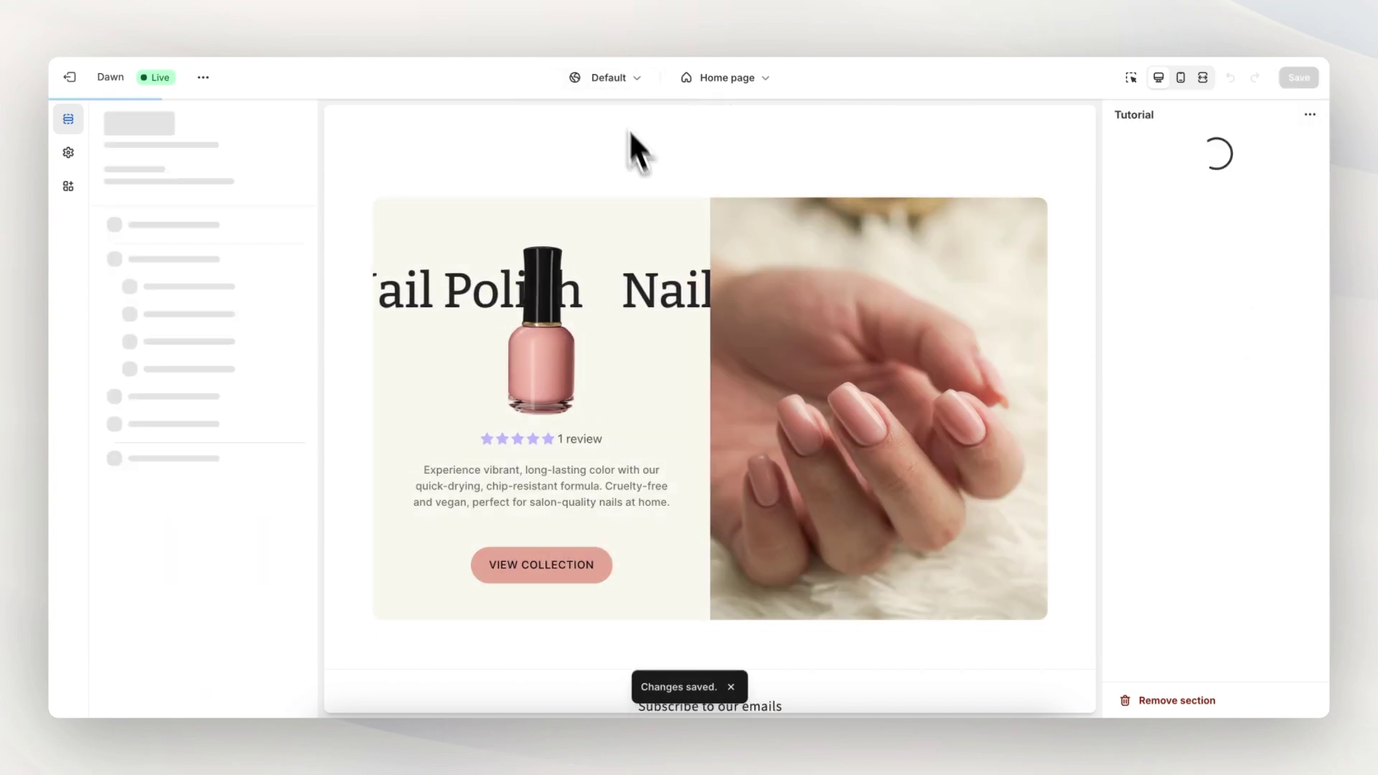
scroll(691, 359, down, 15)
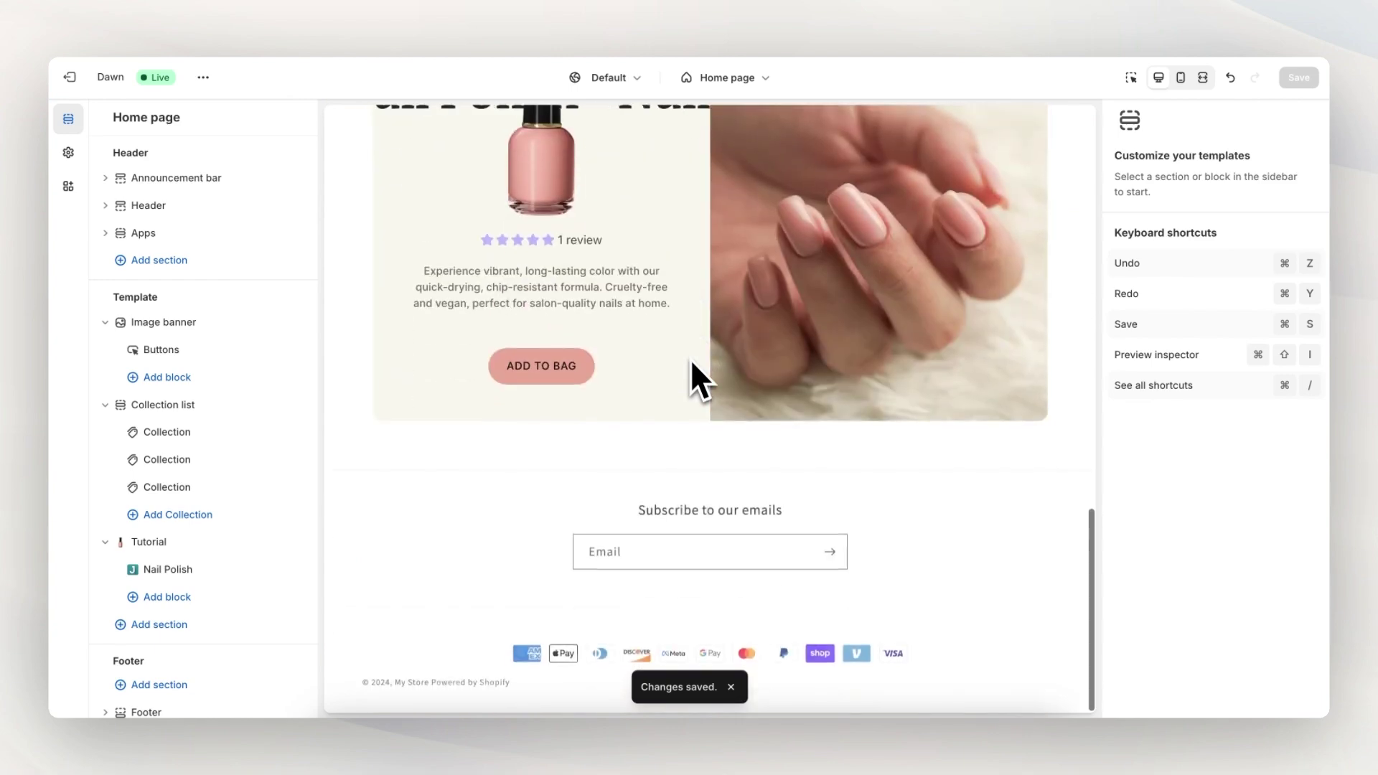
Return to the United States market context and examine the Tutorial section's customized button in the Home page preview
click(623, 81)
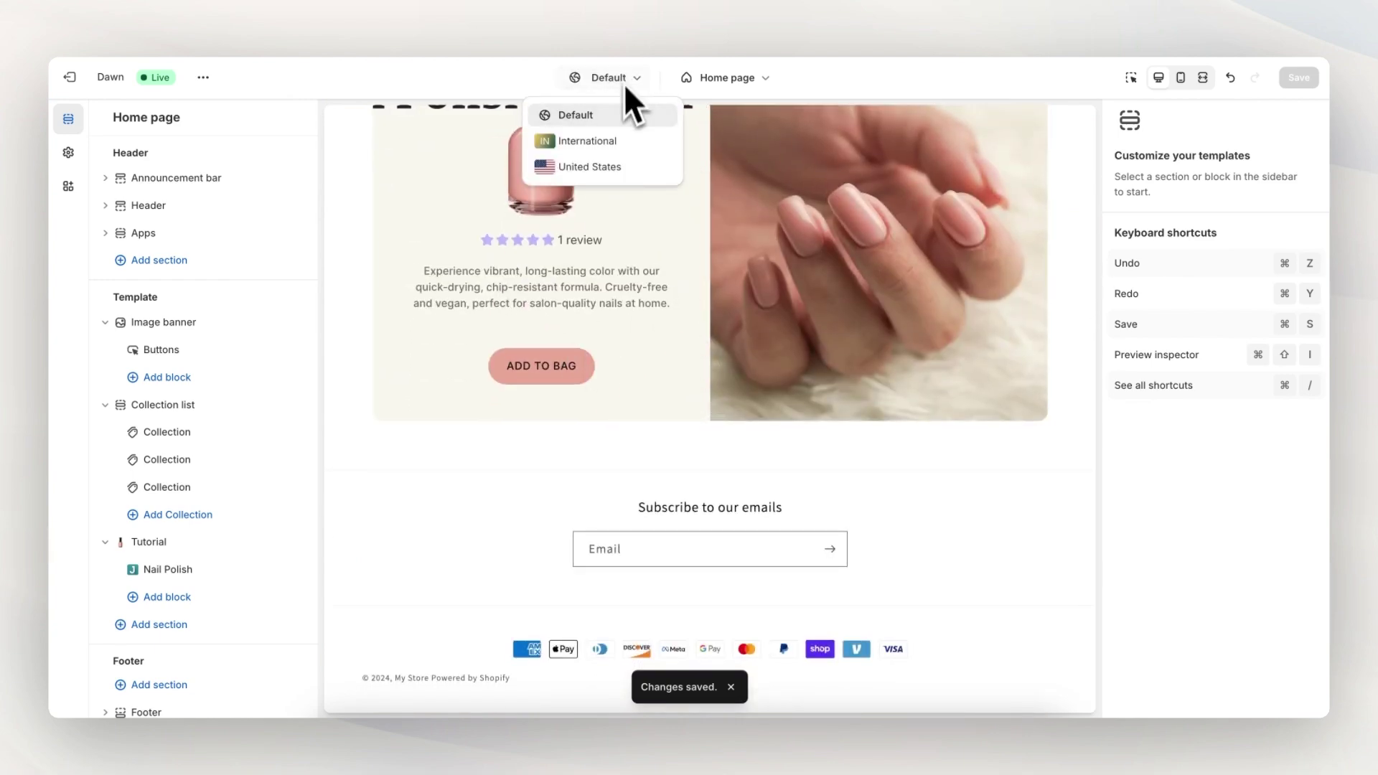
click(623, 168)
scroll(695, 380, down, 10)
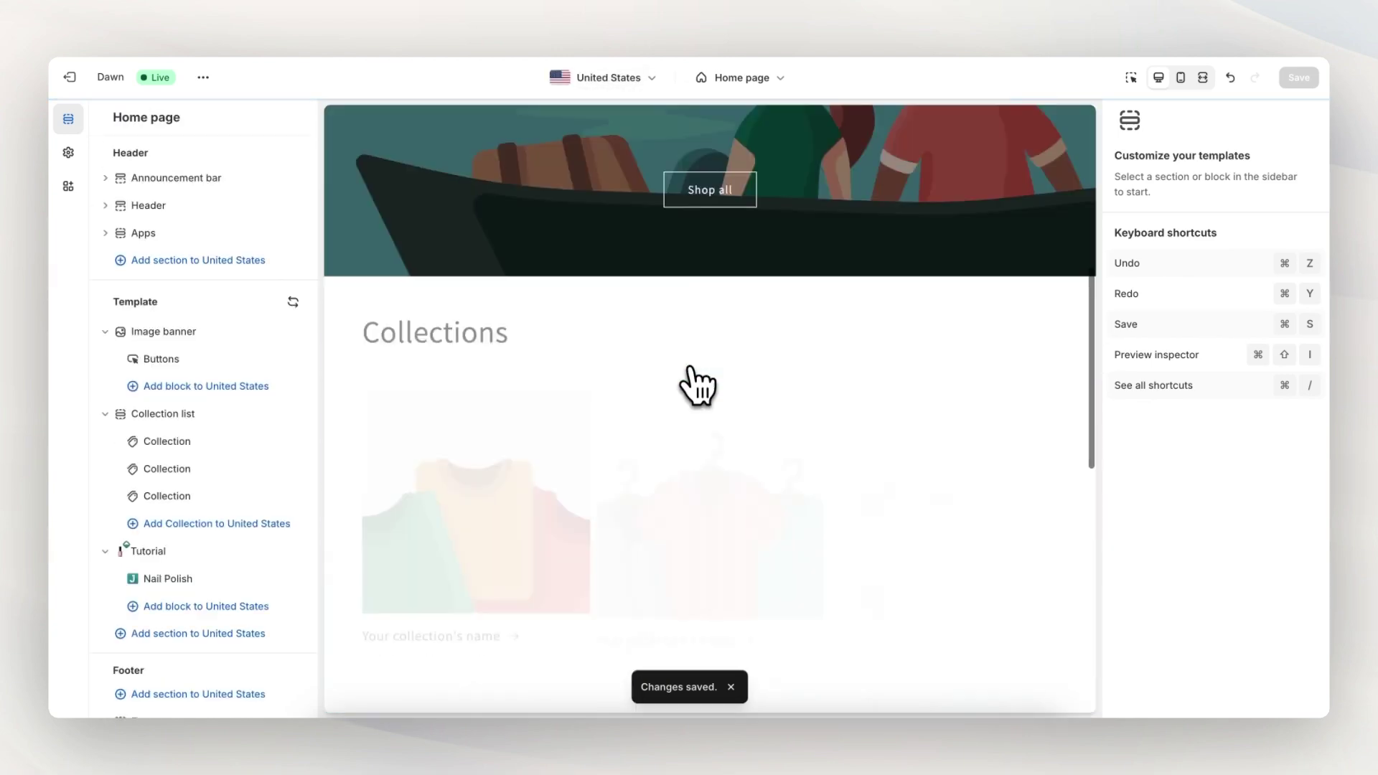
scroll(696, 384, down, 3)
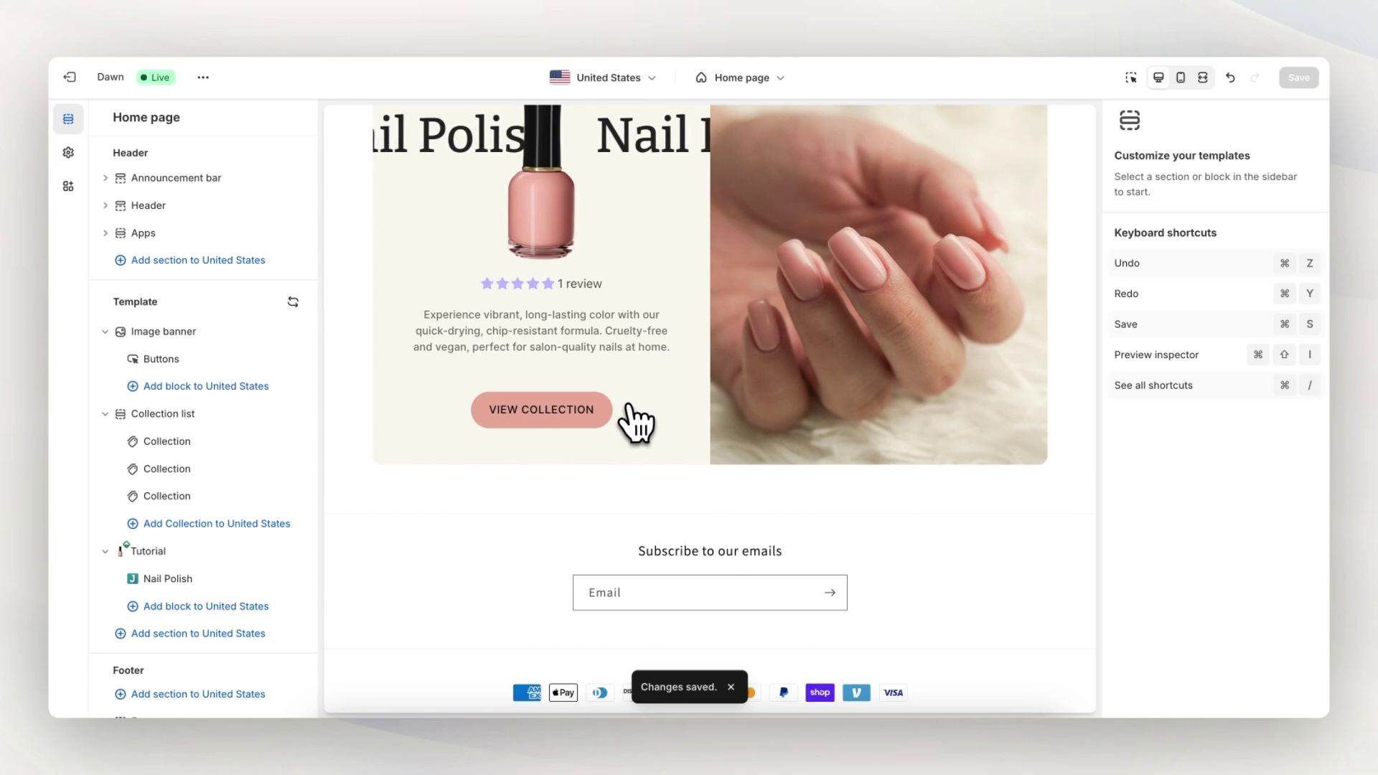
scroll(621, 409, up, 1)
scroll(636, 425, up, 4)
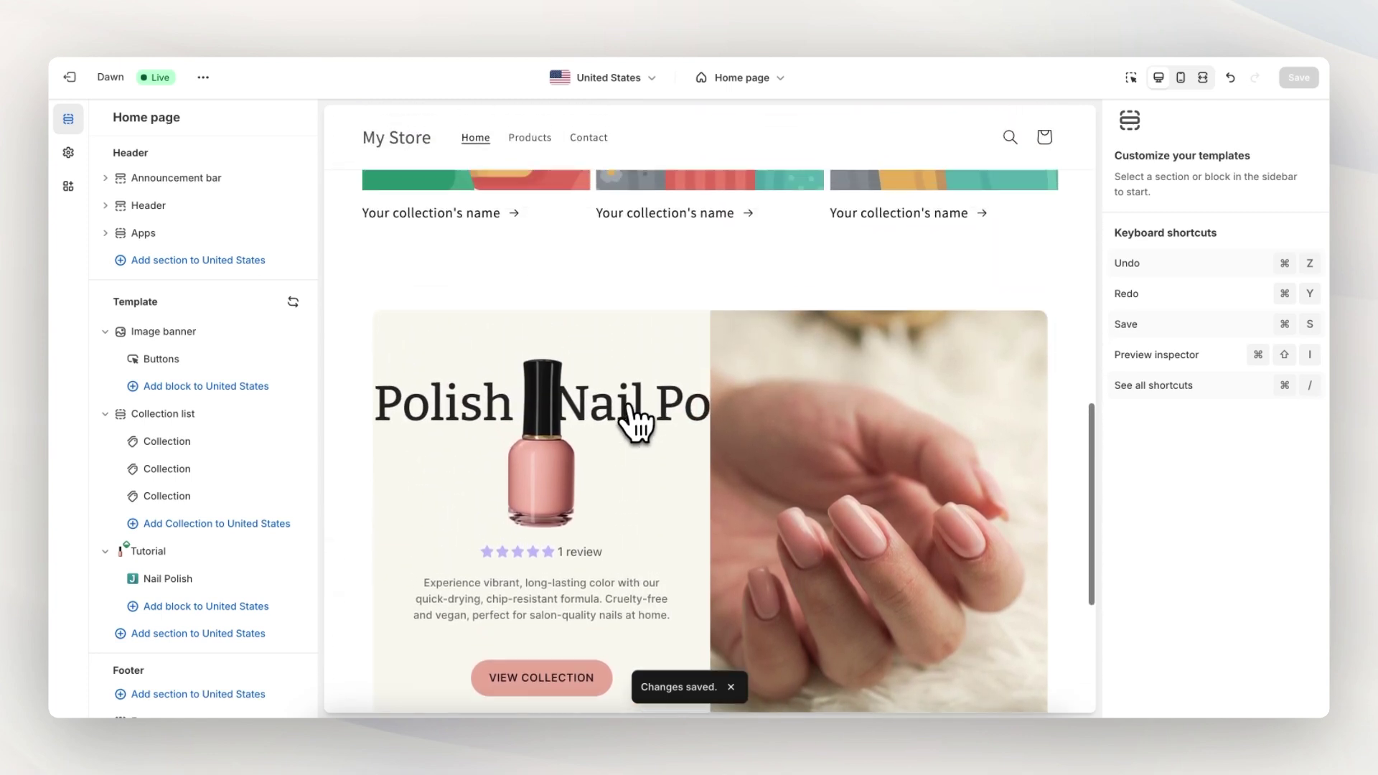
scroll(635, 423, down, 2)
scroll(629, 407, up, 2)
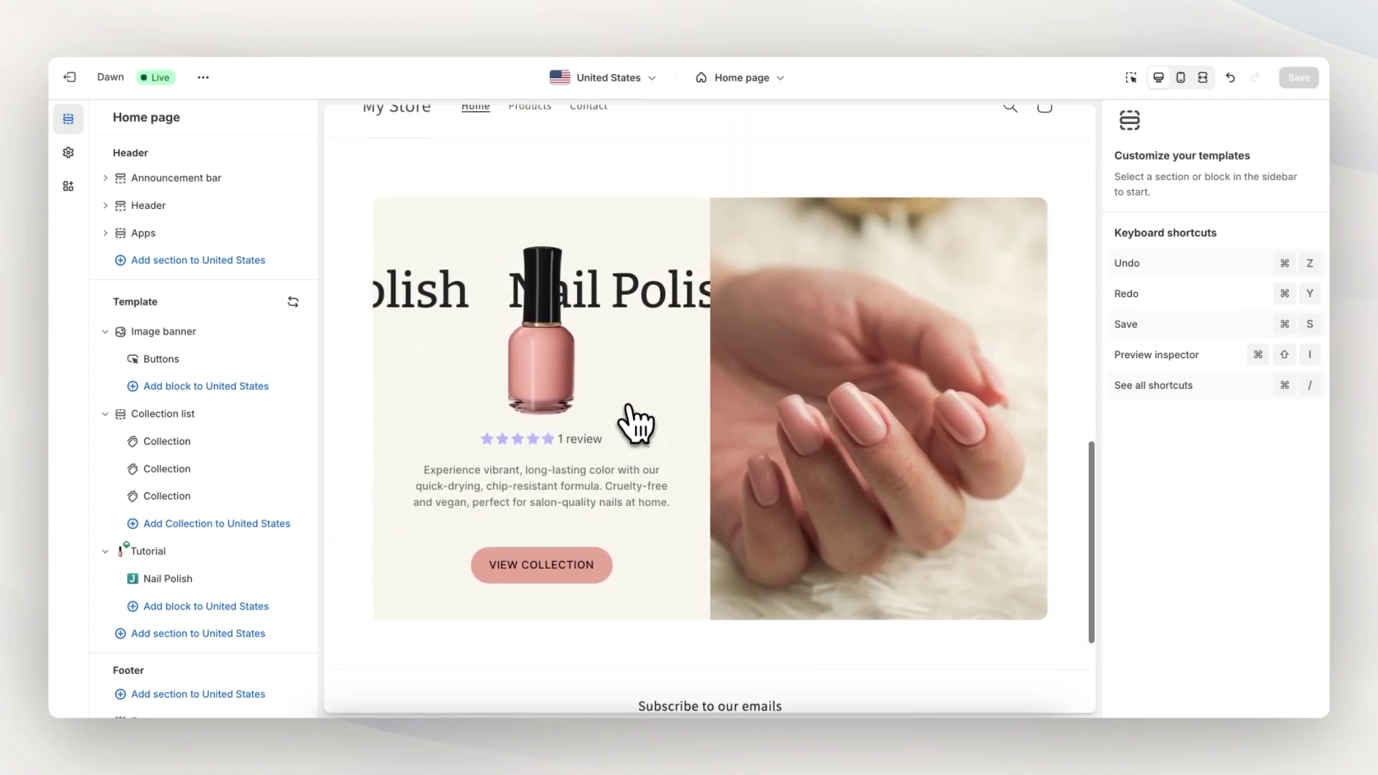